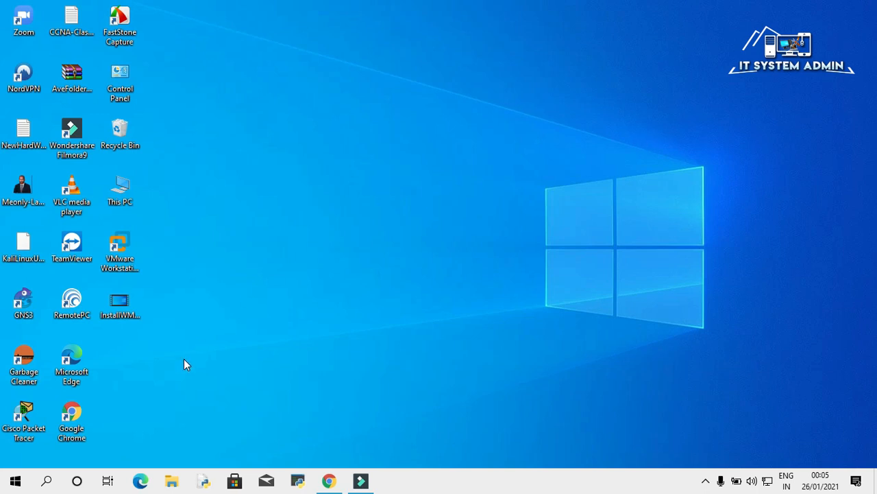
# Launch Google Chrome and search Google for 'mikrotik'.
pyautogui.rightClick(72, 414)
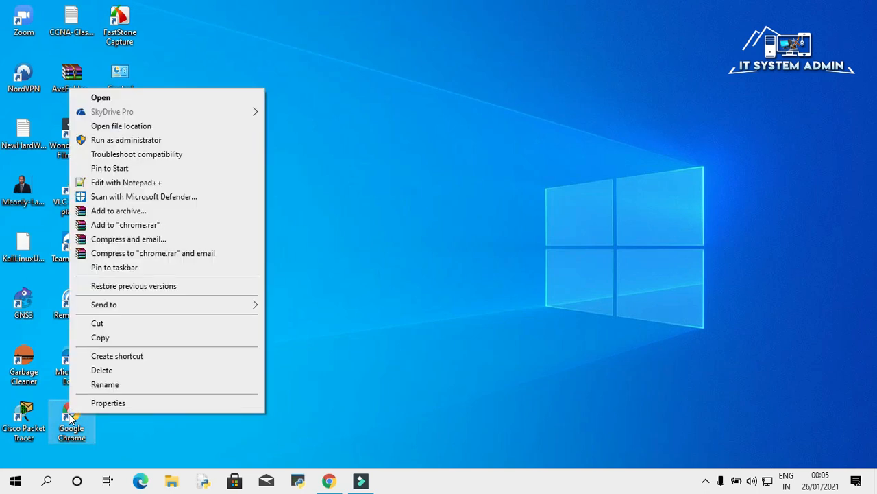
pyautogui.click(217, 94)
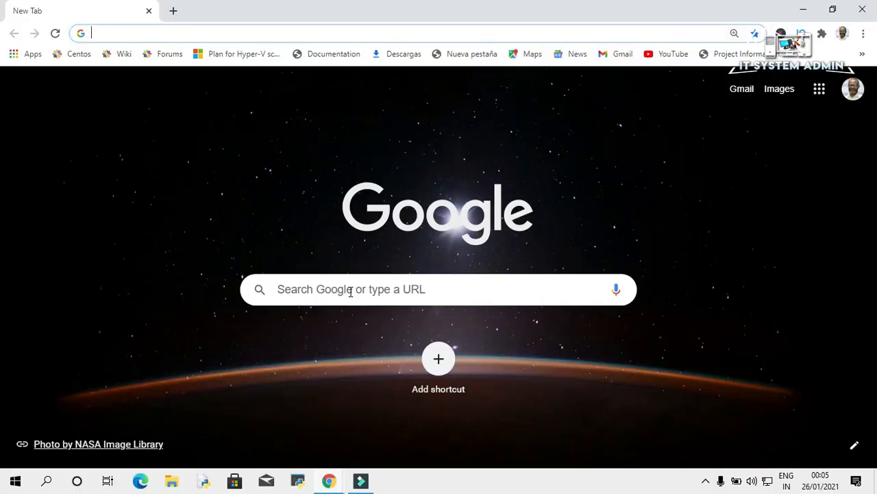
pyautogui.click(350, 291)
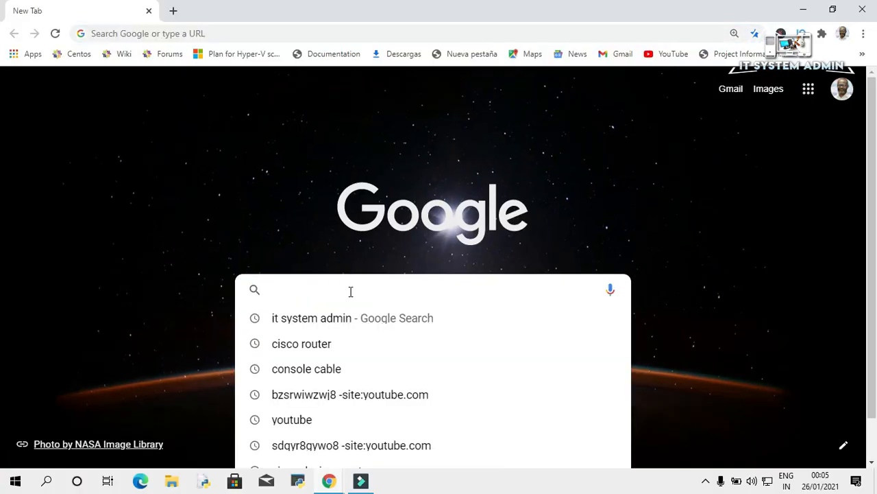
pyautogui.write('mik')
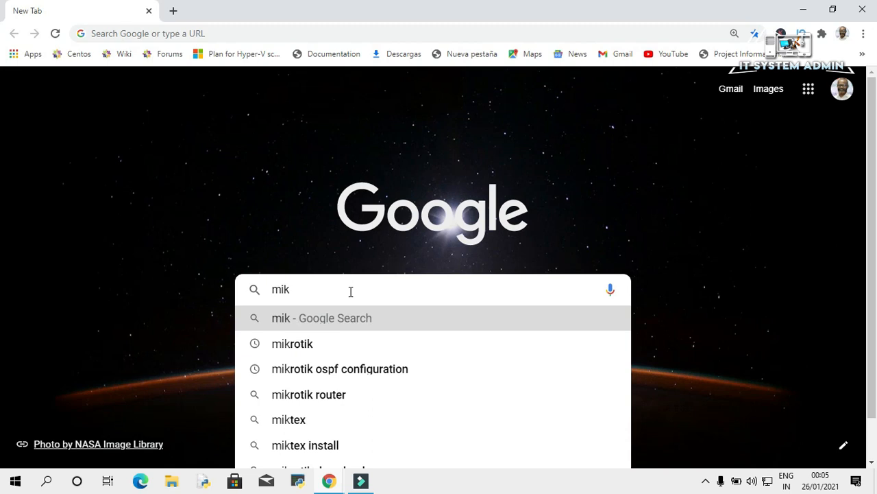
pyautogui.write('rotik')
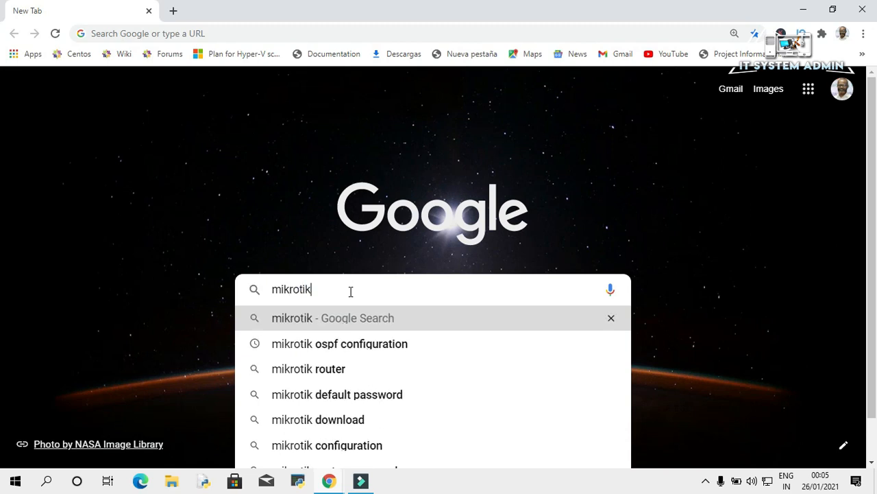
pyautogui.press('Return')
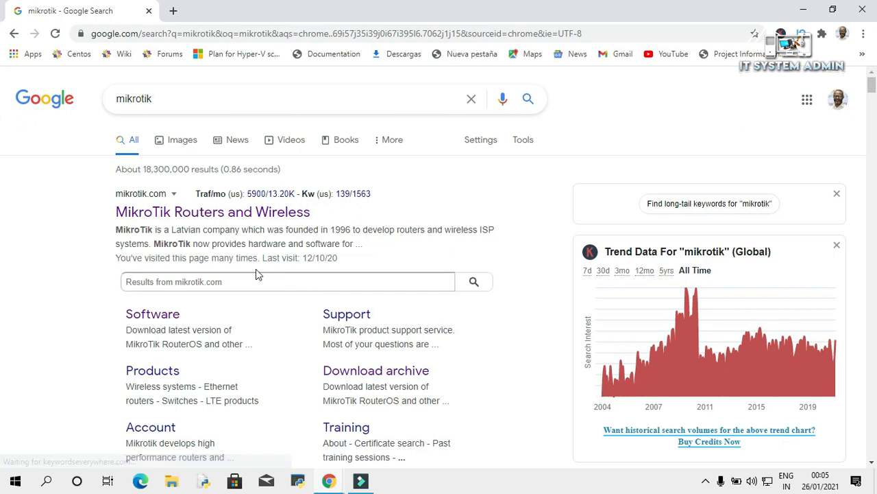
# Download WinBox 3.27 (64-bit) from the MikroTik website's Software page.
pyautogui.click(169, 215)
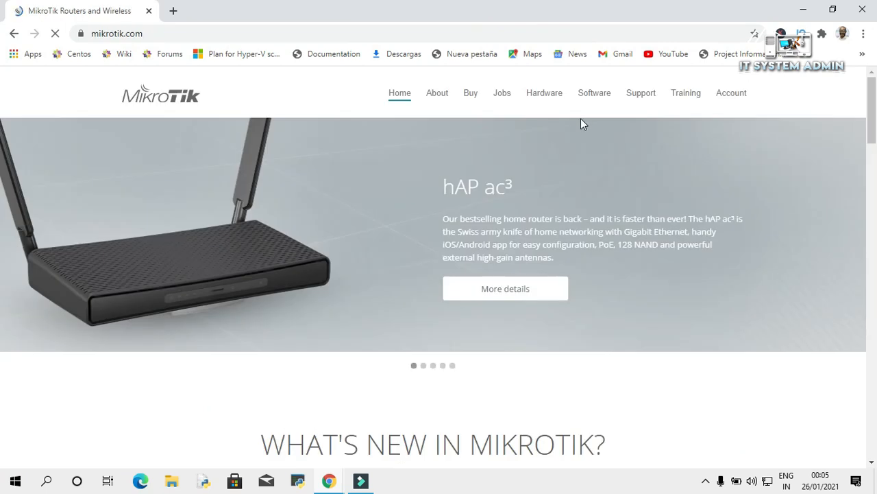
pyautogui.click(594, 96)
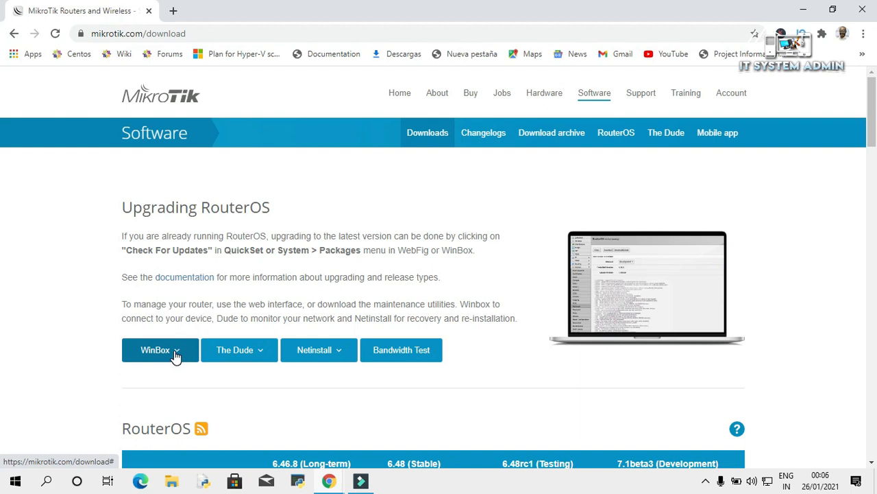
pyautogui.click(176, 354)
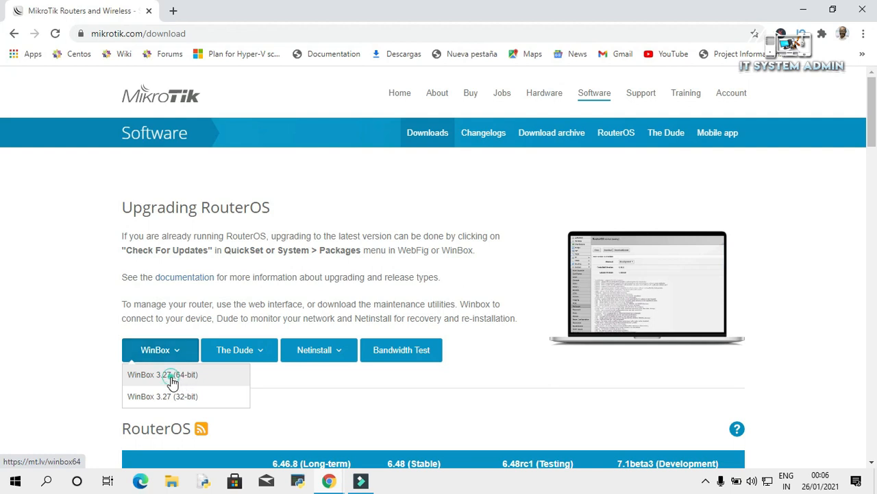
pyautogui.click(171, 378)
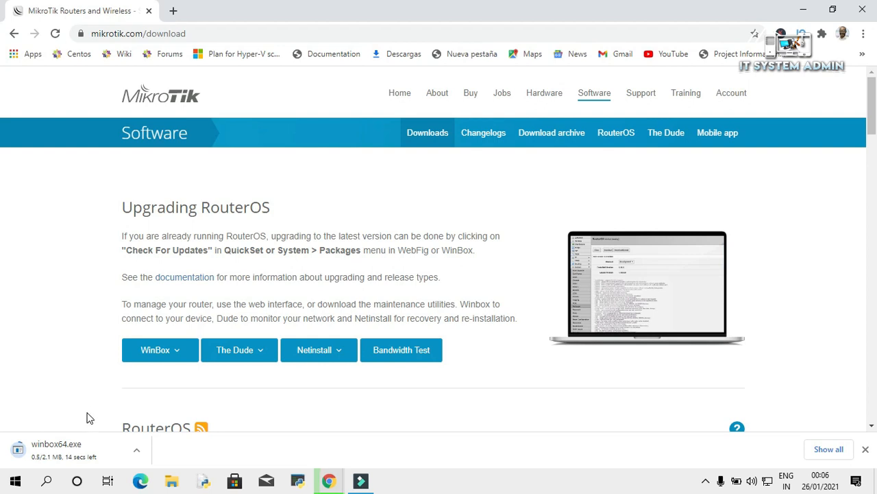
# Download the RouterOS 6.48 (Stable) X86 CD image and show all browser downloads.
pyautogui.moveTo(872, 117); pyautogui.dragTo(874, 157)
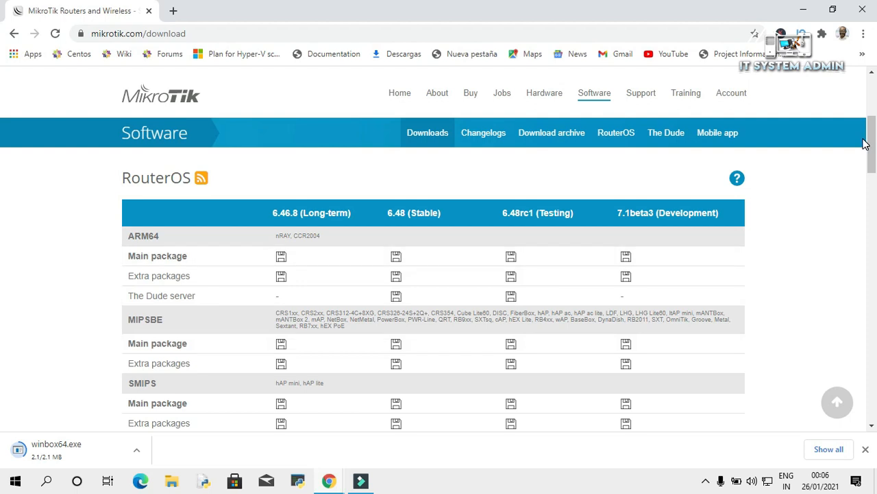
pyautogui.moveTo(873, 146); pyautogui.dragTo(874, 198)
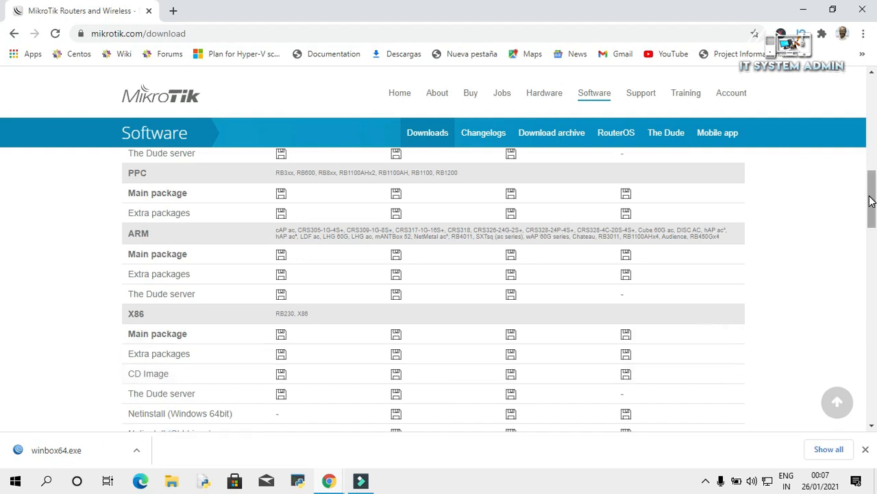
pyautogui.moveTo(873, 199); pyautogui.dragTo(873, 146)
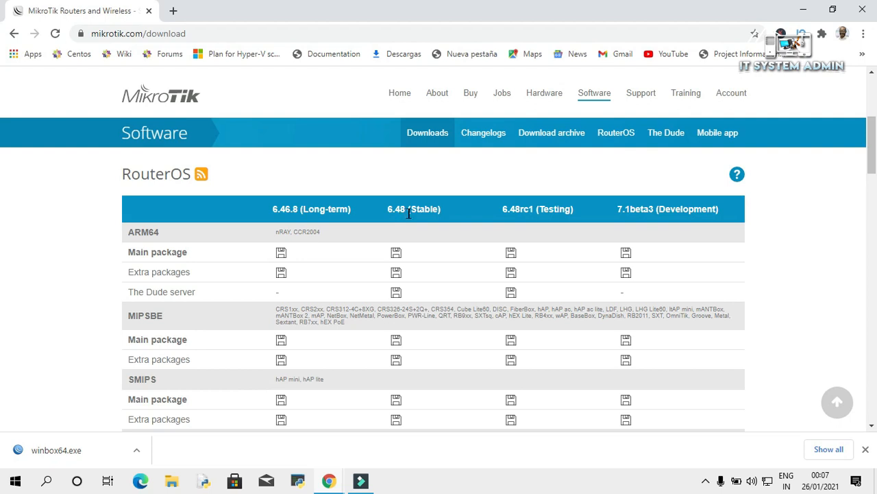
pyautogui.moveTo(873, 156); pyautogui.dragTo(874, 197)
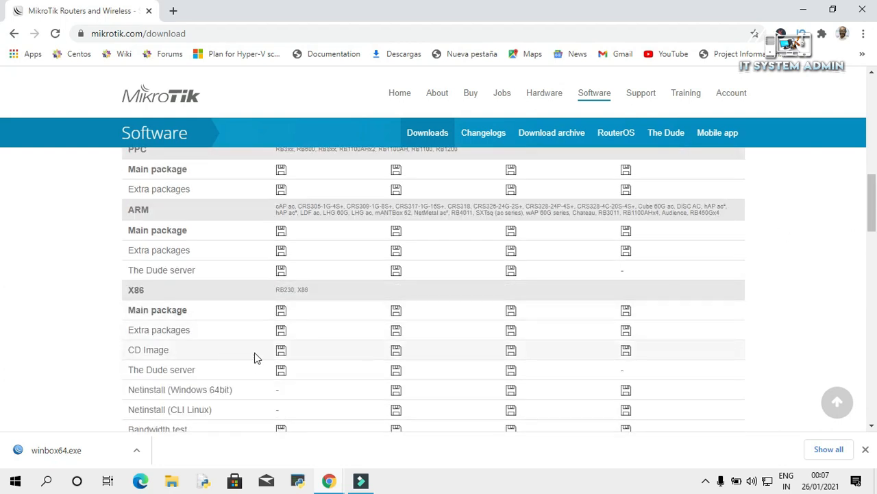
pyautogui.click(397, 354)
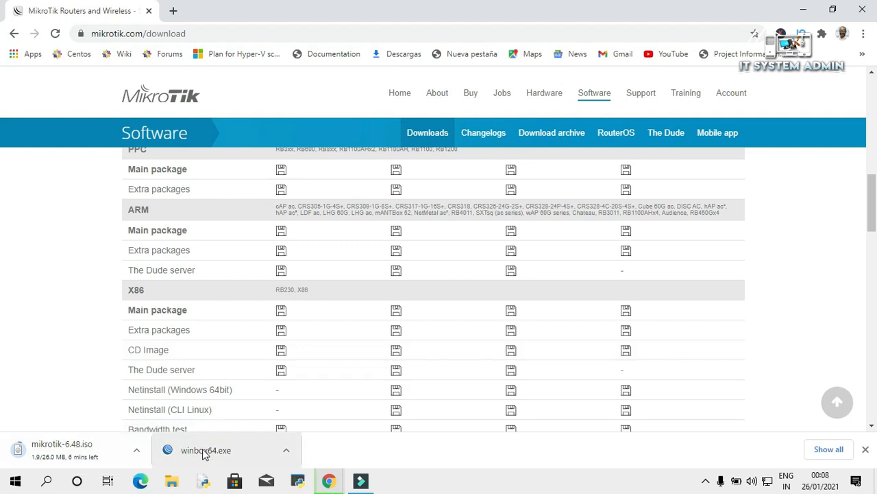
pyautogui.click(829, 450)
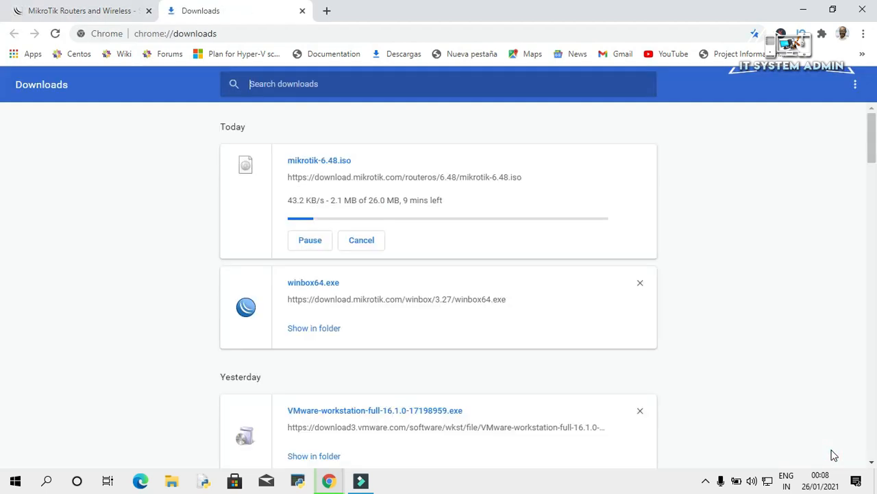
# Move winbox64.exe from the Downloads folder onto the desktop.
pyautogui.click(315, 329)
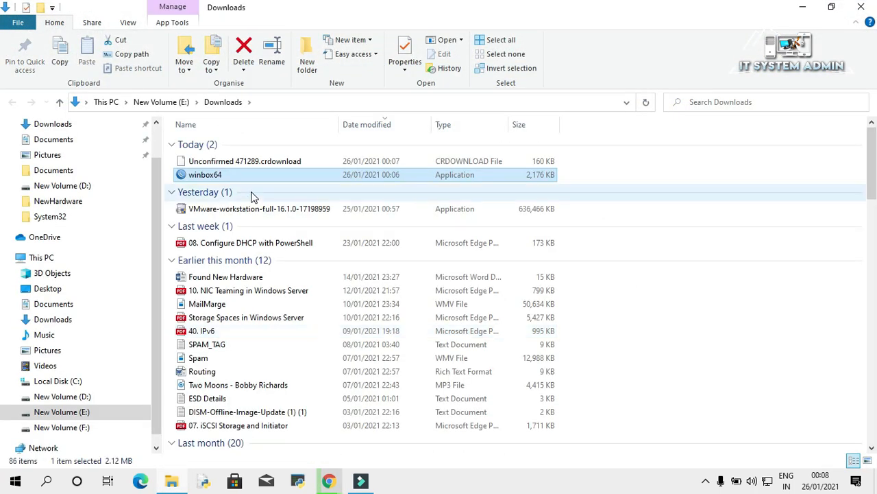
pyautogui.rightClick(221, 176)
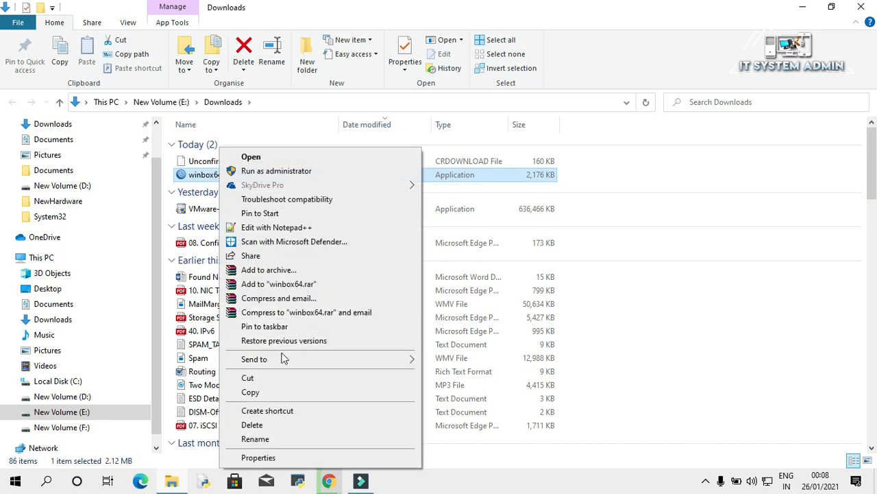
pyautogui.click(268, 377)
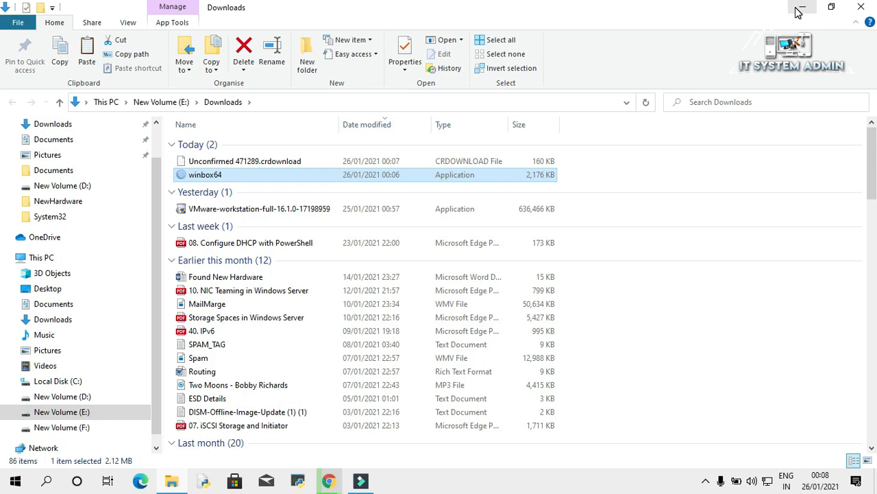
pyautogui.click(798, 12)
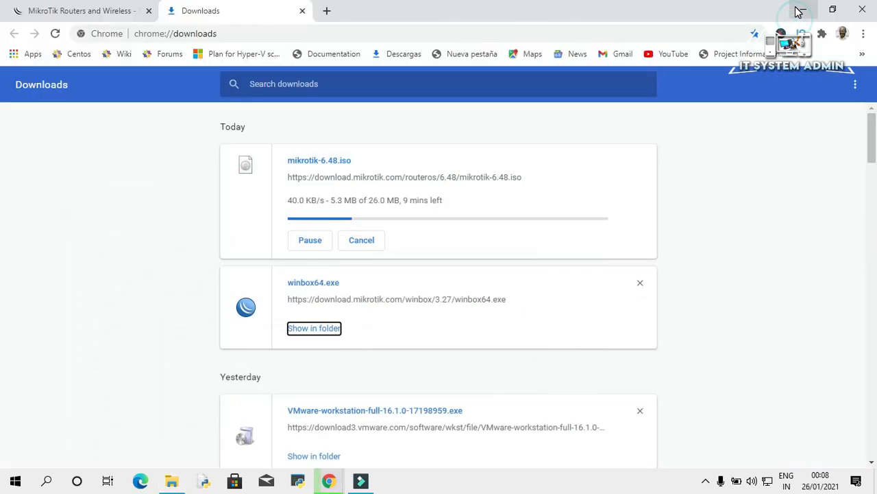
pyautogui.click(798, 11)
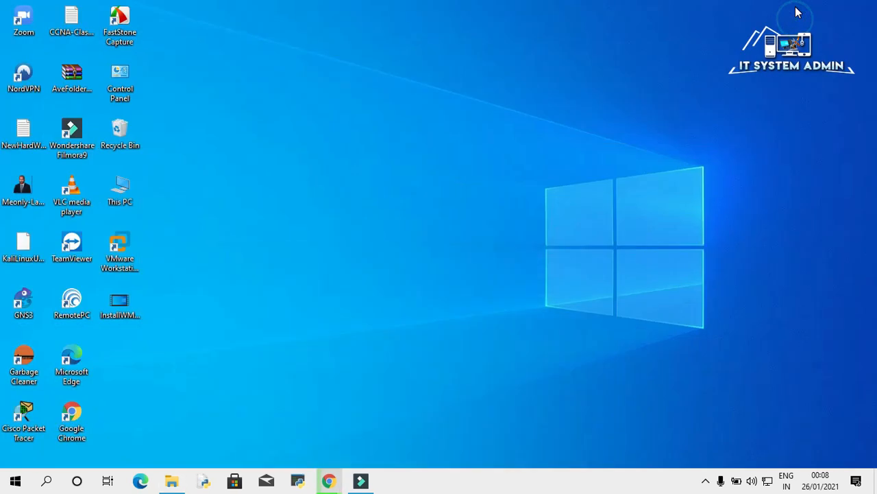
pyautogui.rightClick(273, 108)
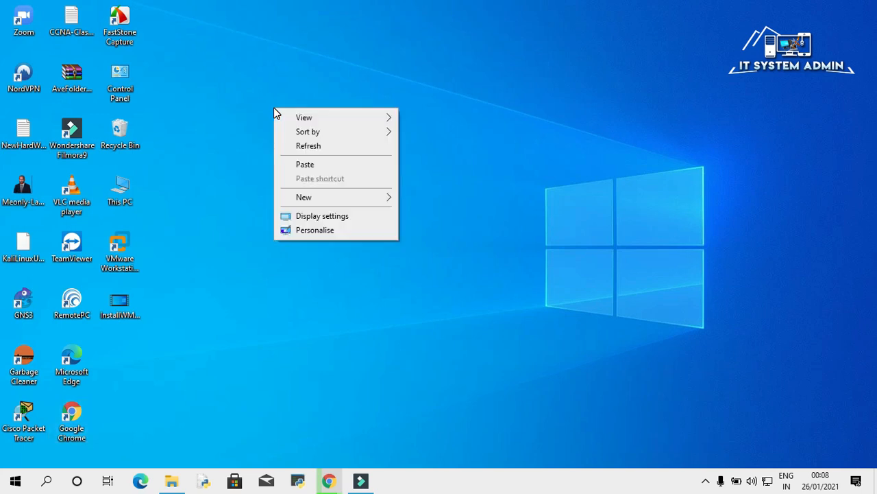
pyautogui.click(300, 167)
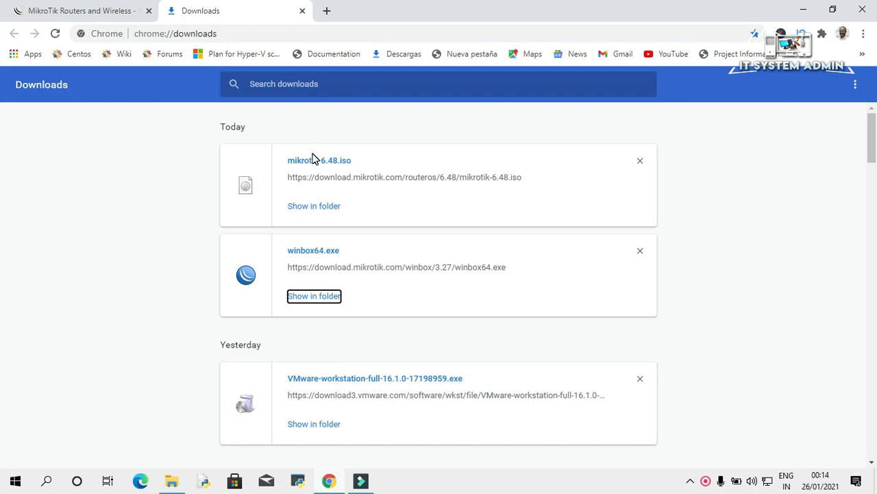
# Move mikrotik-6.48.iso from Downloads to New Volume (F:) and close File Explorer.
pyautogui.click(321, 207)
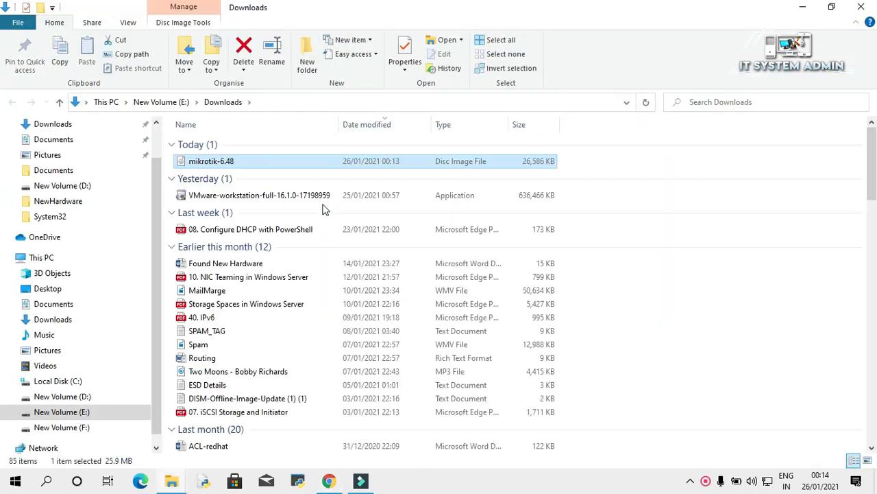
pyautogui.rightClick(230, 166)
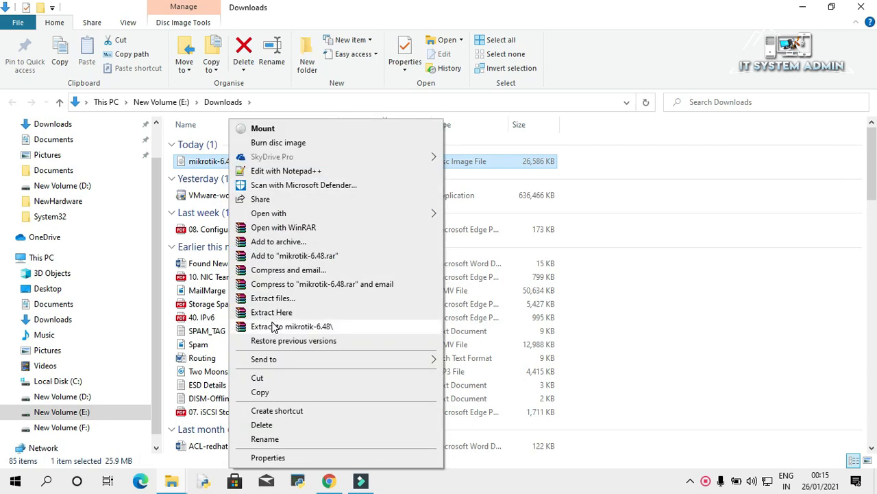
pyautogui.click(273, 378)
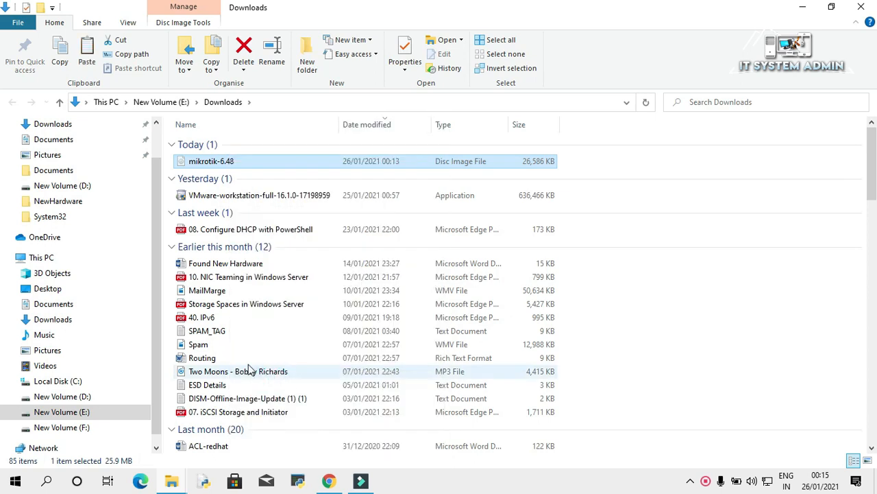
pyautogui.click(81, 428)
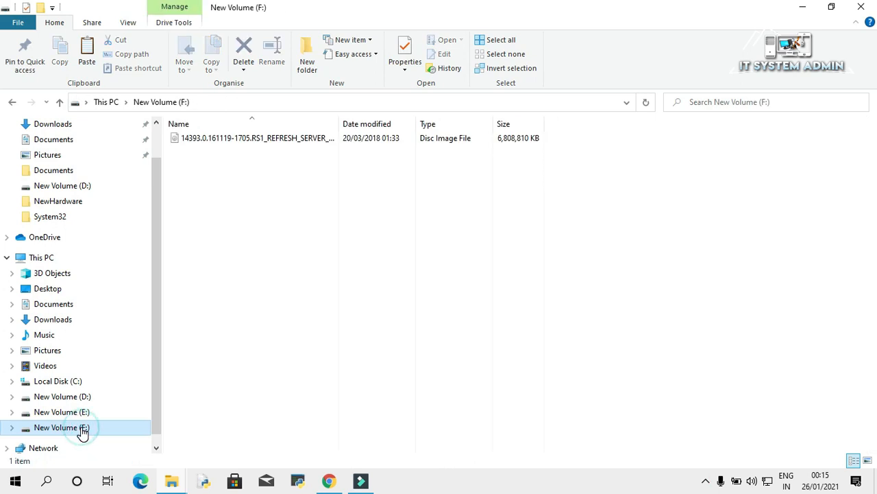
pyautogui.rightClick(238, 197)
pyautogui.click(267, 282)
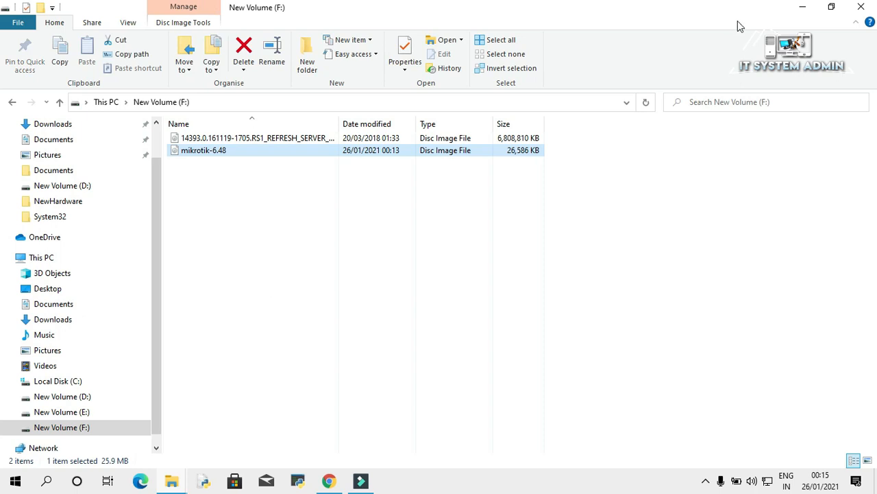
pyautogui.click(861, 6)
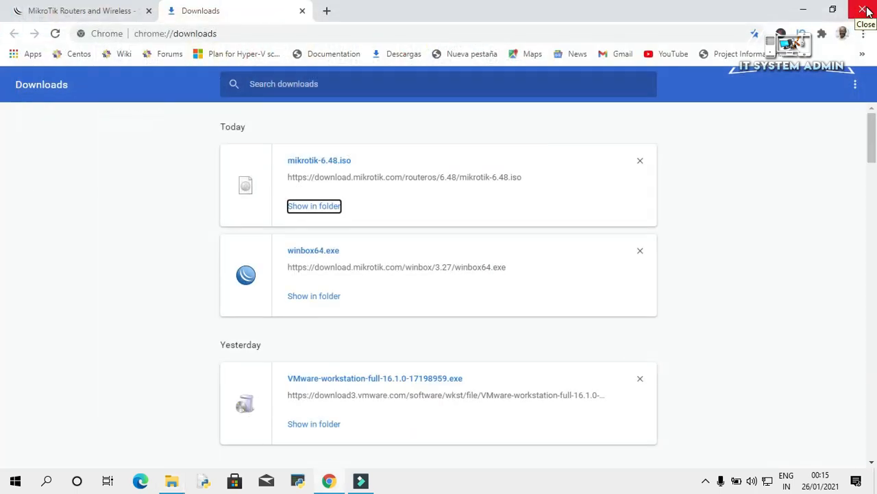
# Close Chrome and Explorer, launch VMware Workstation and begin creating a new virtual machine.
pyautogui.click(865, 9)
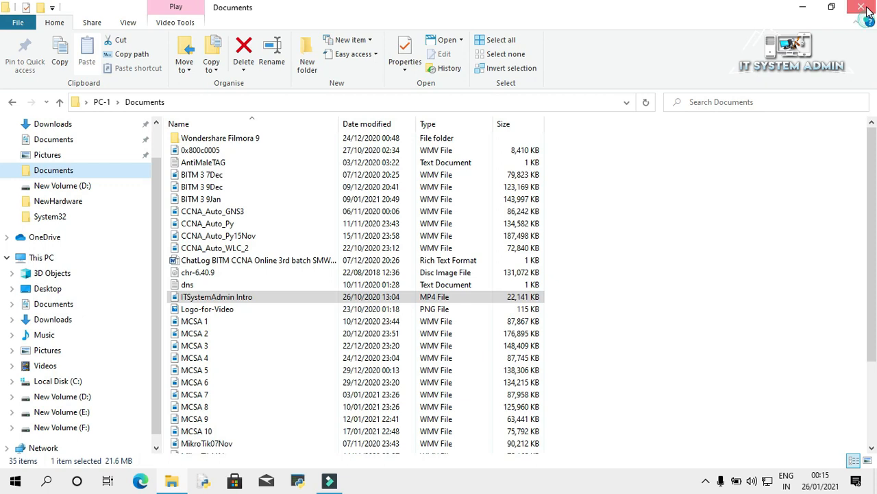
pyautogui.click(865, 8)
pyautogui.rightClick(129, 248)
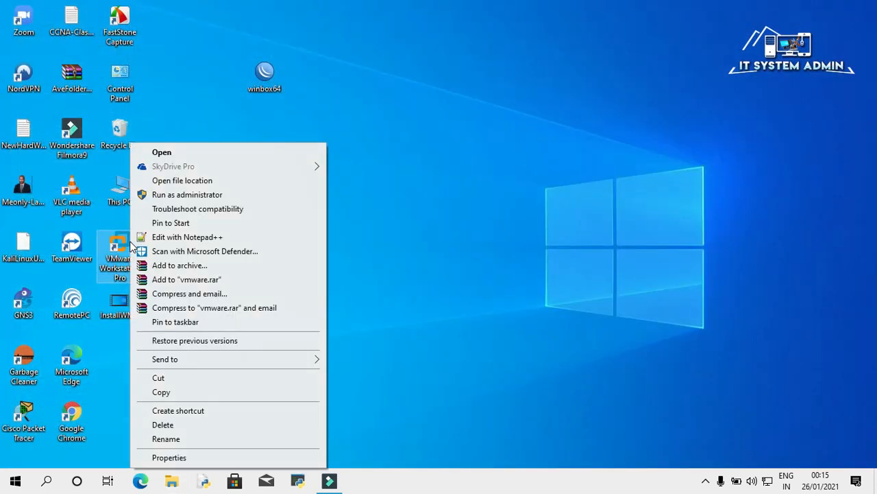
pyautogui.click(209, 152)
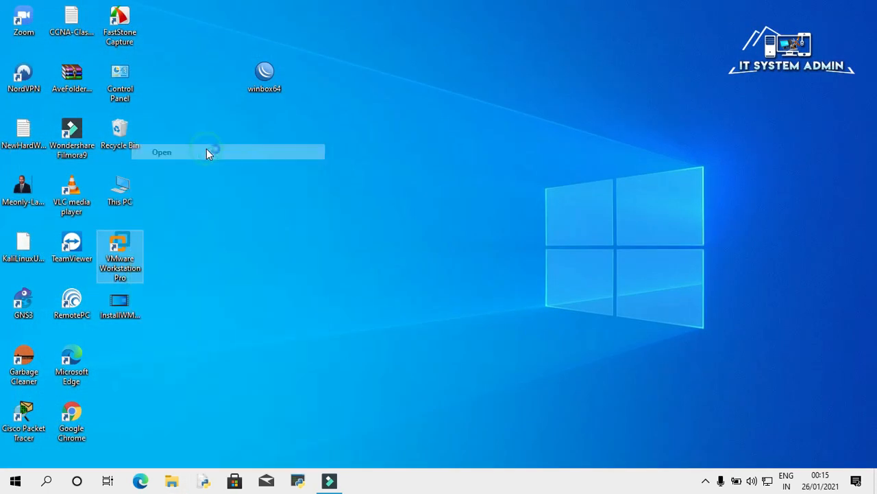
pyautogui.click(159, 51)
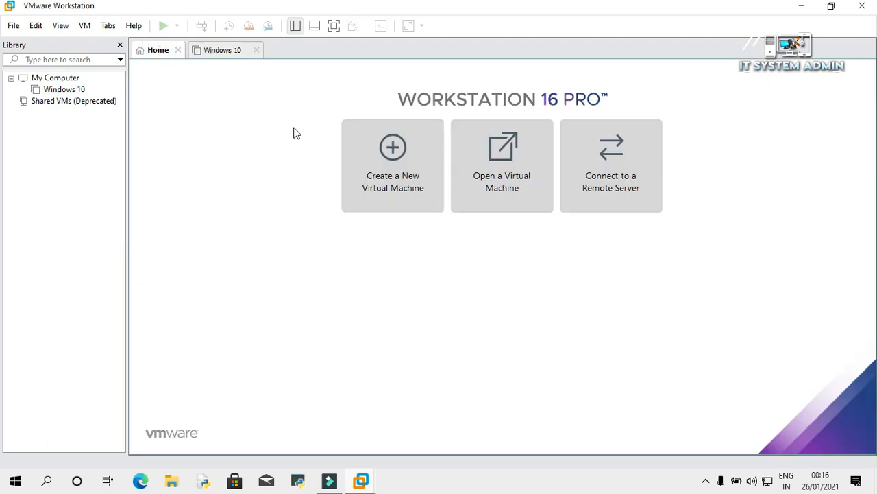
pyautogui.click(391, 153)
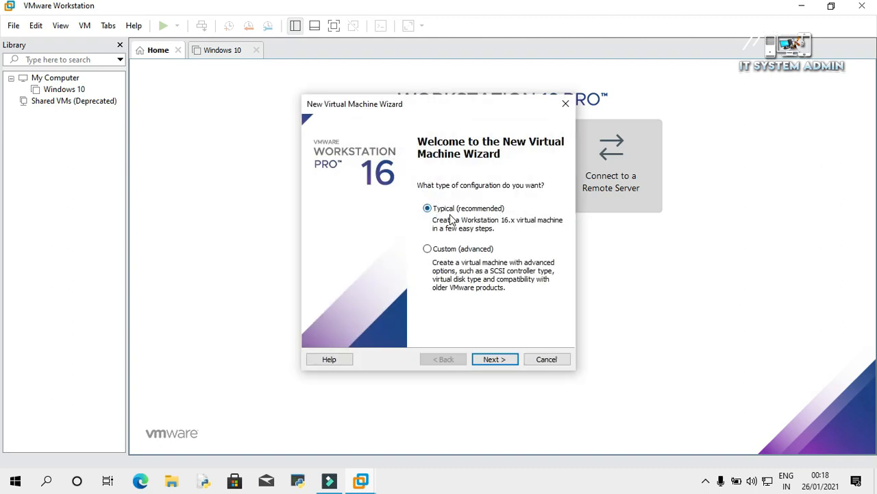
# Choose Typical setup, install the OS later, and set guest OS and version to Other.
pyautogui.click(492, 360)
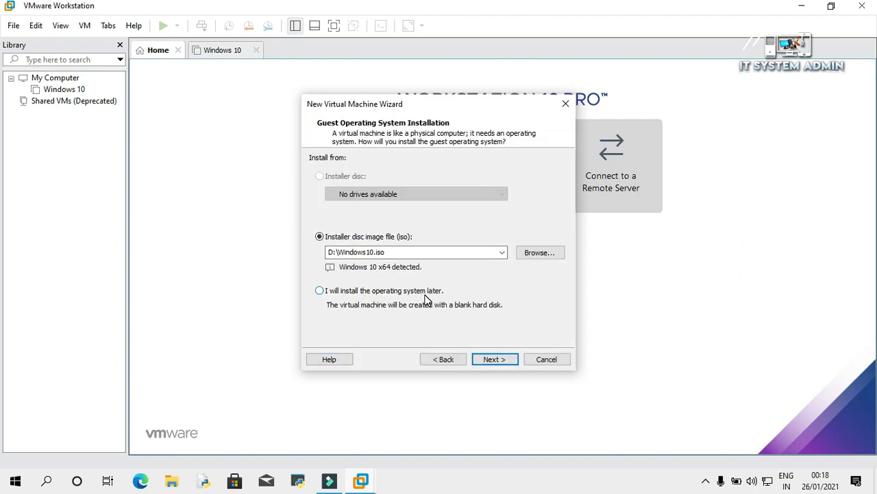
pyautogui.click(320, 290)
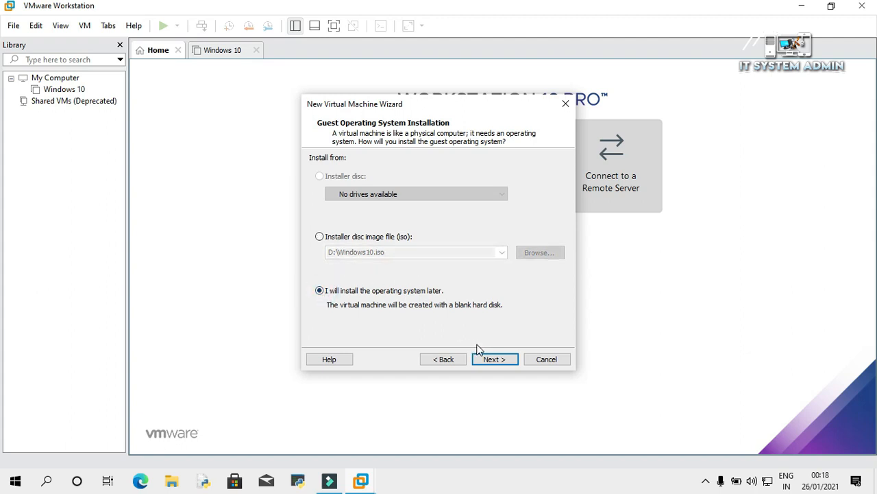
pyautogui.click(495, 359)
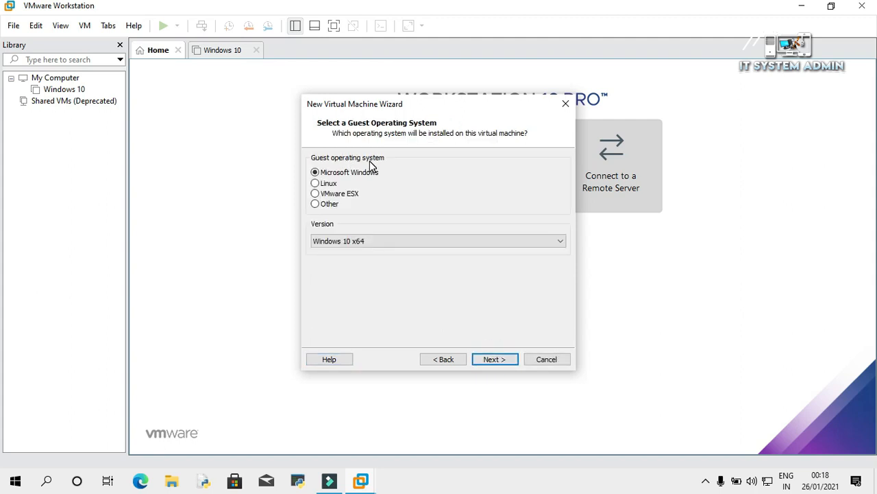
pyautogui.click(315, 205)
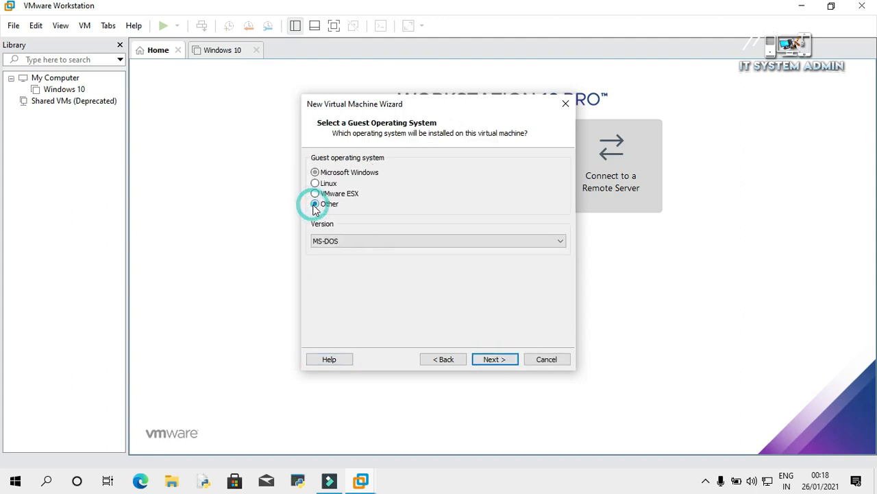
pyautogui.click(398, 242)
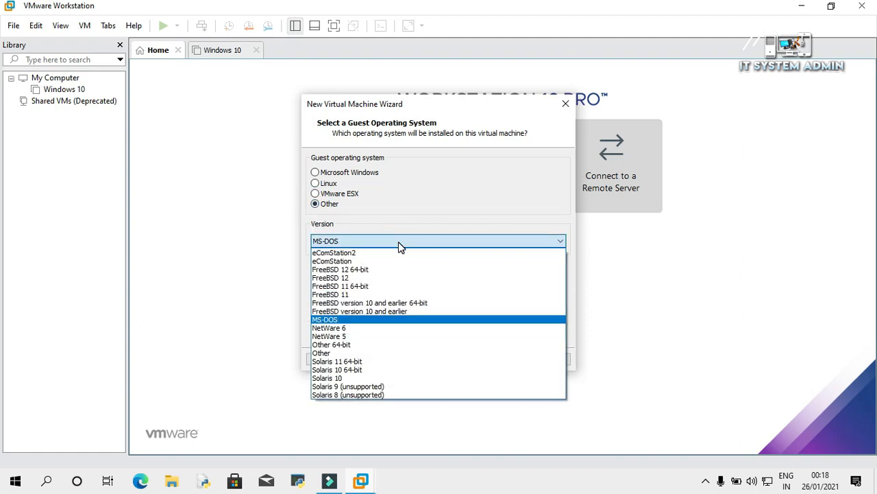
pyautogui.click(368, 352)
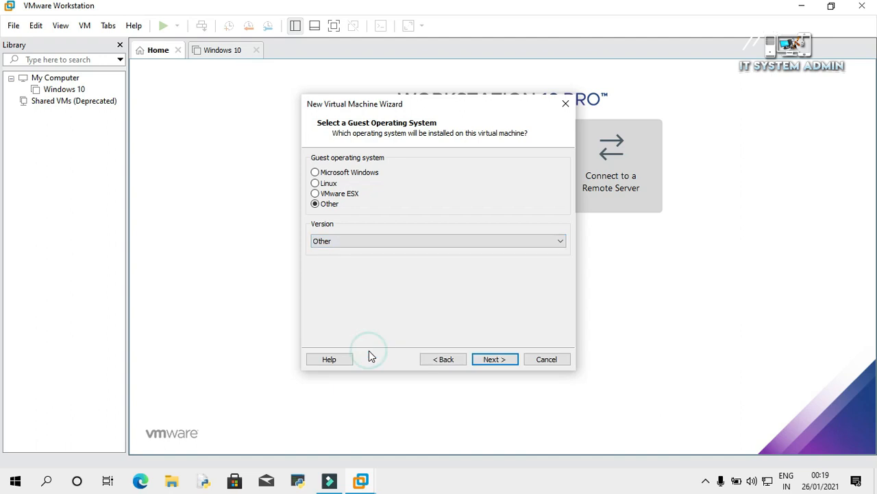
# Name the VM 'MikrotikRouter', set its location to D:\VM, and accept the existing-VM warning.
pyautogui.click(496, 361)
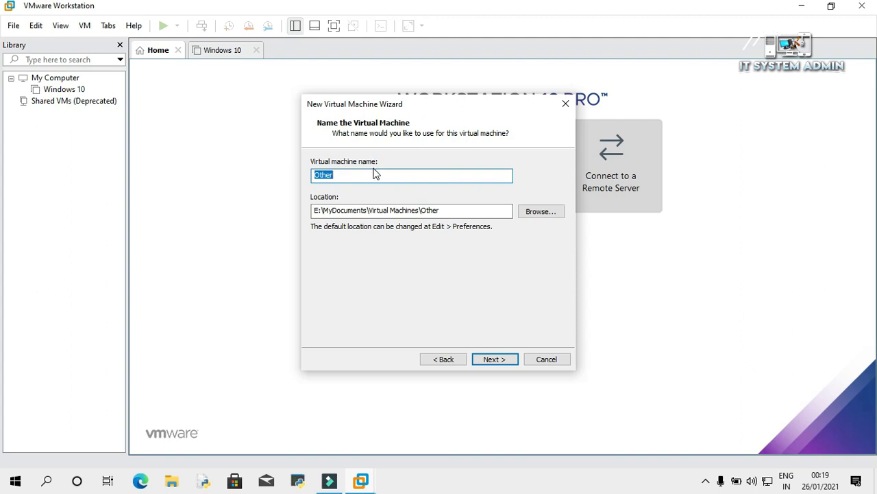
pyautogui.write('MikrotikRouter')
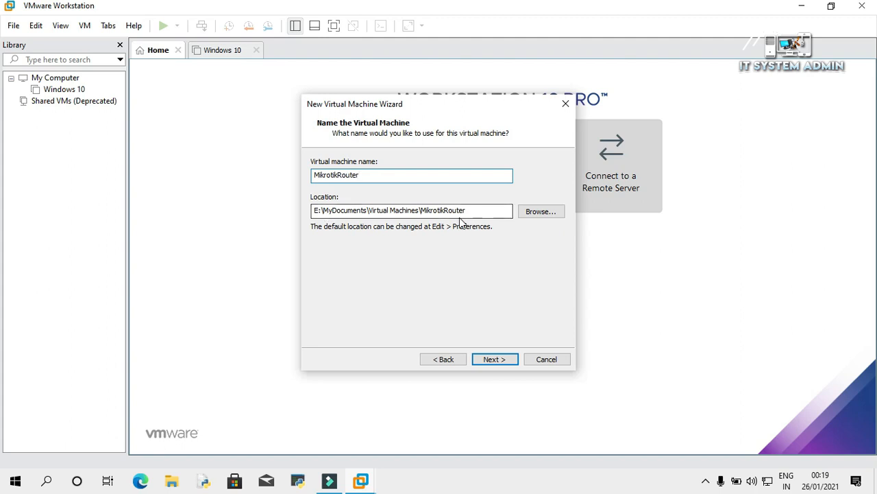
pyautogui.click(533, 213)
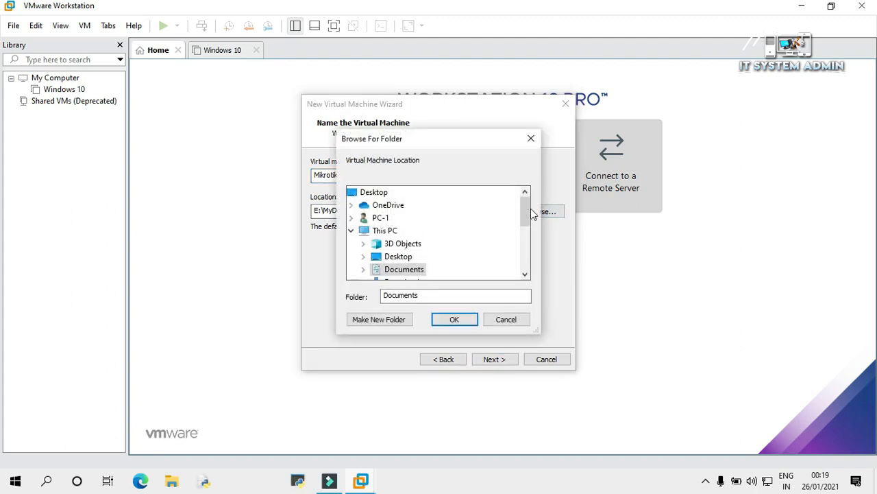
pyautogui.moveTo(520, 210); pyautogui.dragTo(524, 248)
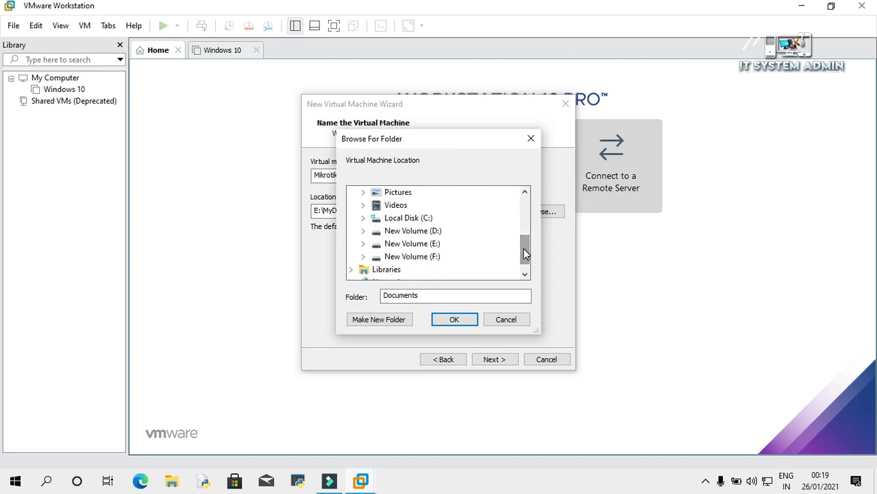
pyautogui.click(364, 231)
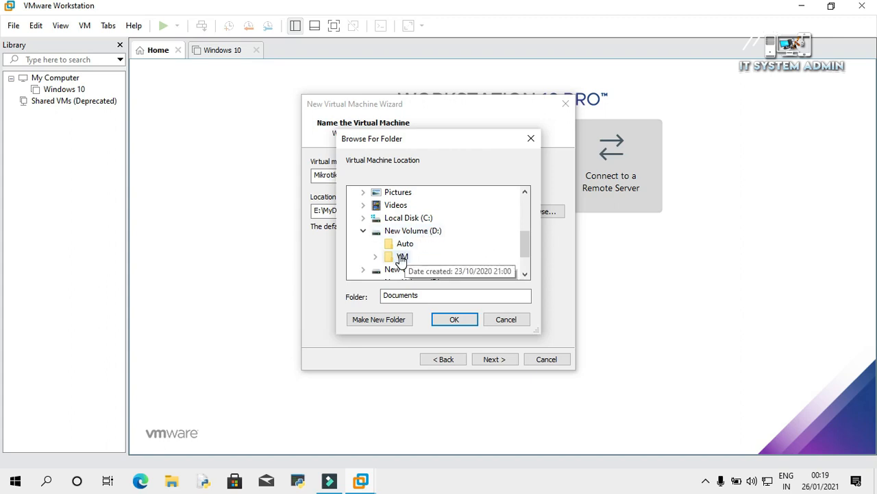
pyautogui.click(402, 258)
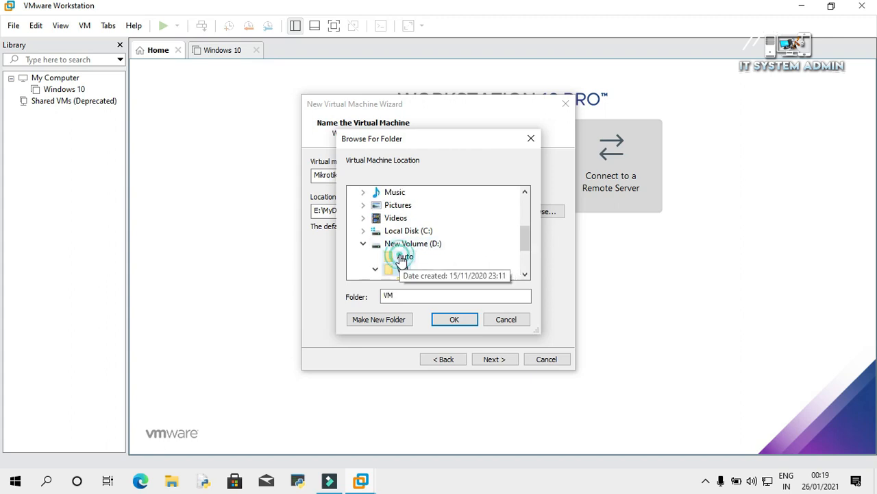
pyautogui.click(462, 321)
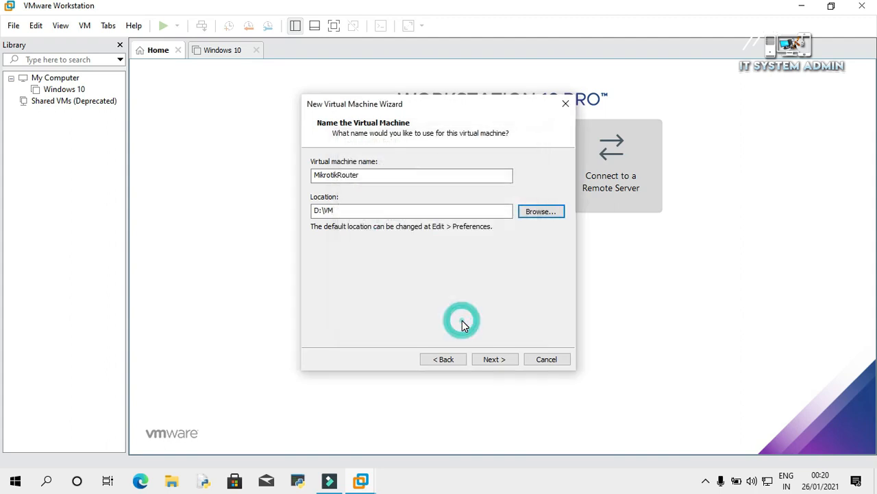
pyautogui.click(494, 360)
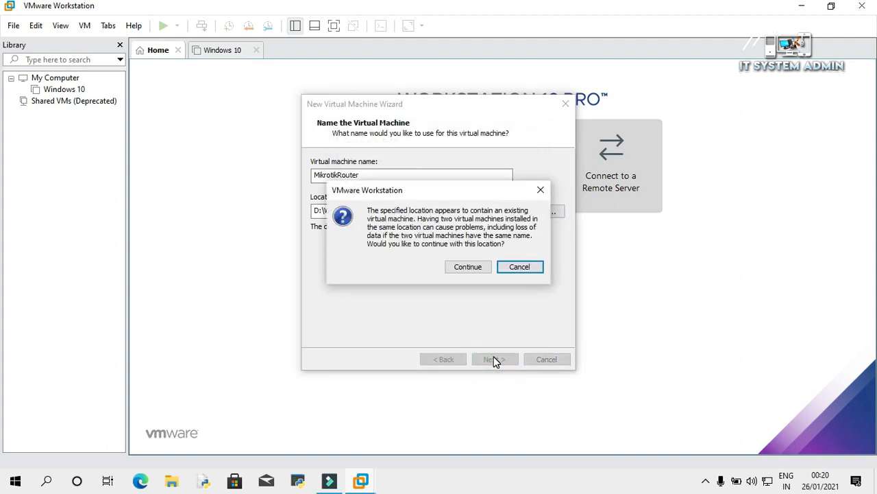
pyautogui.click(472, 267)
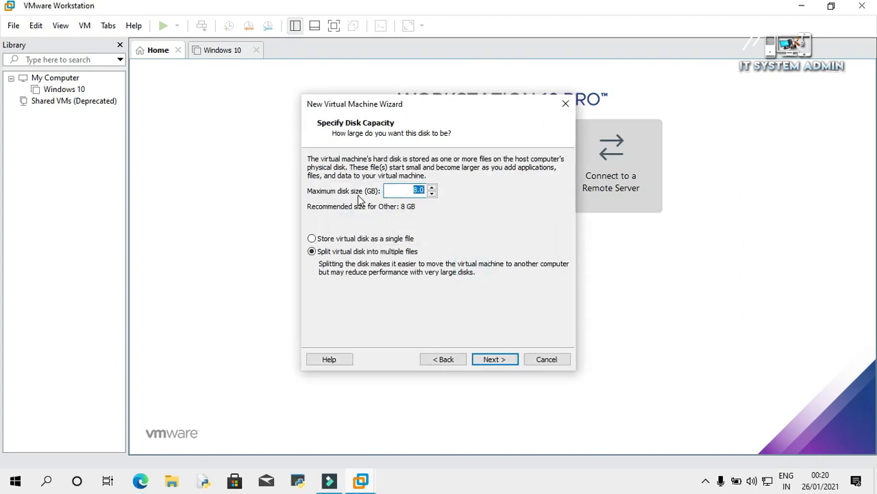
# Keep the 8 GB split disk and finish the wizard with 256 MB memory and NAT.
pyautogui.click(416, 193)
pyautogui.click(499, 359)
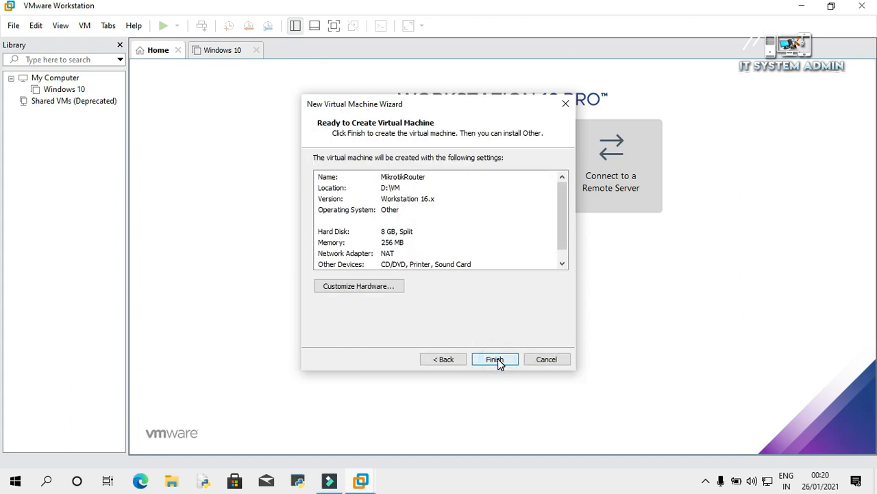
pyautogui.click(497, 359)
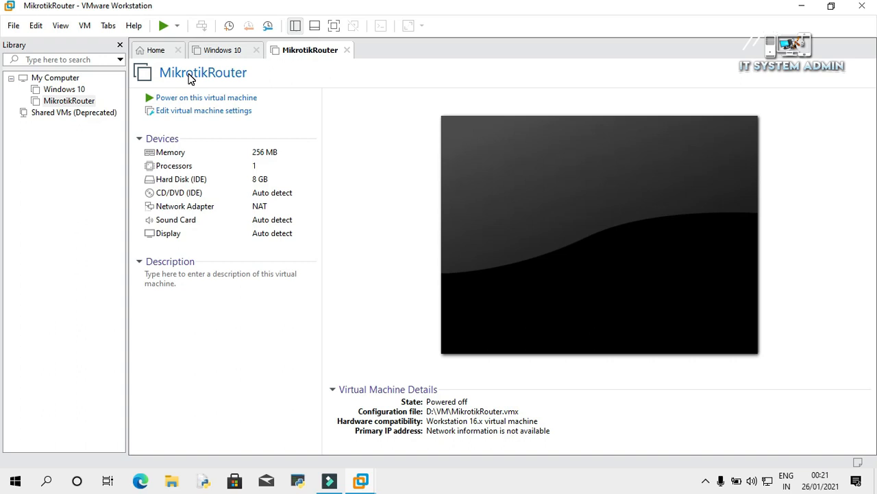
# Point the CD/DVD (IDE) drive at F:\mikrotik-6.48.iso and save the VM settings.
pyautogui.click(230, 115)
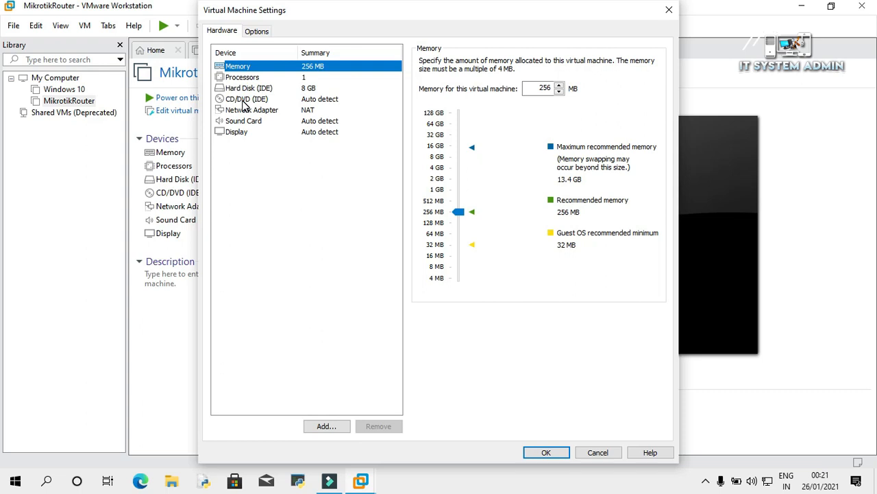
pyautogui.click(245, 103)
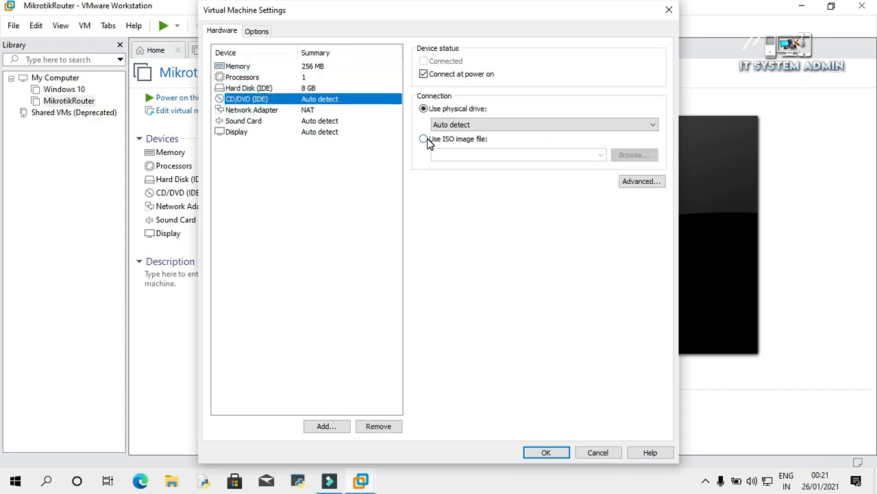
pyautogui.click(426, 141)
pyautogui.click(631, 159)
pyautogui.click(267, 269)
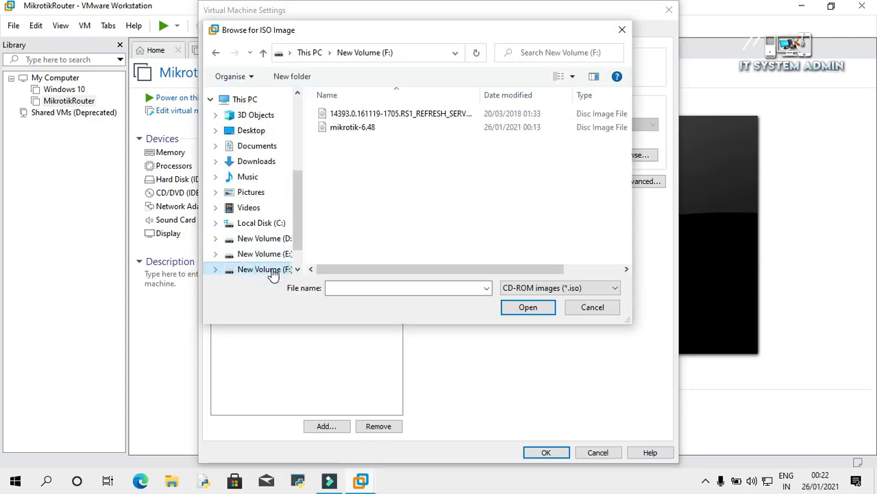
pyautogui.click(363, 133)
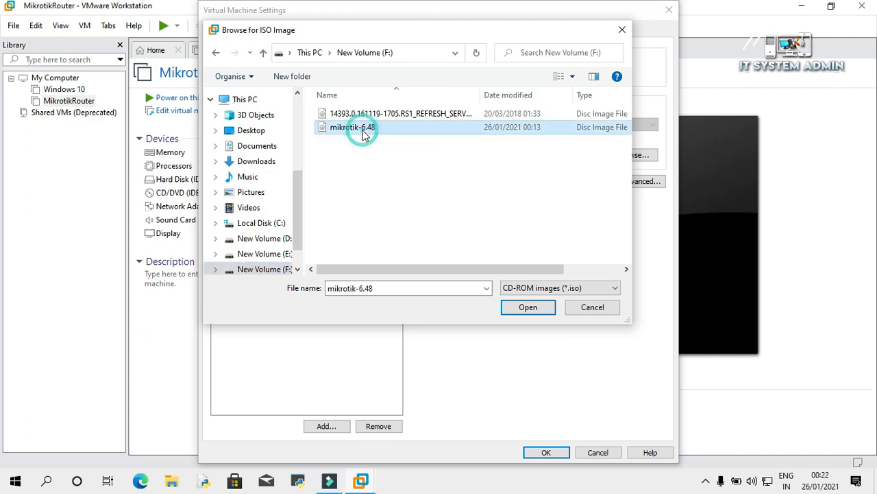
pyautogui.click(532, 308)
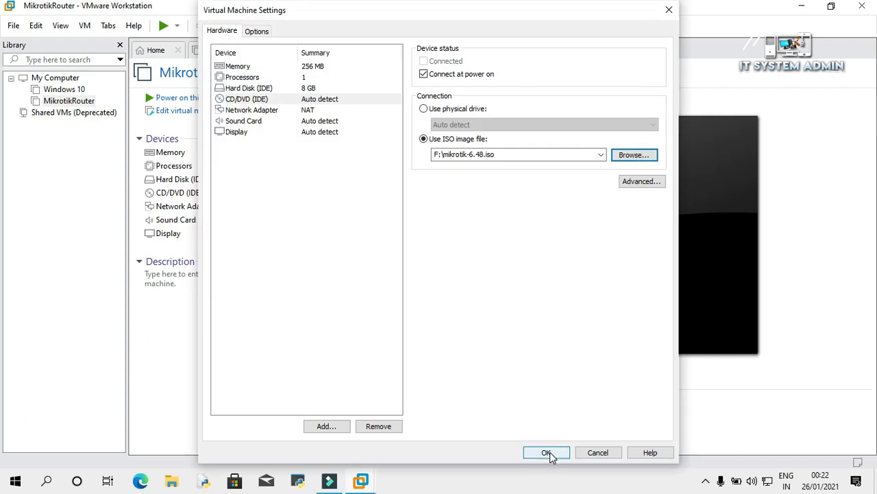
pyautogui.click(547, 453)
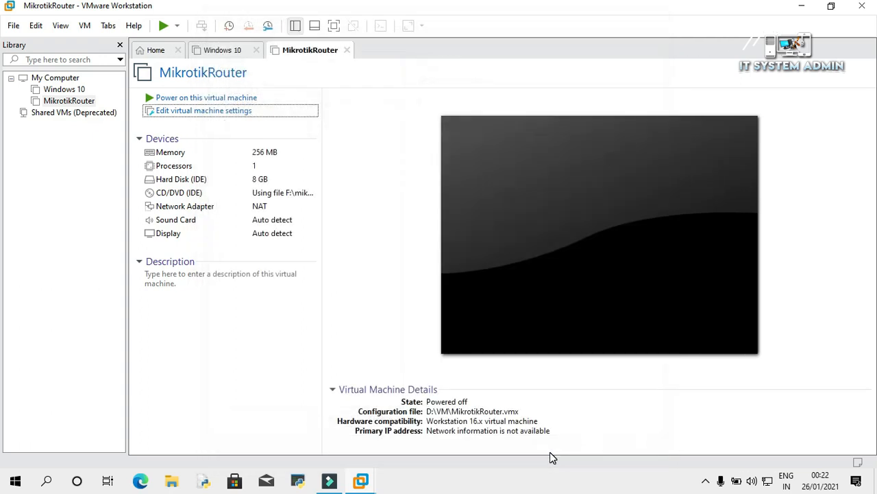
# Power on MikrotikRouter and select all packages in the RouterOS installer.
pyautogui.click(232, 99)
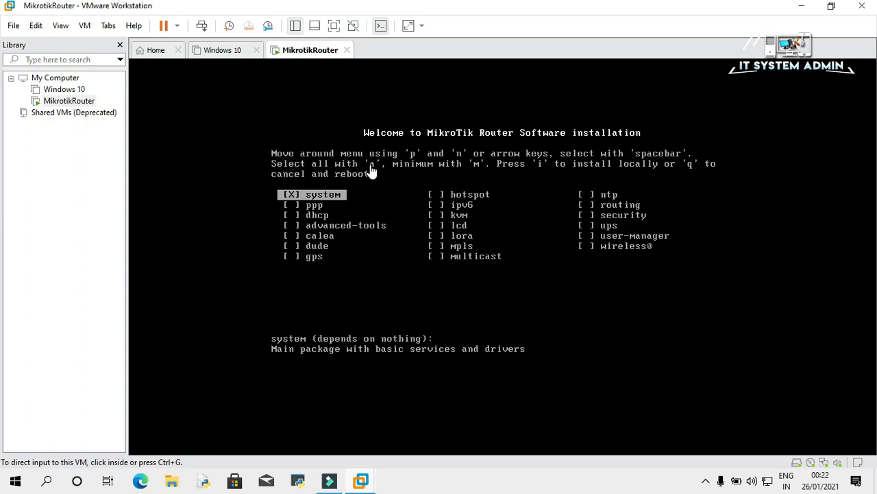
pyautogui.click(387, 221)
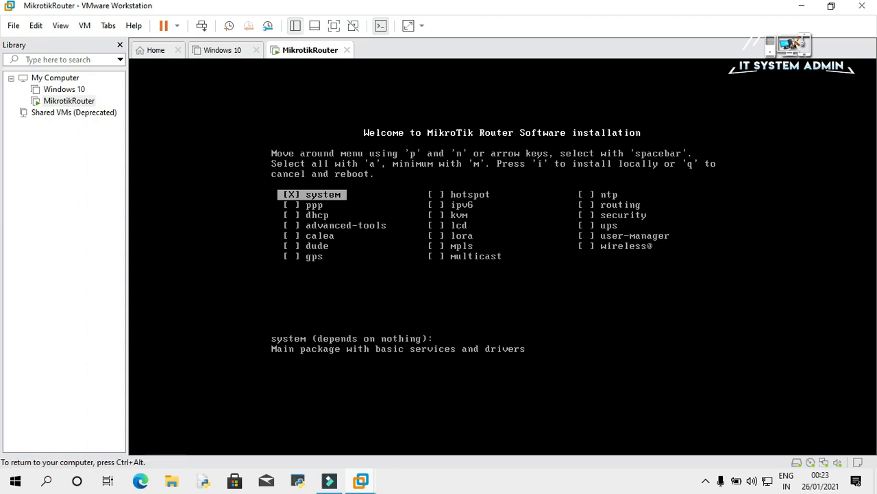
pyautogui.press('a')
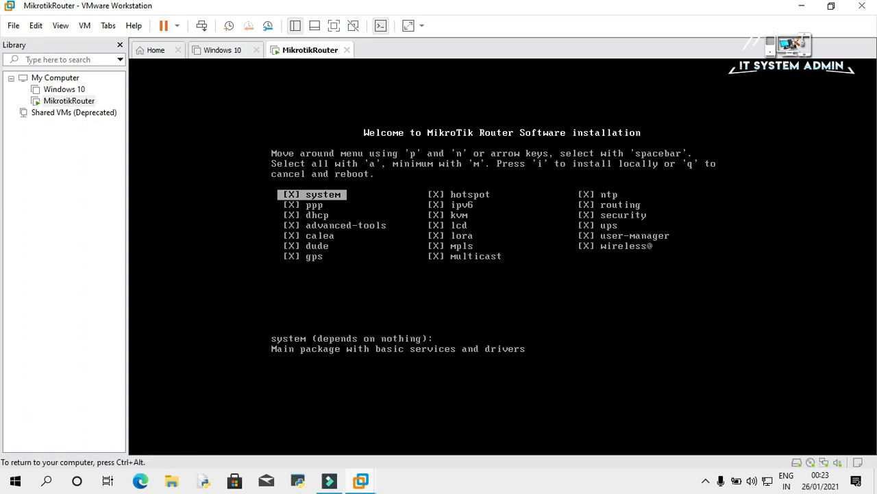
pyautogui.hotkey('ctrl', 'alt')
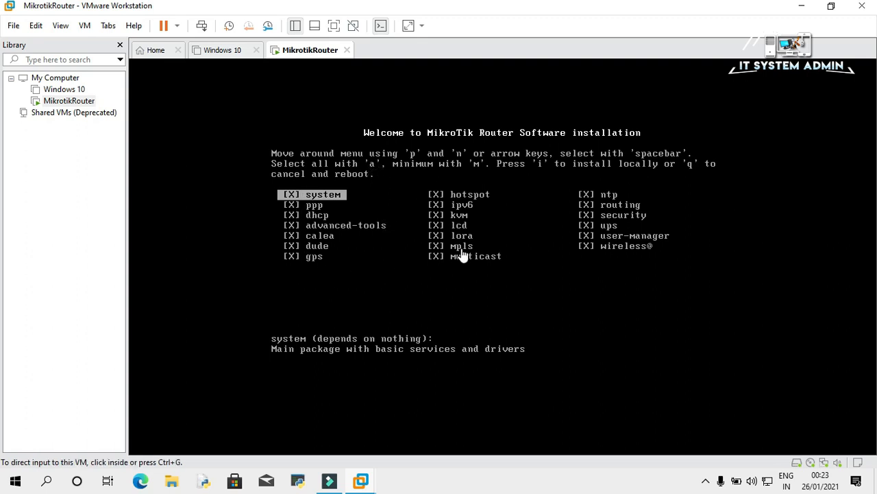
# Start the local RouterOS installation of the selected packages.
pyautogui.click(481, 196)
pyautogui.hotkey('ctrl', 'alt')
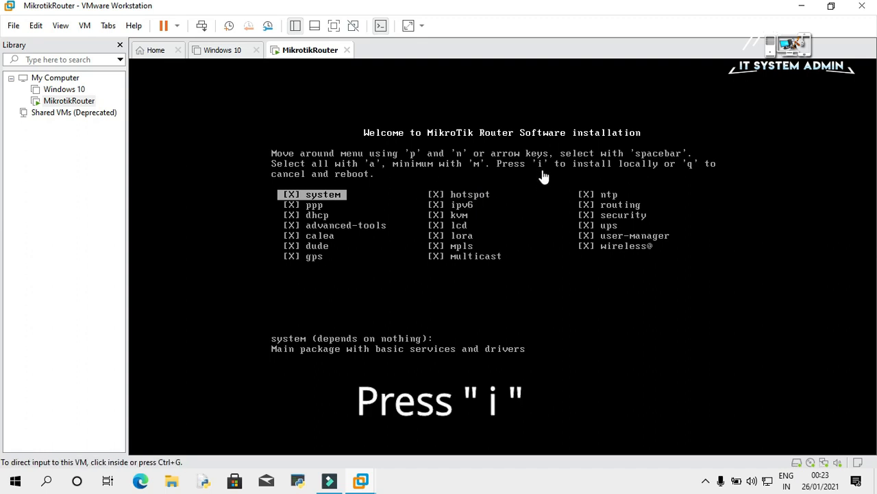
pyautogui.click(554, 199)
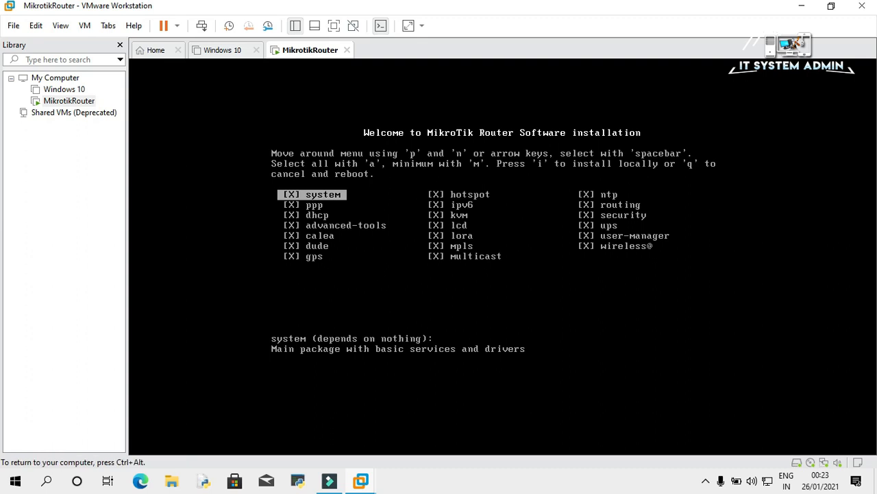
pyautogui.press('i')
pyautogui.hotkey('ctrl', 'alt')
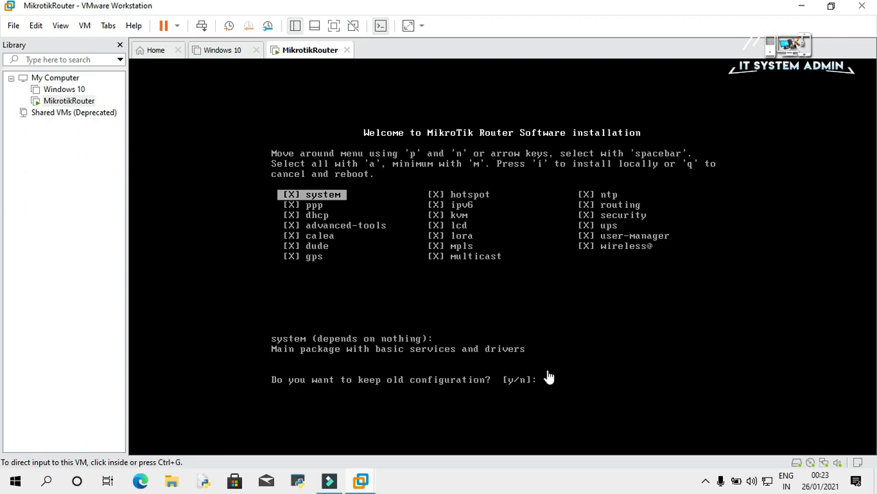
# Answer 'y' to both RouterOS setup prompts to install all 6.48 packages, then reboot the VM.
pyautogui.click(599, 327)
pyautogui.write('y')
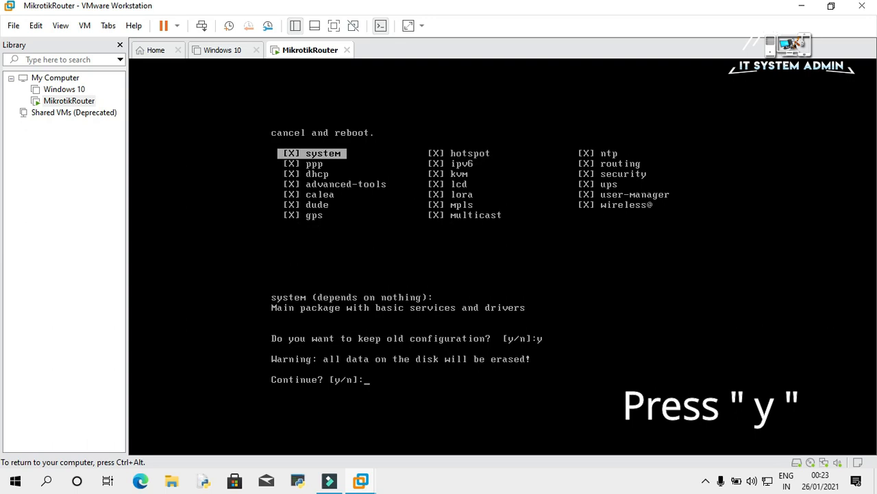
pyautogui.hotkey('ctrl', 'alt')
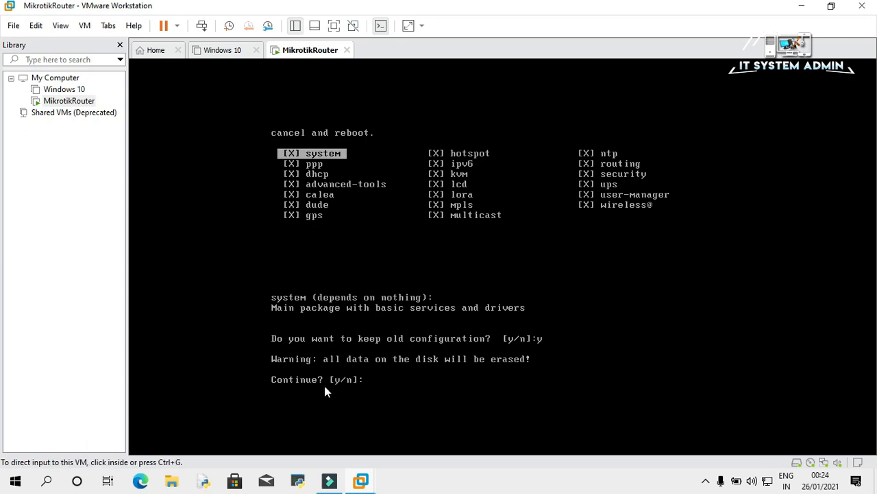
pyautogui.click(414, 386)
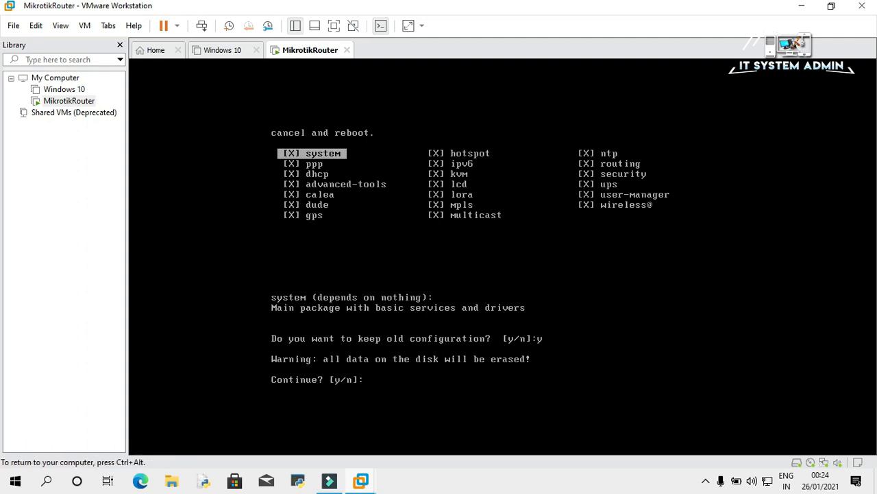
pyautogui.write('y')
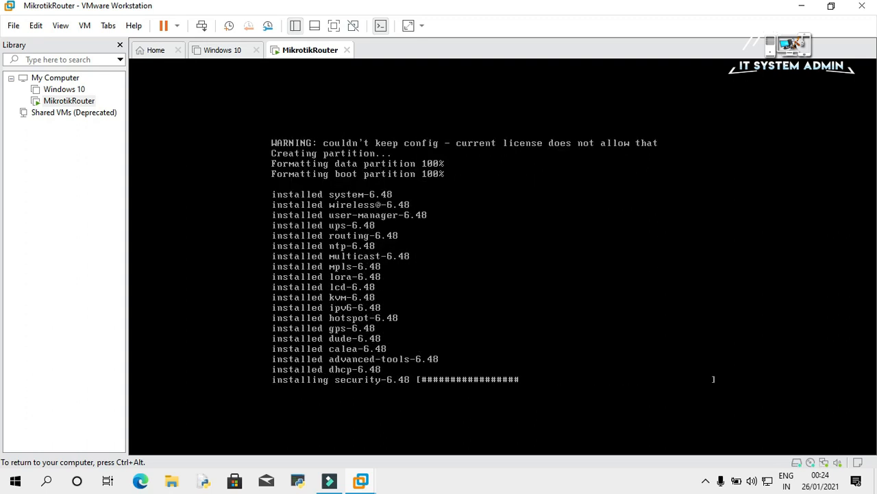
pyautogui.hotkey('ctrl', 'alt')
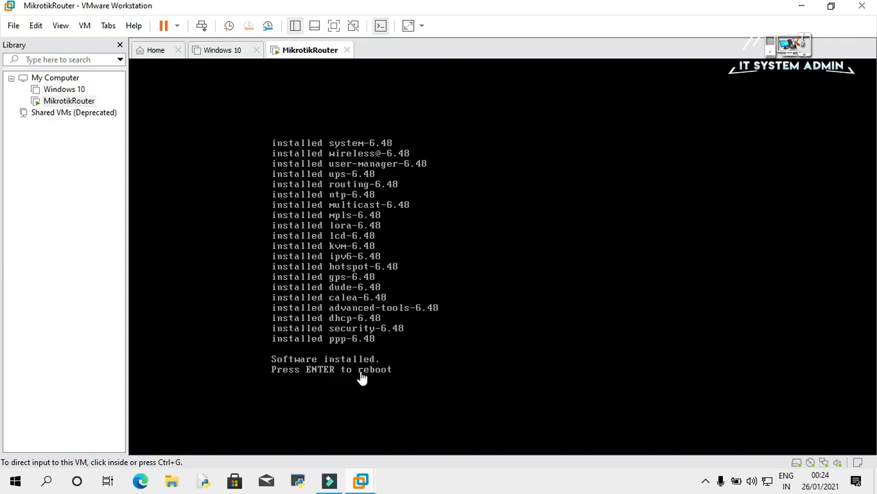
pyautogui.click(477, 292)
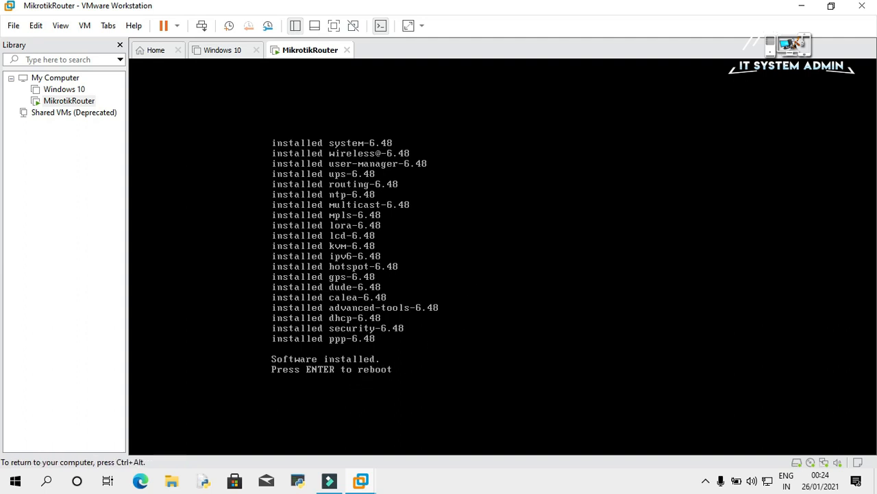
pyautogui.press('Return')
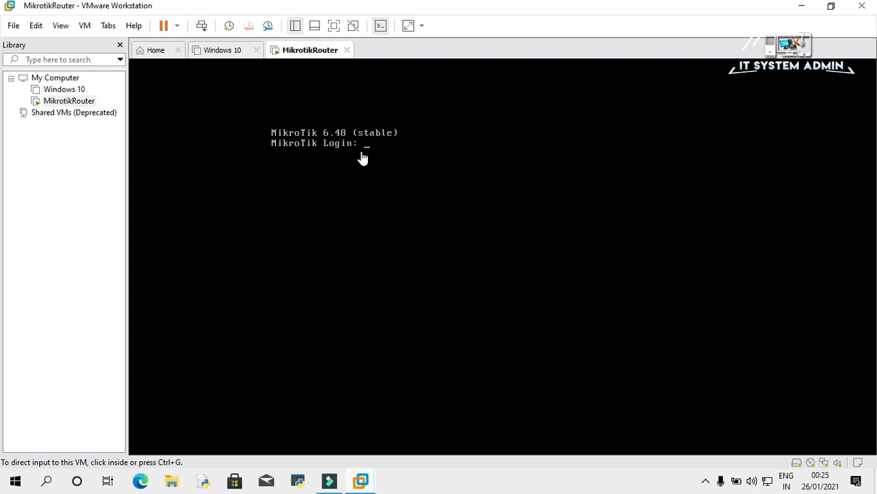
# Log in as admin with a blank password, answer 'y' to view the licence, and page through it.
pyautogui.click(382, 165)
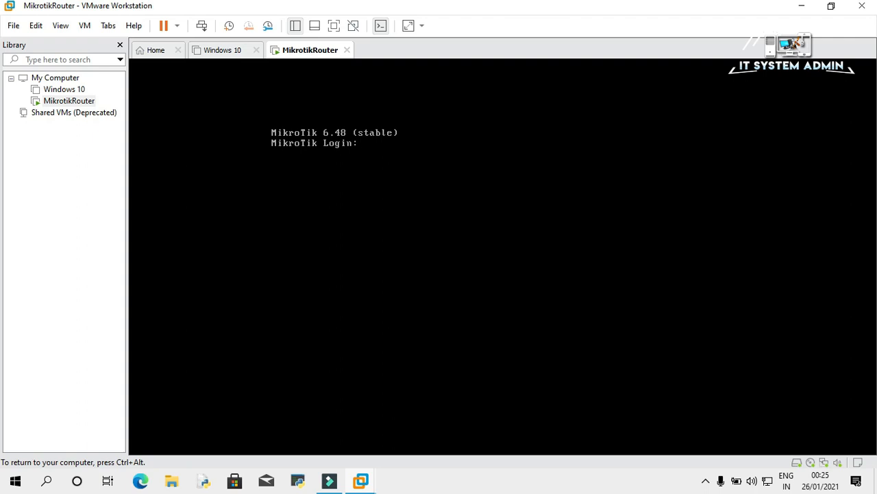
pyautogui.write('admin')
pyautogui.press('Return')
pyautogui.press('Return')
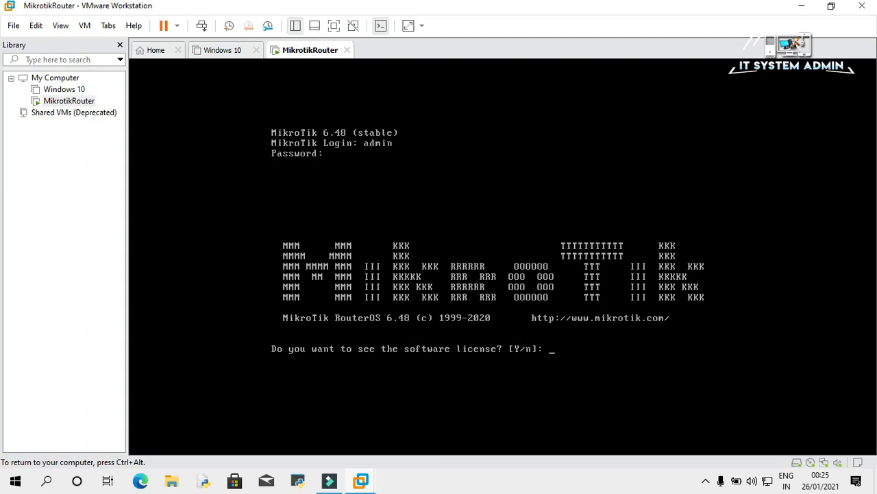
pyautogui.write('y')
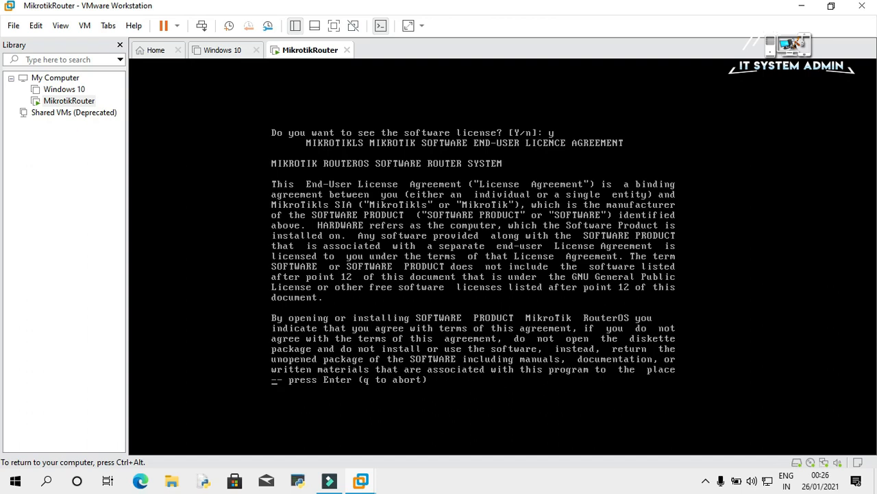
pyautogui.press('Return')
pyautogui.press('Return')
pyautogui.press('Return')
pyautogui.press('Return')
pyautogui.press('Return')
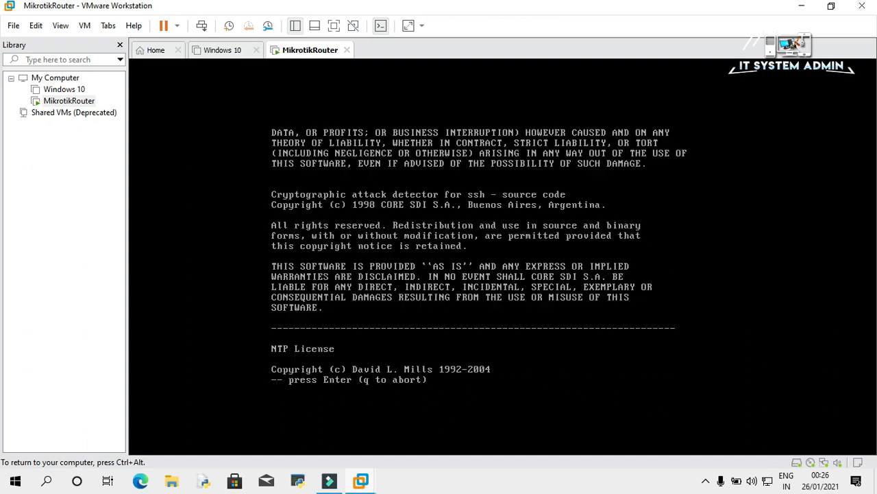
pyautogui.press('Return')
pyautogui.press('Return')
pyautogui.press('Return')
pyautogui.press('Return')
pyautogui.press('Return')
pyautogui.press('Return')
pyautogui.press('Return')
pyautogui.press('Return')
pyautogui.press('Return')
pyautogui.press('Return')
pyautogui.press('Return')
pyautogui.press('Return')
pyautogui.press('Return')
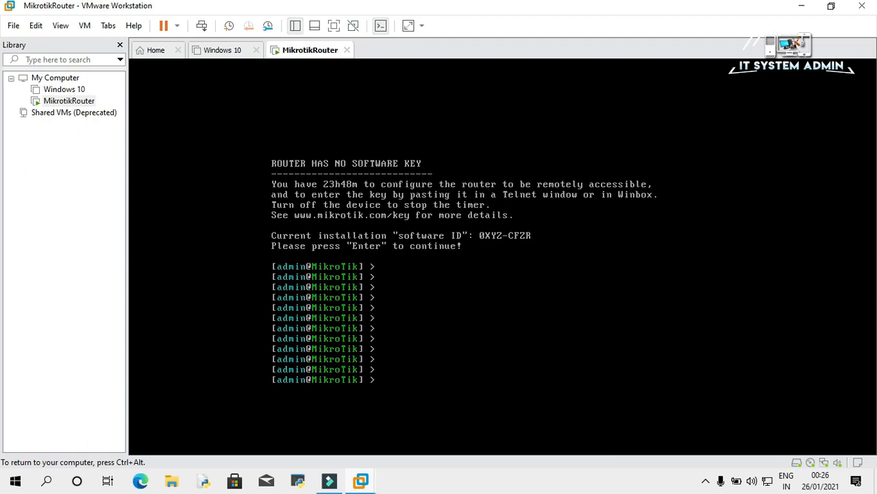
pyautogui.hotkey('ctrl', 'alt')
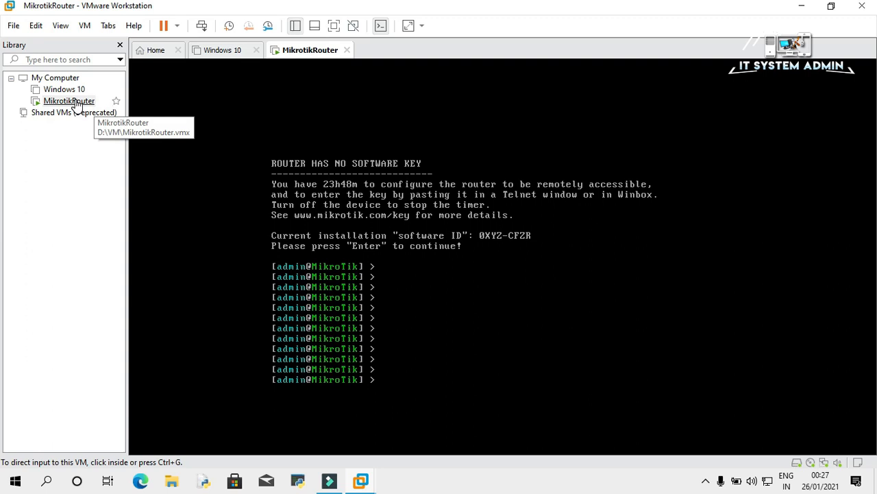
# Shut down the MikrotikRouter guest via Power > Shut Down Guest and confirm.
pyautogui.rightClick(75, 103)
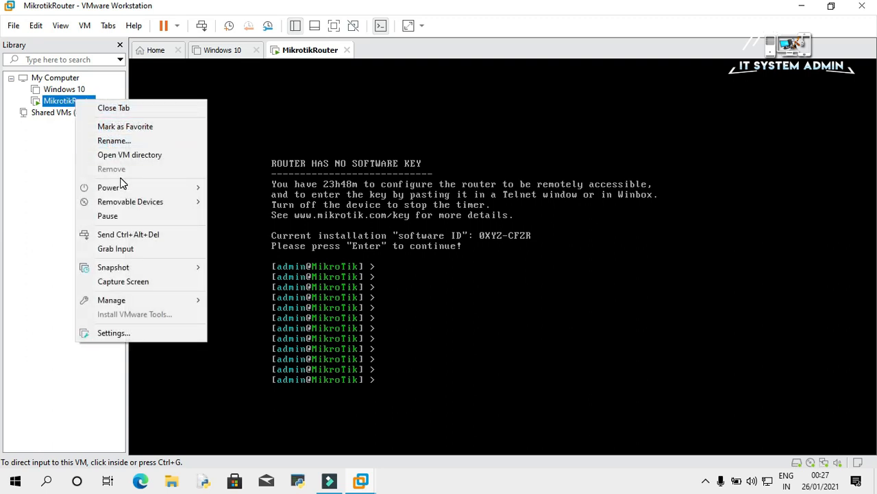
pyautogui.moveTo(124, 182)
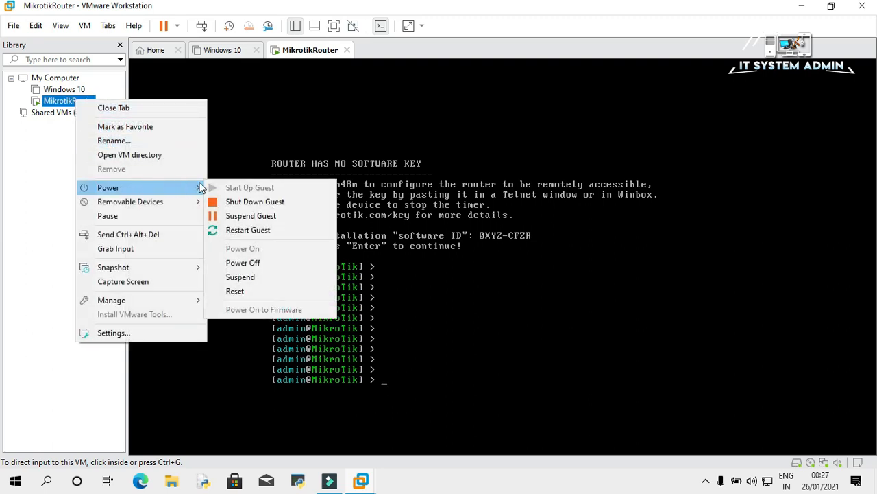
pyautogui.click(269, 203)
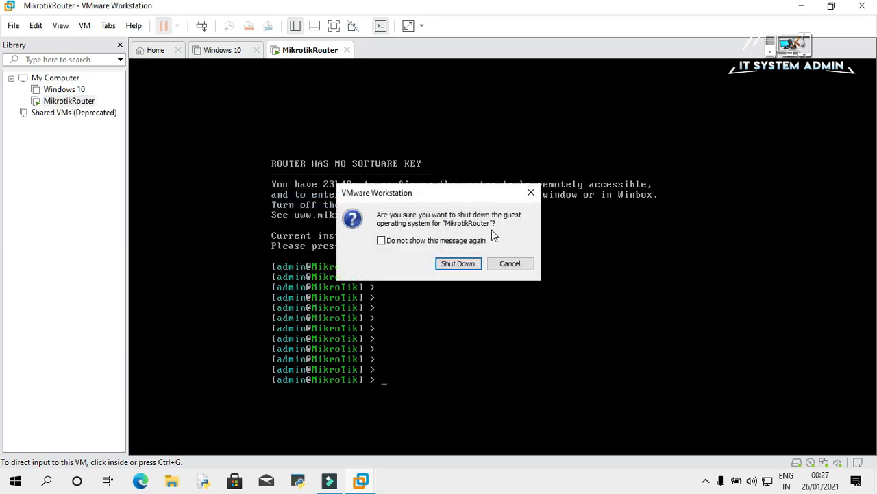
pyautogui.click(460, 263)
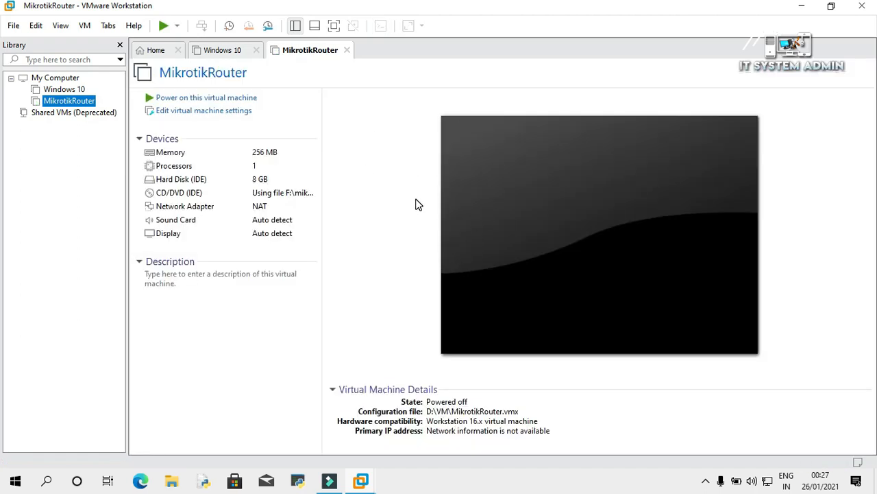
# Launch Paint from the Windows search.
pyautogui.click(47, 481)
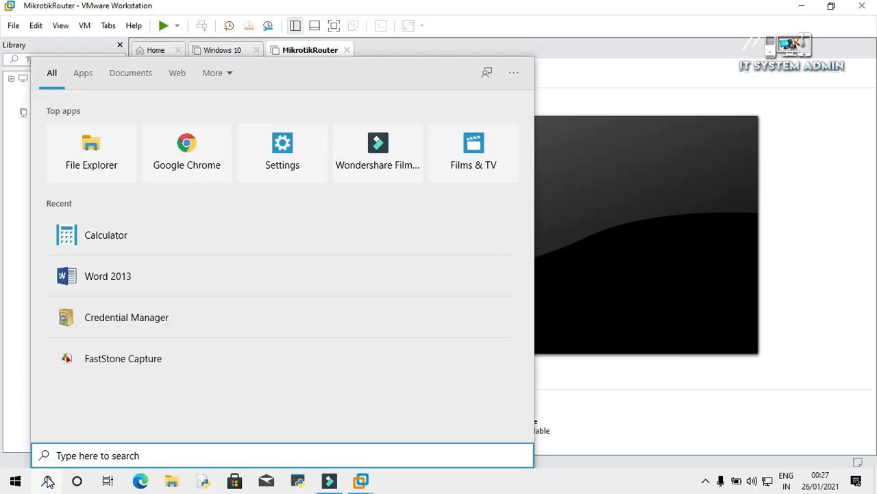
pyautogui.write('p')
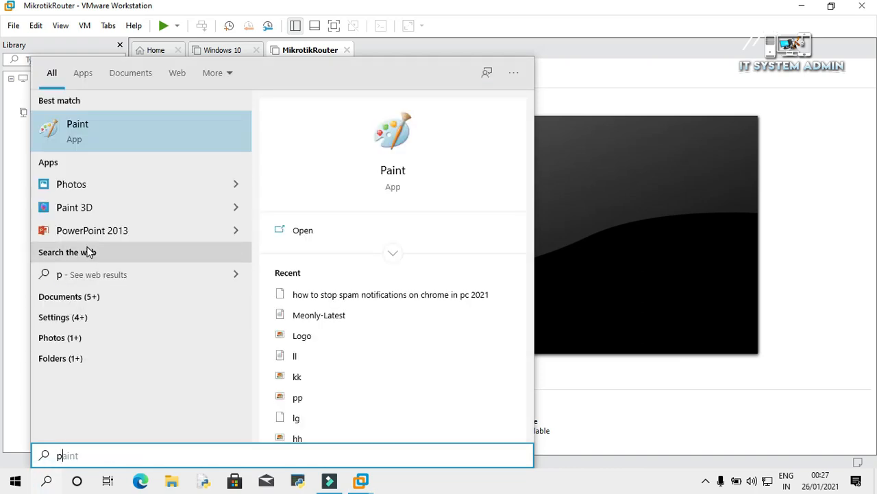
pyautogui.click(140, 140)
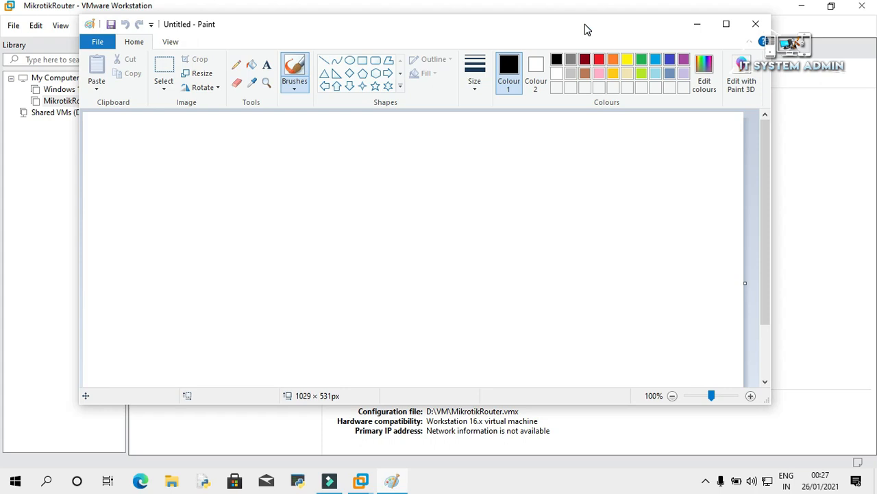
# Maximize Paint and draw a cloud near the top-left labelled 'ISP'.
pyautogui.doubleClick(586, 29)
pyautogui.click(321, 54)
pyautogui.moveTo(41, 125)
pyautogui.mouseDown()
pyautogui.moveTo(94, 183)
pyautogui.moveTo(127, 202)
pyautogui.mouseUp()
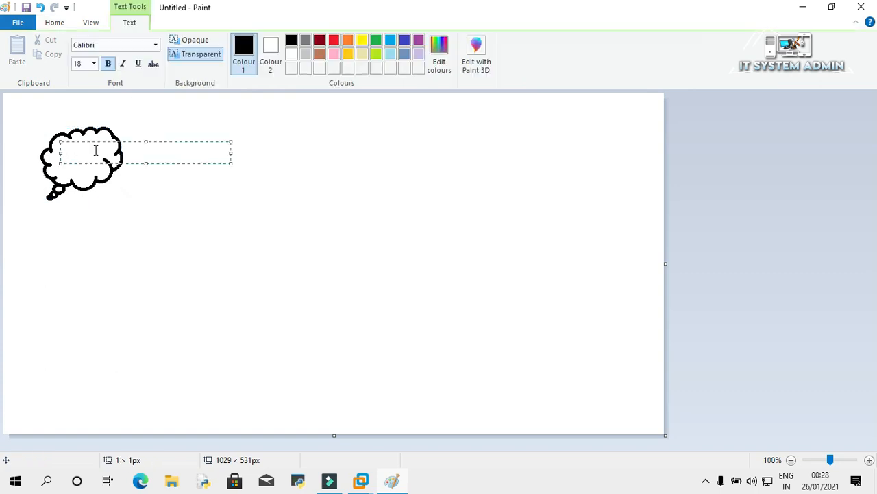
pyautogui.write('SP')
pyautogui.click(243, 126)
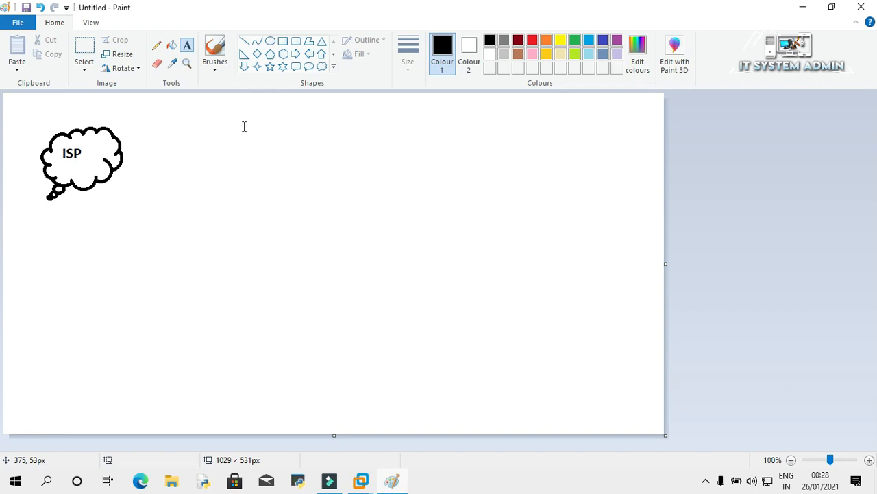
# Draw an oval for the MikroTik router and a rectangle between the cloud and the oval.
pyautogui.click(272, 43)
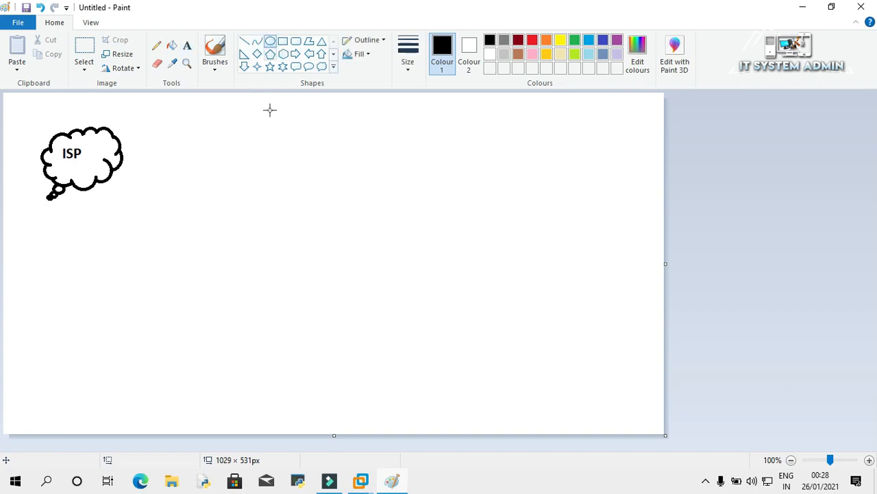
pyautogui.moveTo(204, 164); pyautogui.dragTo(286, 235)
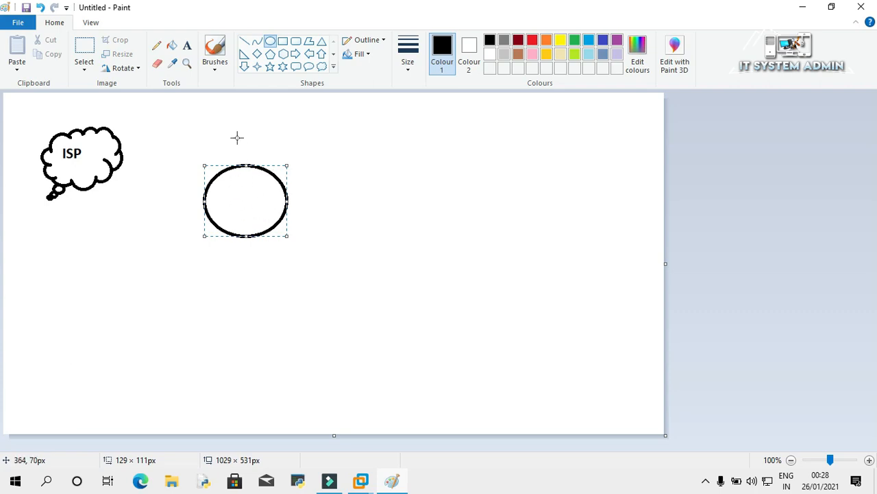
pyautogui.click(187, 47)
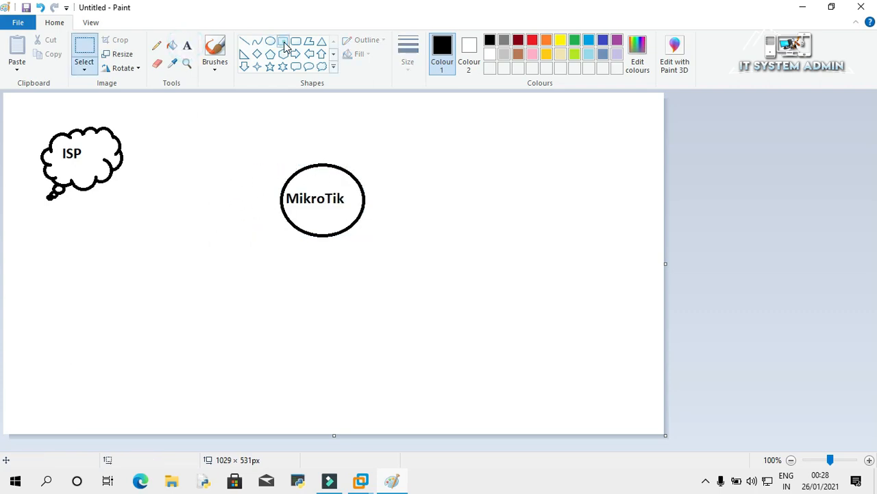
pyautogui.click(282, 41)
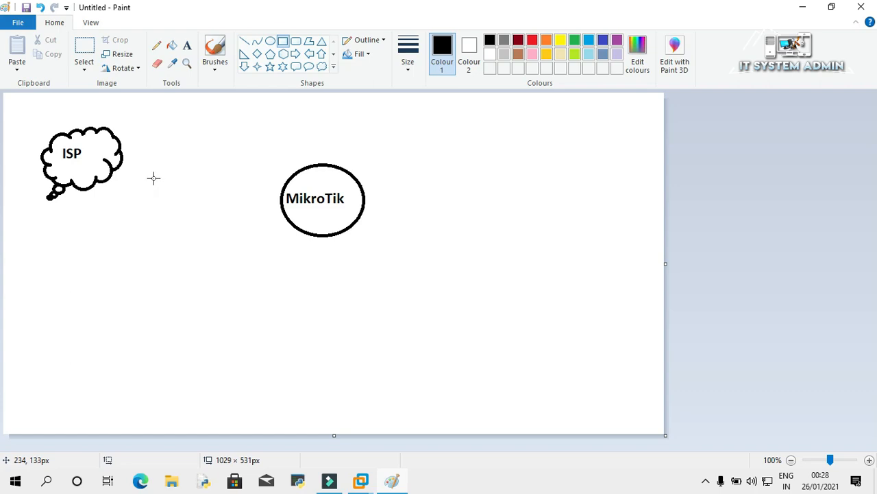
pyautogui.moveTo(159, 179); pyautogui.dragTo(240, 207)
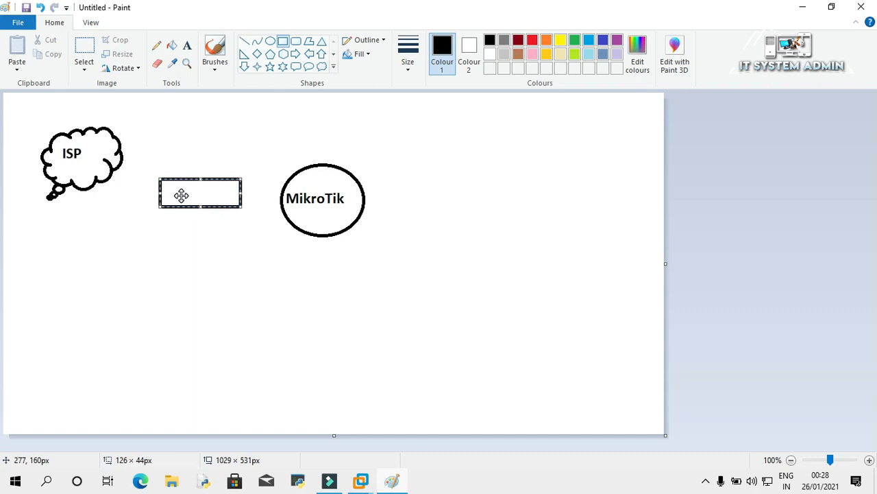
# Type 'NAT' inside the rectangle and 'Switch' just below it.
pyautogui.click(188, 47)
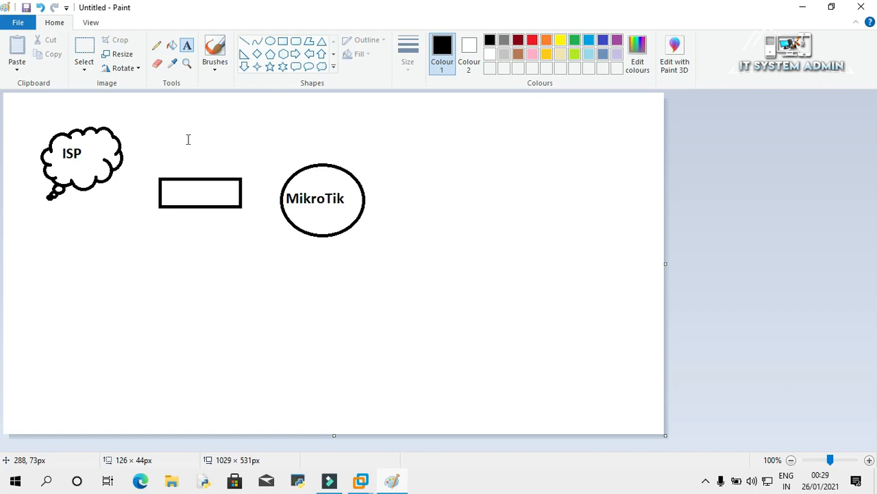
pyautogui.click(170, 192)
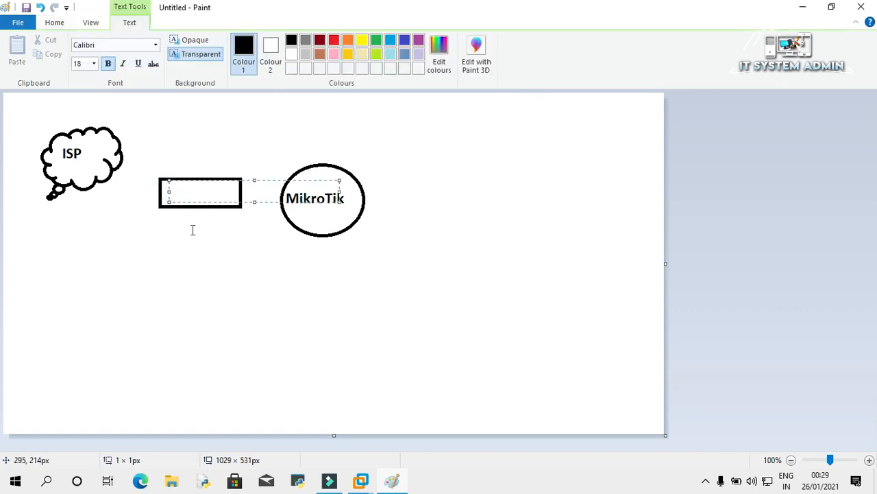
pyautogui.write('NAT')
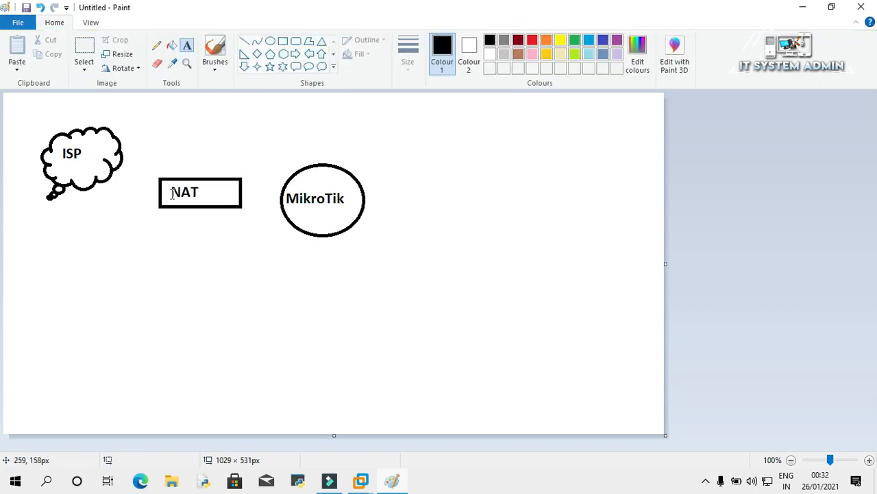
pyautogui.click(164, 207)
pyautogui.write('Sw')
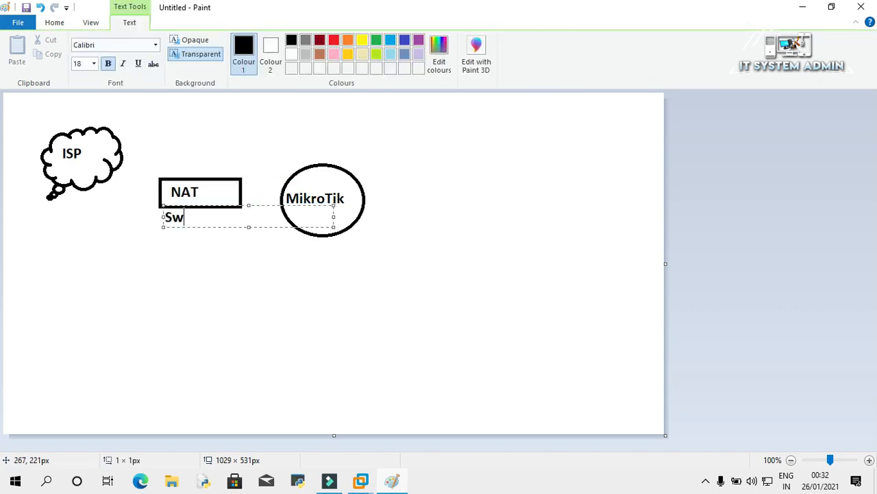
pyautogui.write('itch')
pyautogui.click(233, 119)
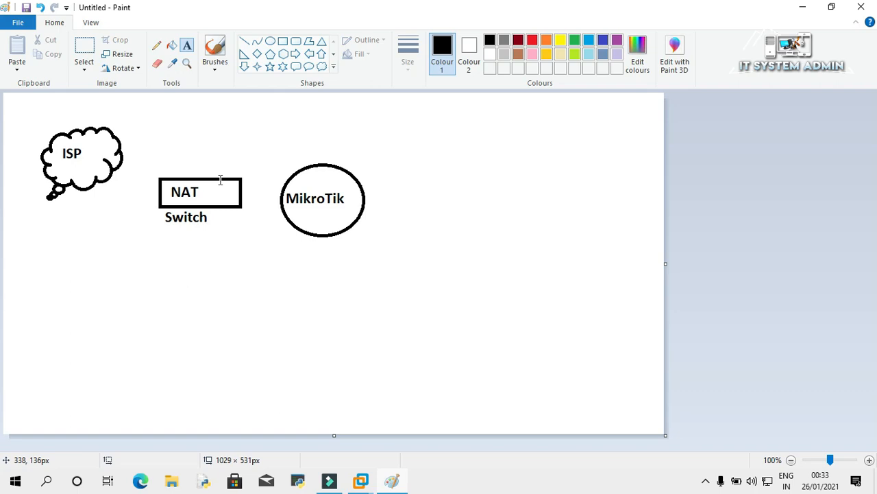
pyautogui.click(283, 41)
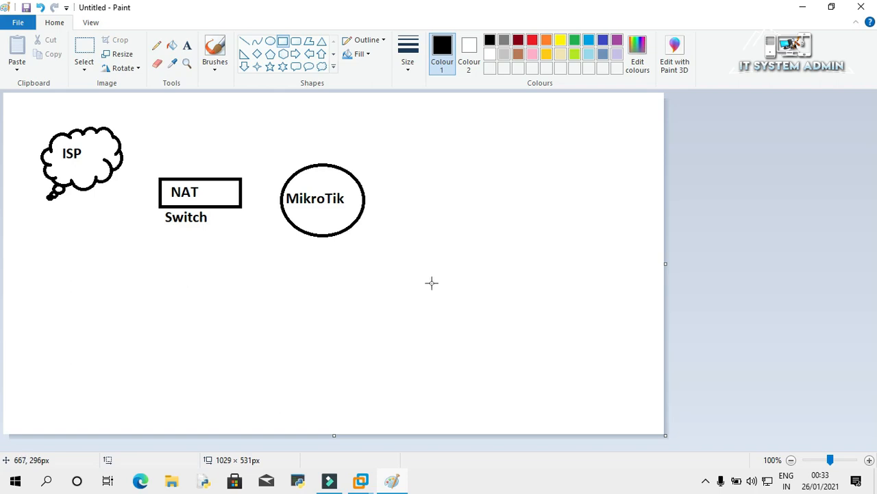
# Draw a laptop below right of MikroTik: a screen rectangle with a thin base bar.
pyautogui.moveTo(472, 312); pyautogui.dragTo(523, 349)
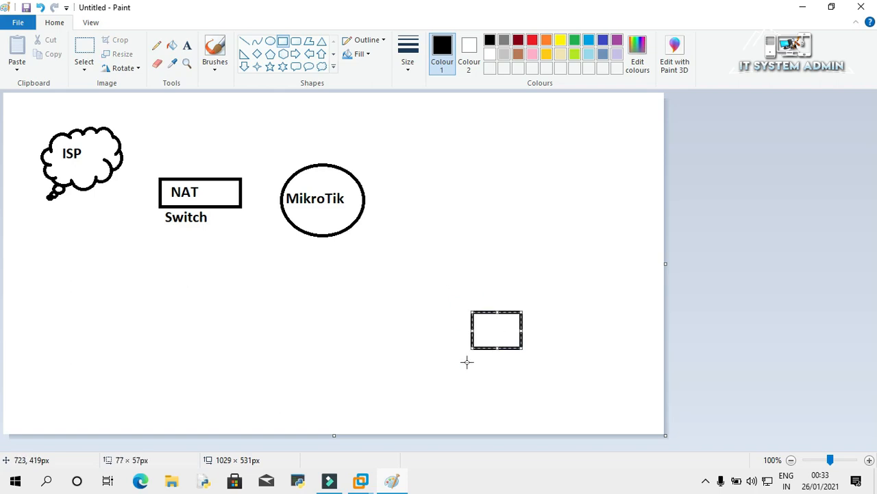
pyautogui.moveTo(461, 352); pyautogui.dragTo(531, 358)
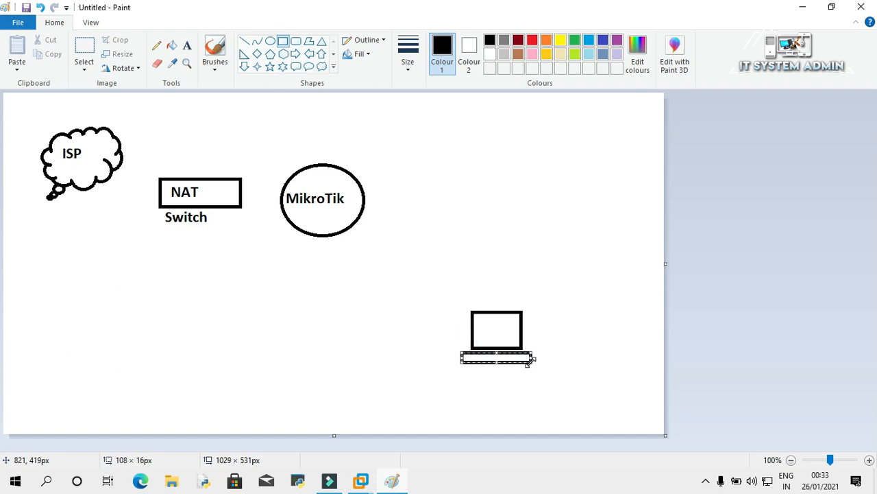
pyautogui.click(450, 258)
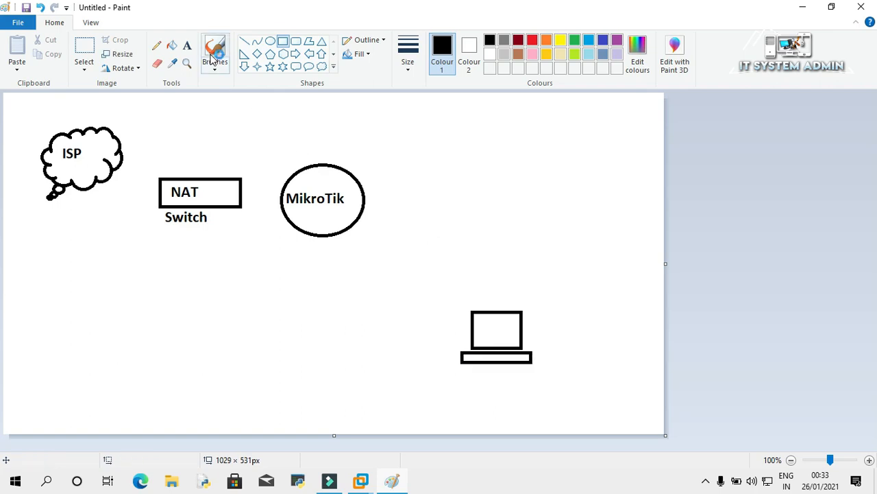
# Label the laptop 'Windows10_VM' beneath the drawing.
pyautogui.click(186, 45)
pyautogui.click(450, 368)
pyautogui.write('Windows1')
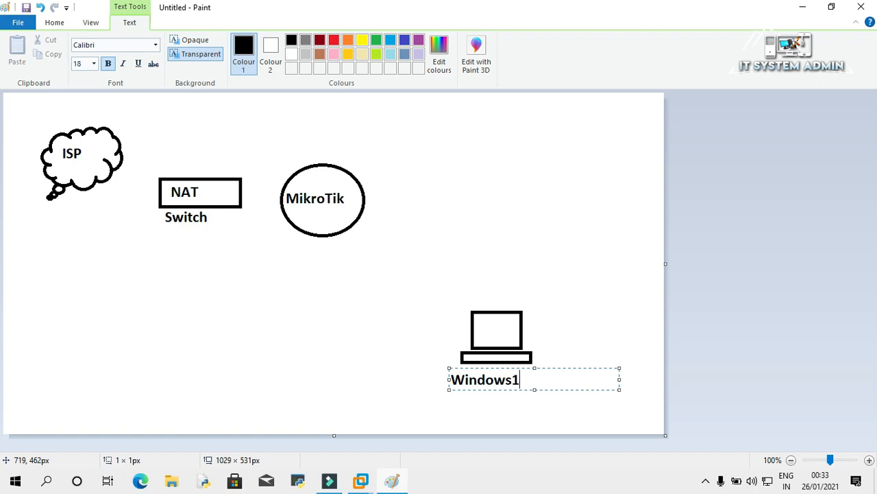
pyautogui.write('0_VM')
pyautogui.click(323, 298)
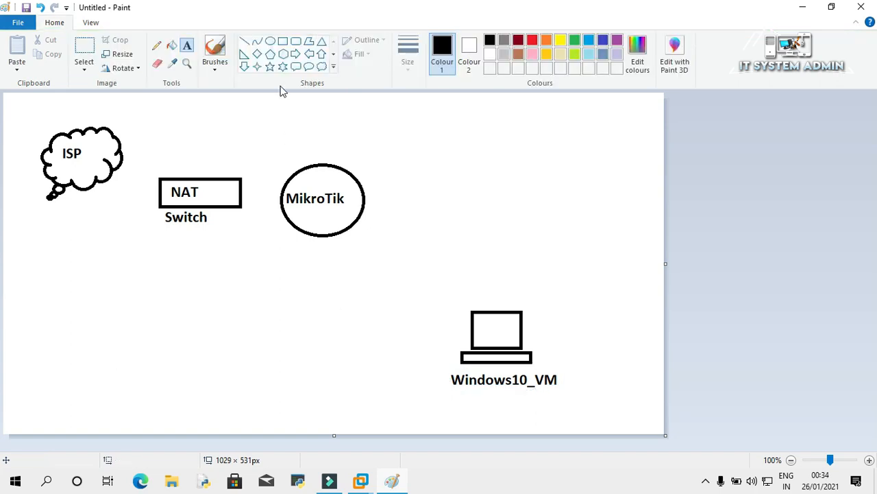
pyautogui.click(284, 42)
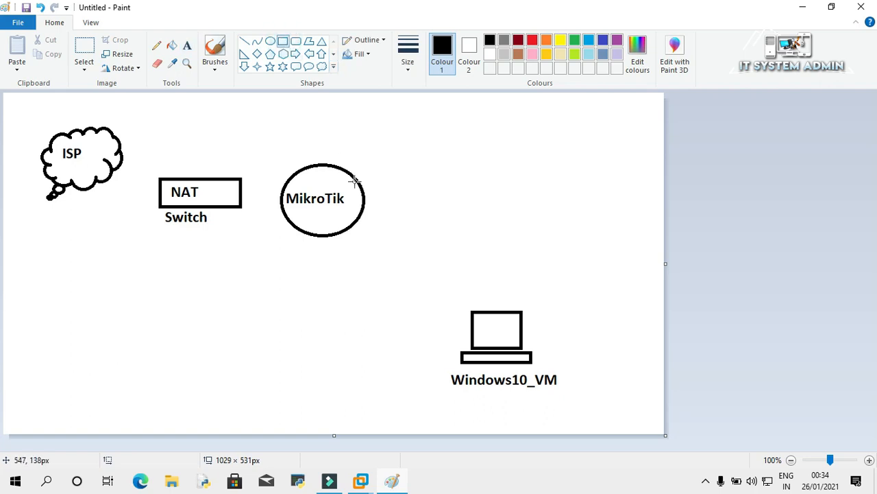
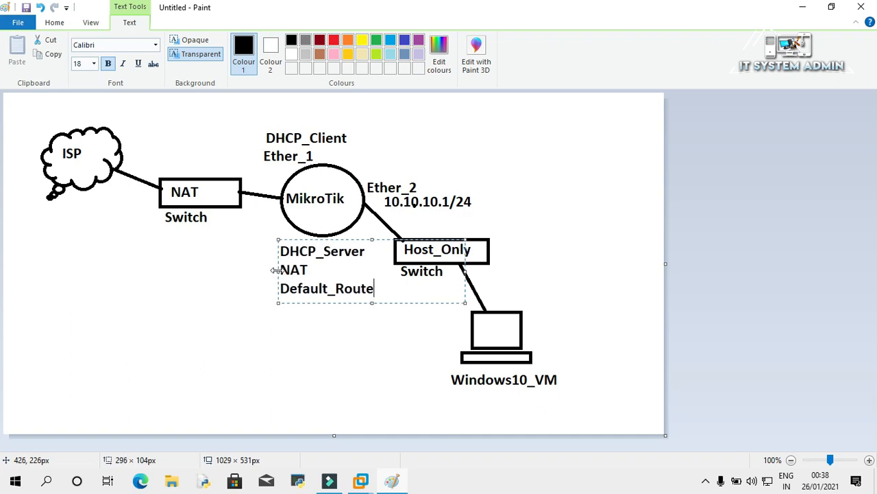
# Commit the DHCP_Server, NAT and Default_Route label under the MikroTik router, then bring up VMware Workstation.
pyautogui.click(514, 212)
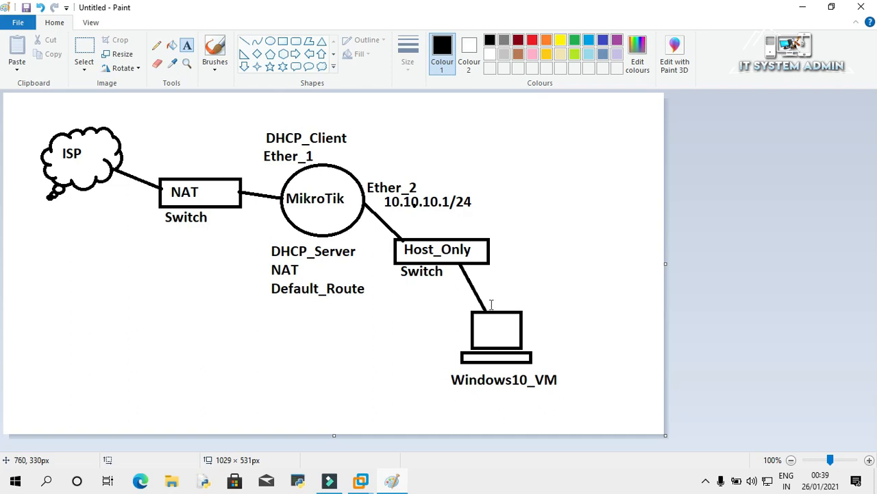
pyautogui.click(361, 480)
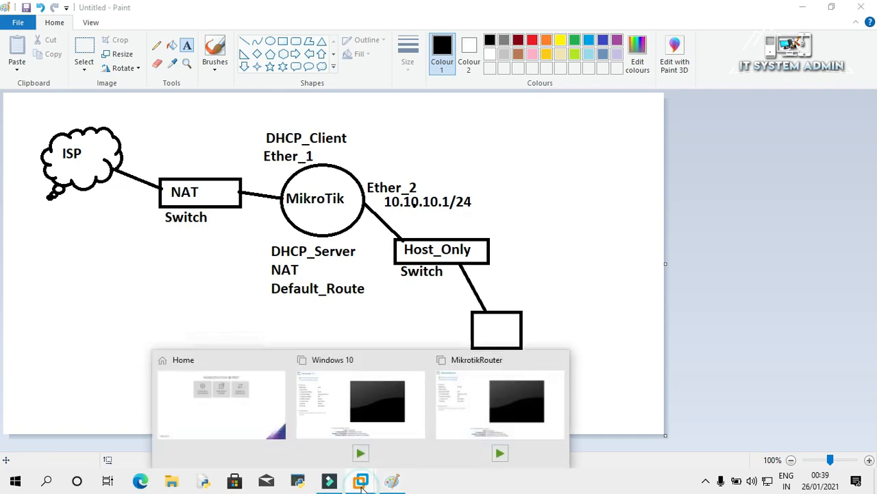
# Open the Virtual Network Editor from the Edit menu and unlock it with administrator rights.
pyautogui.click(276, 425)
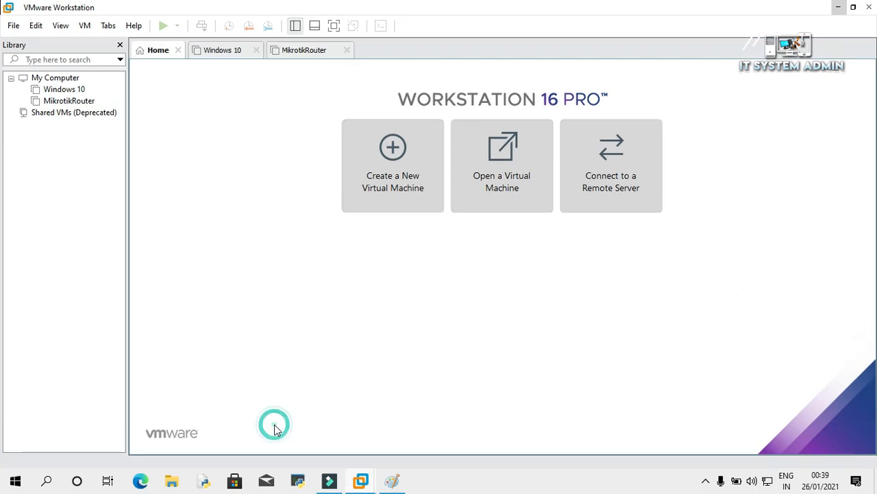
pyautogui.click(38, 26)
pyautogui.moveTo(61, 25)
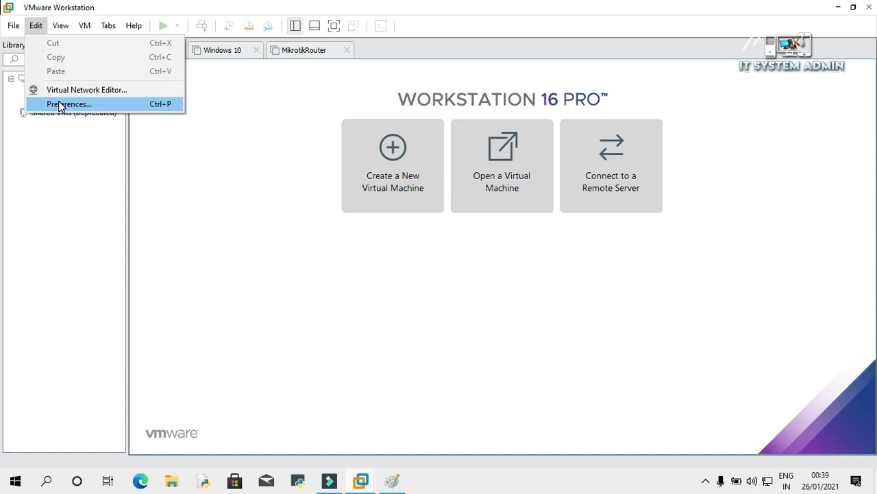
pyautogui.click(120, 92)
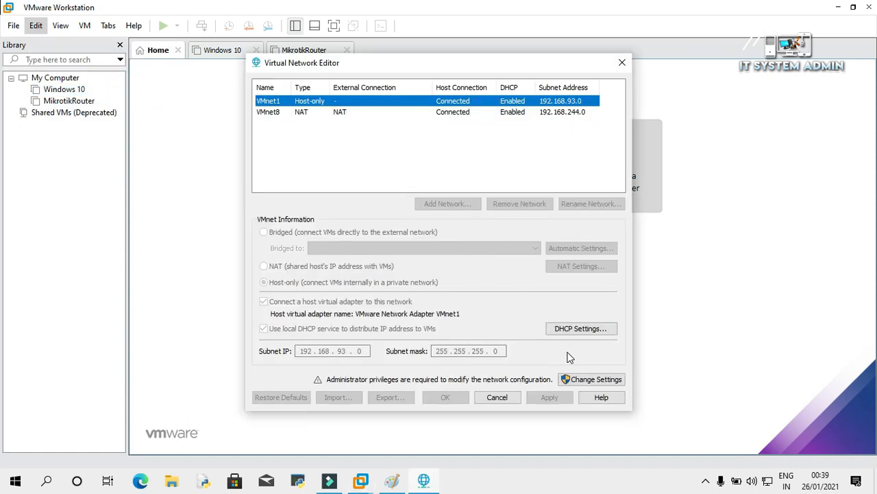
pyautogui.click(596, 380)
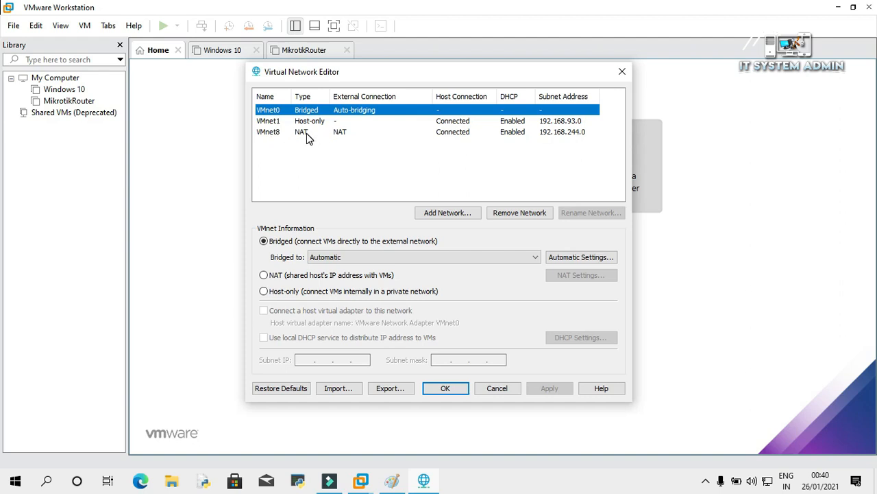
# Compare the VMnet1 host-only and VMnet8 NAT networks, noting VMnet8 on subnet 192.168.244.0.
pyautogui.click(306, 133)
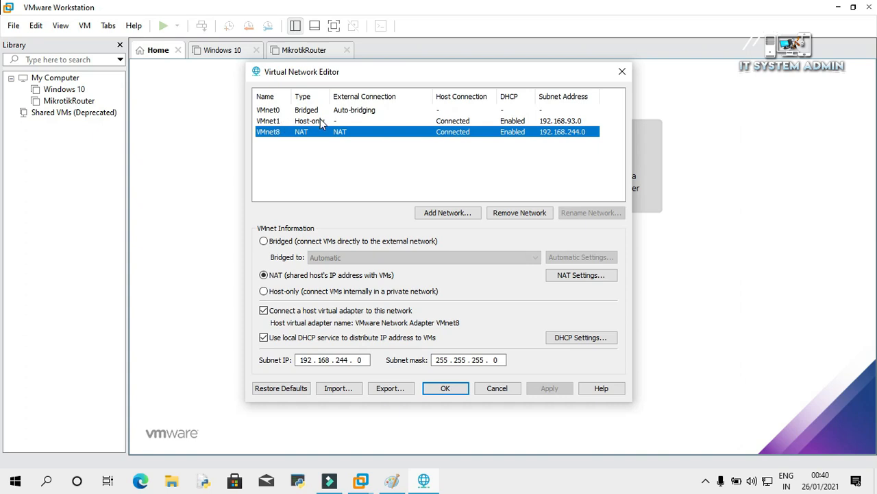
pyautogui.click(322, 121)
pyautogui.click(303, 131)
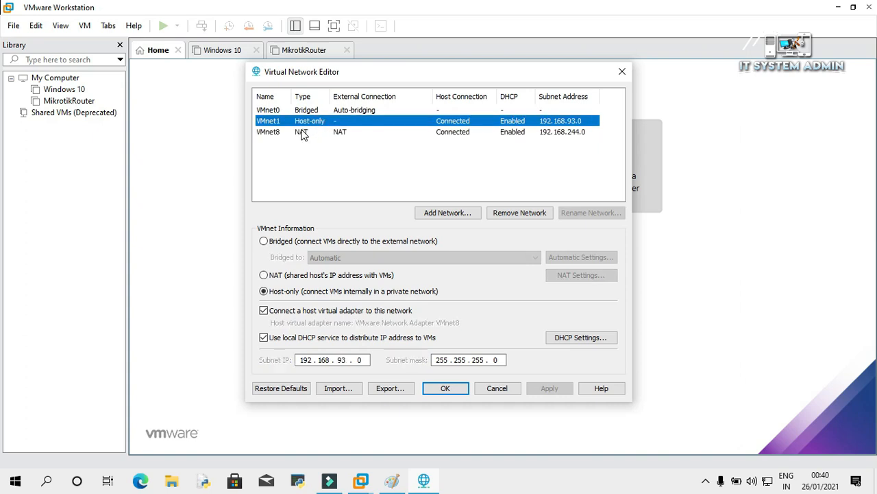
pyautogui.click(303, 124)
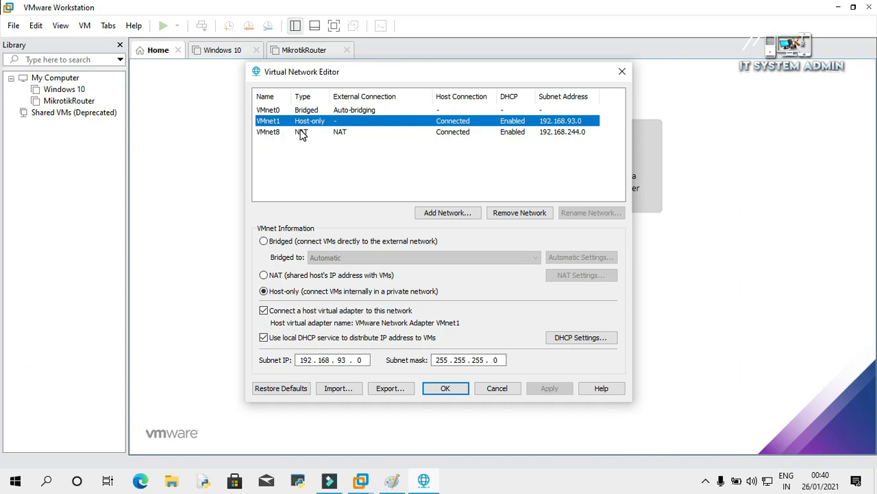
pyautogui.click(302, 134)
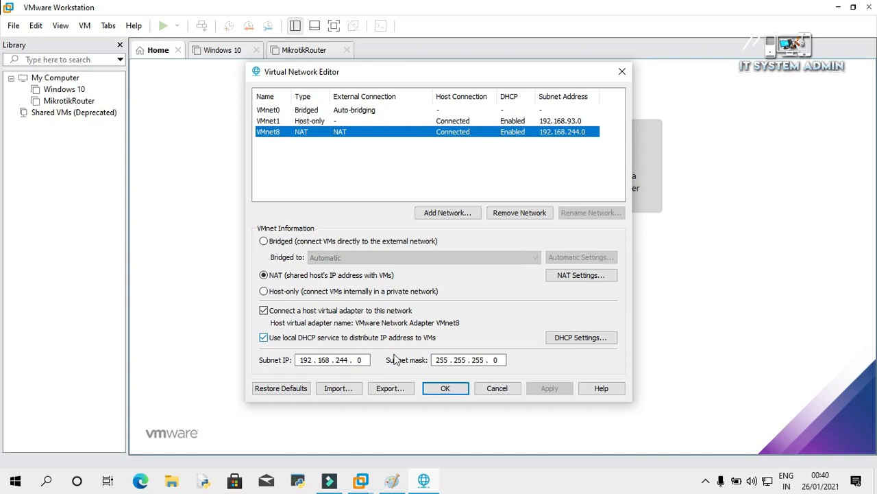
pyautogui.moveTo(772, 482)
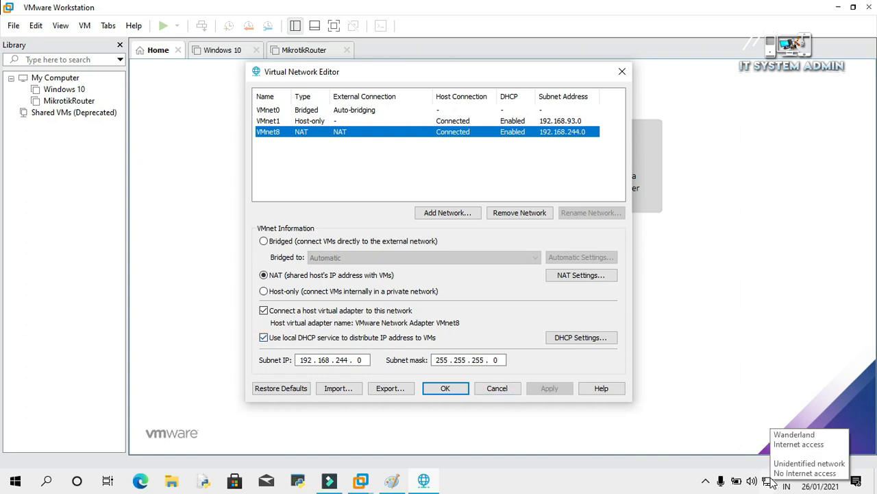
pyautogui.rightClick(771, 483)
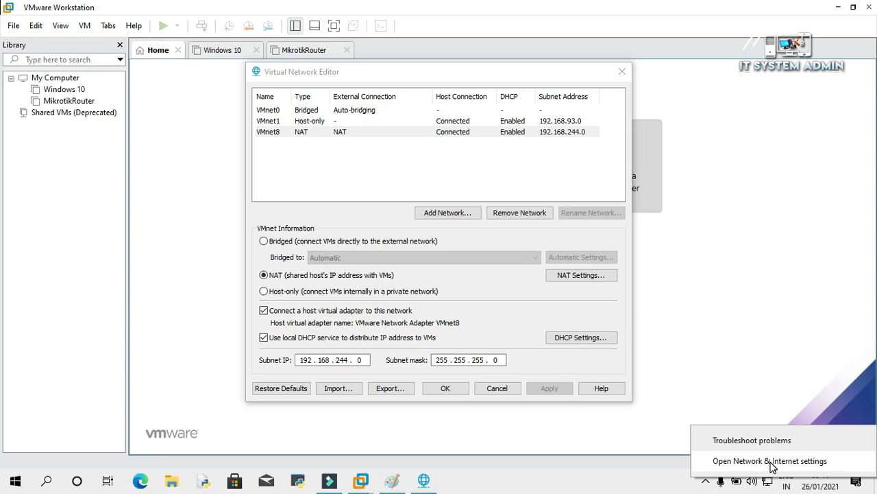
pyautogui.click(772, 463)
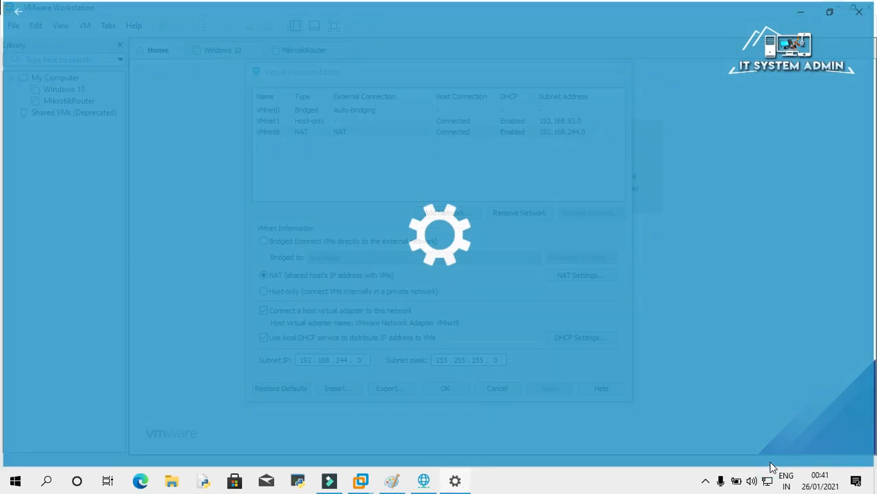
pyautogui.moveTo(869, 260); pyautogui.dragTo(865, 341)
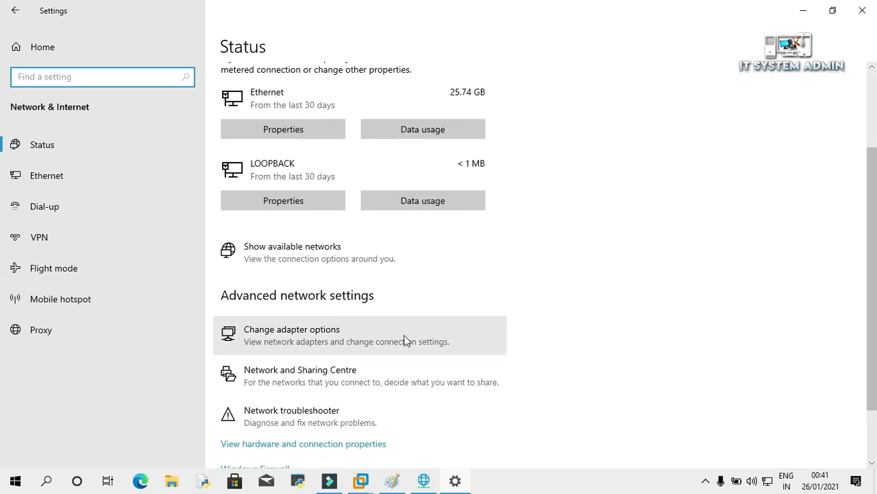
pyautogui.click(292, 340)
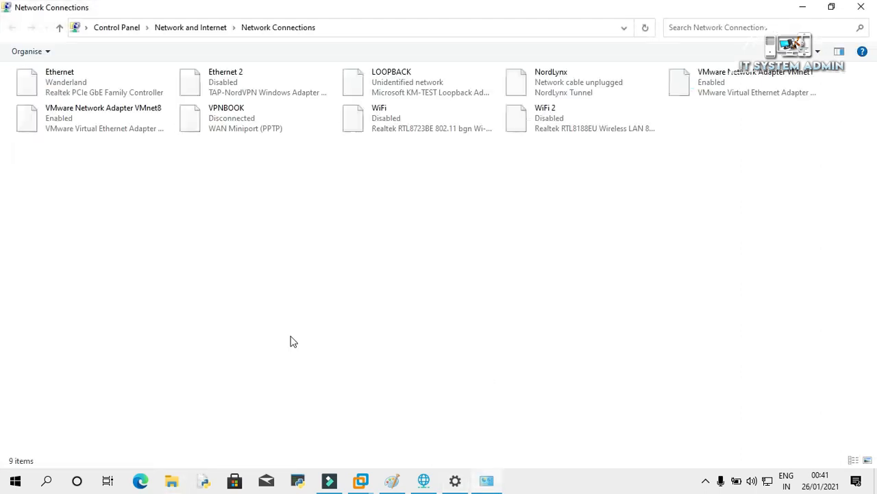
pyautogui.doubleClick(65, 82)
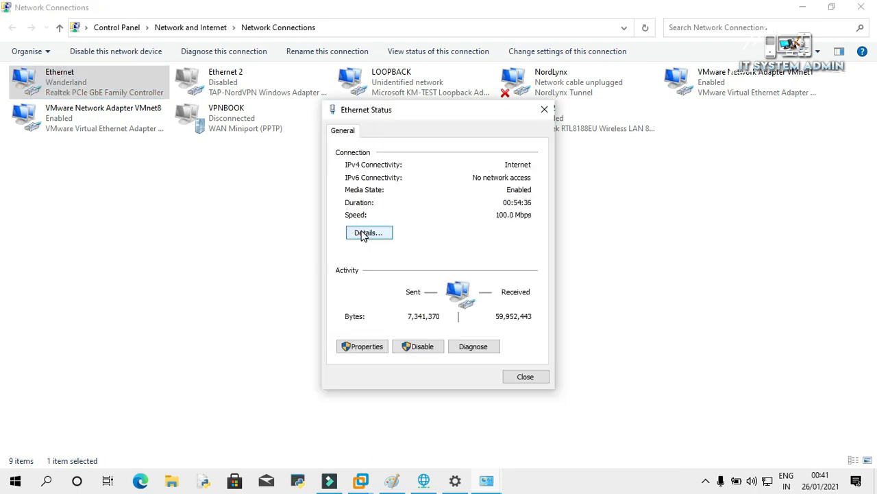
pyautogui.click(363, 233)
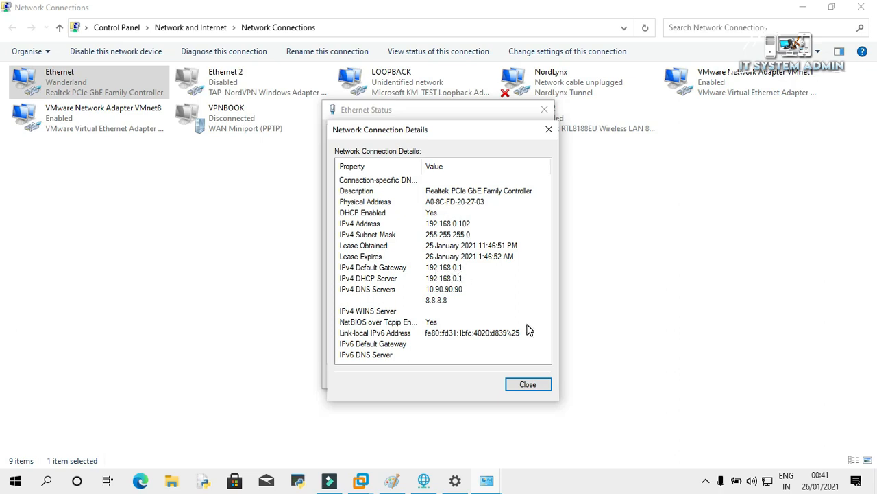
pyautogui.click(530, 385)
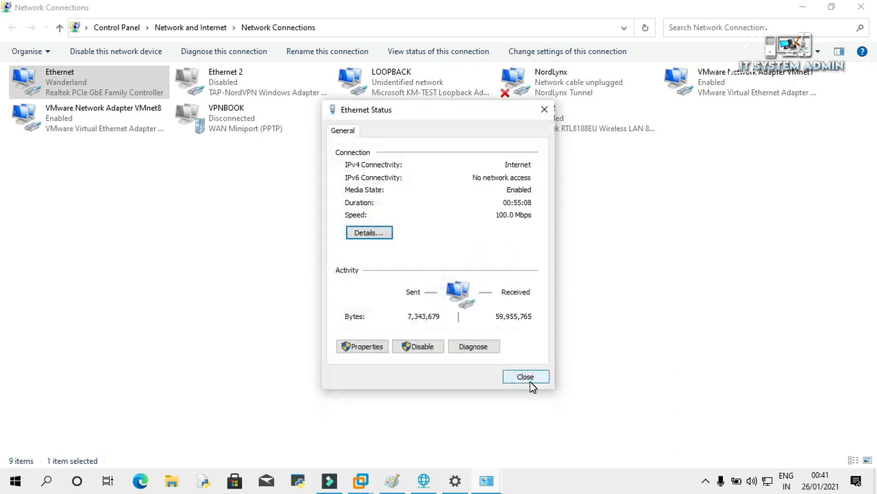
pyautogui.click(528, 379)
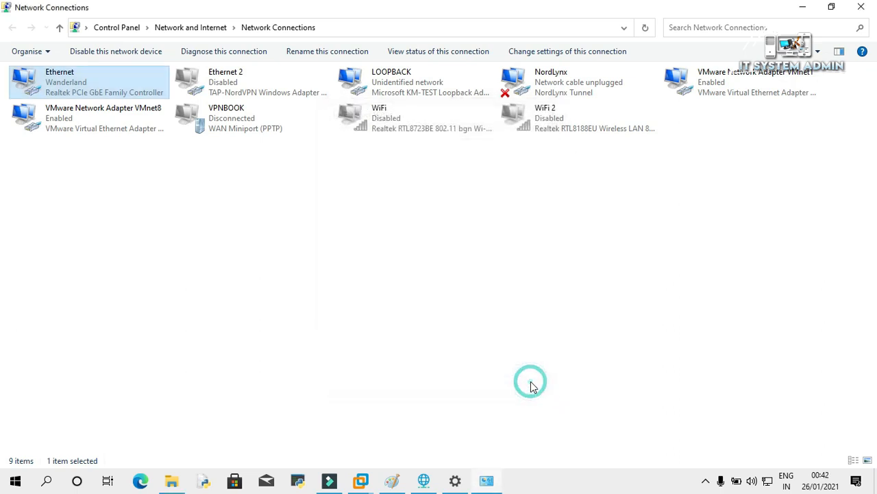
pyautogui.click(863, 9)
pyautogui.click(863, 6)
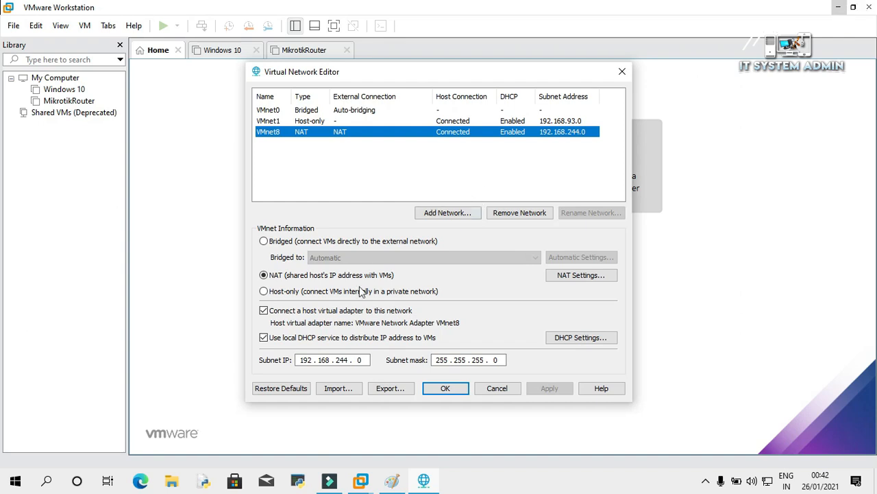
# Change the VMnet8 subnet's third octet from 244 to 0 (192.168.0.0) and open its NAT Settings.
pyautogui.click(349, 361)
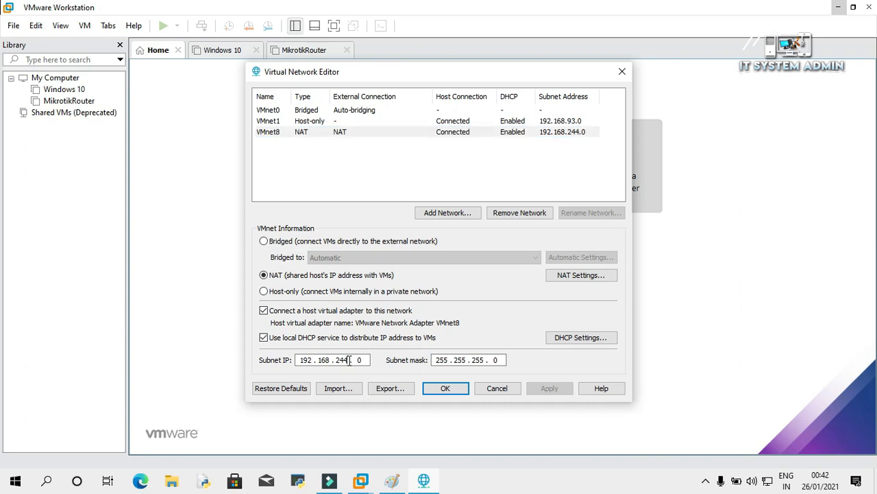
pyautogui.press('BackSpace')
pyautogui.press('BackSpace')
pyautogui.press('BackSpace')
pyautogui.write('0')
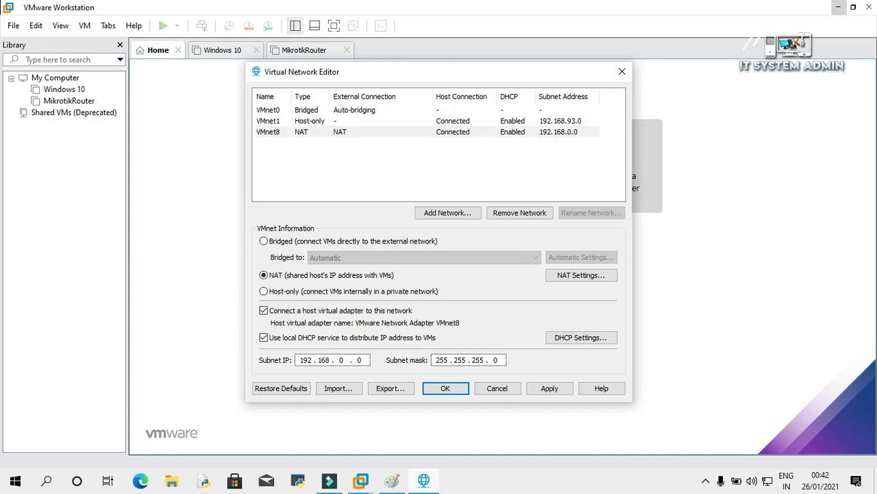
pyautogui.click(582, 275)
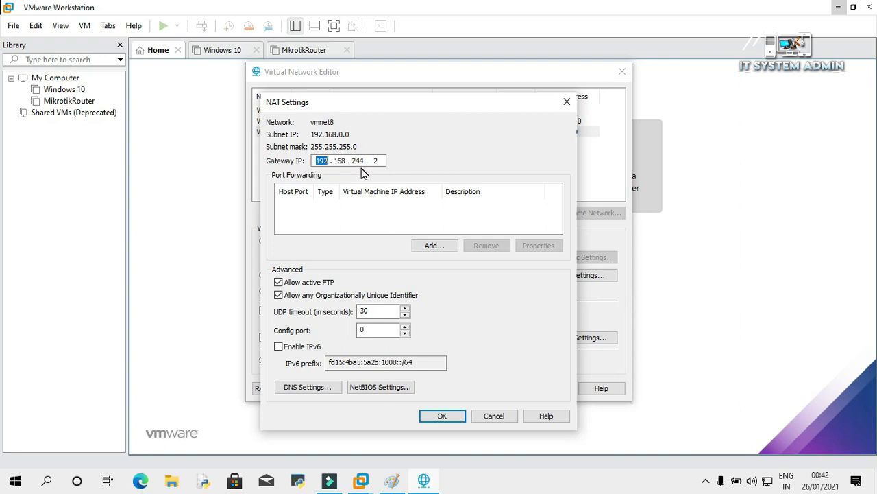
pyautogui.rightClick(768, 484)
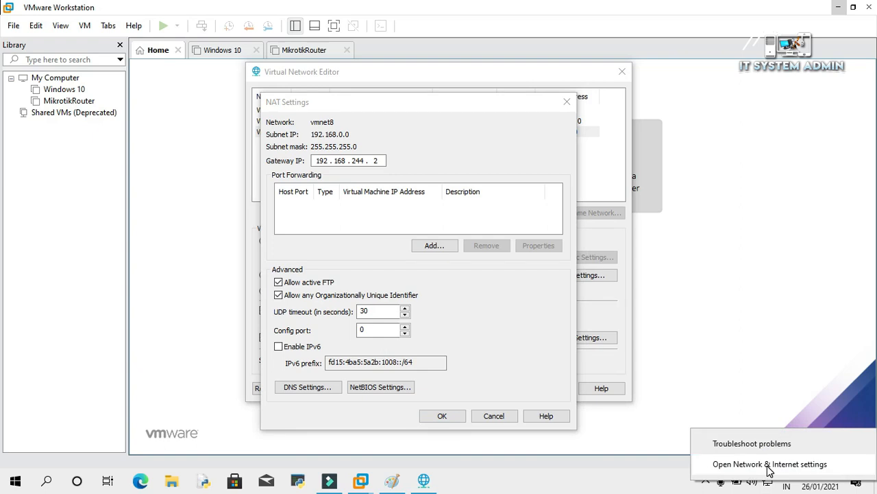
# Open the host Ethernet connection's details to check its 192.168.0.1 gateway.
pyautogui.click(769, 464)
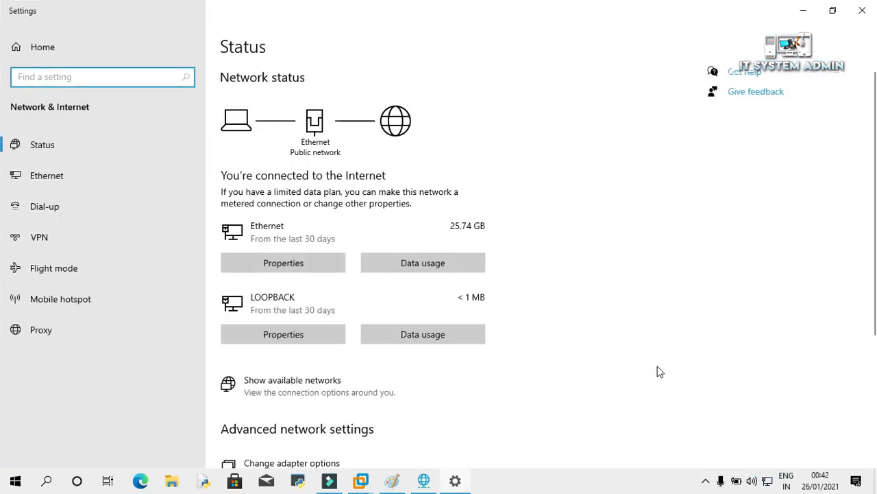
pyautogui.moveTo(874, 214); pyautogui.dragTo(874, 312)
pyautogui.click(329, 310)
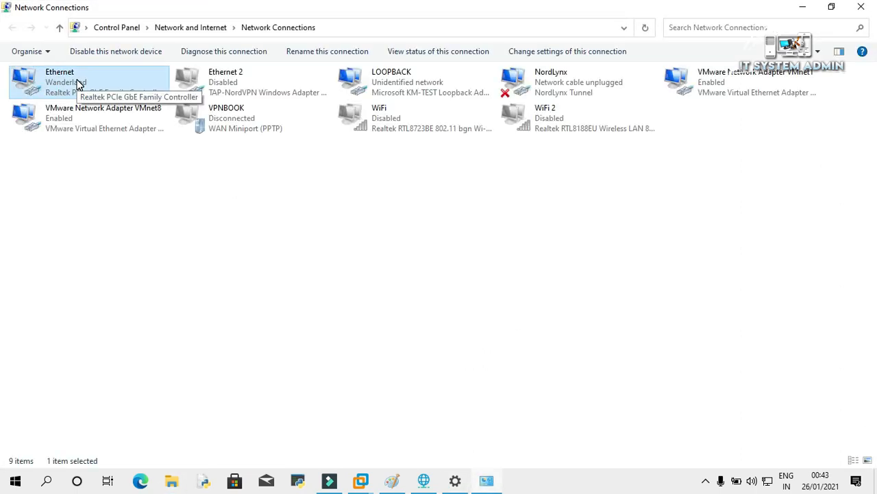
pyautogui.doubleClick(78, 82)
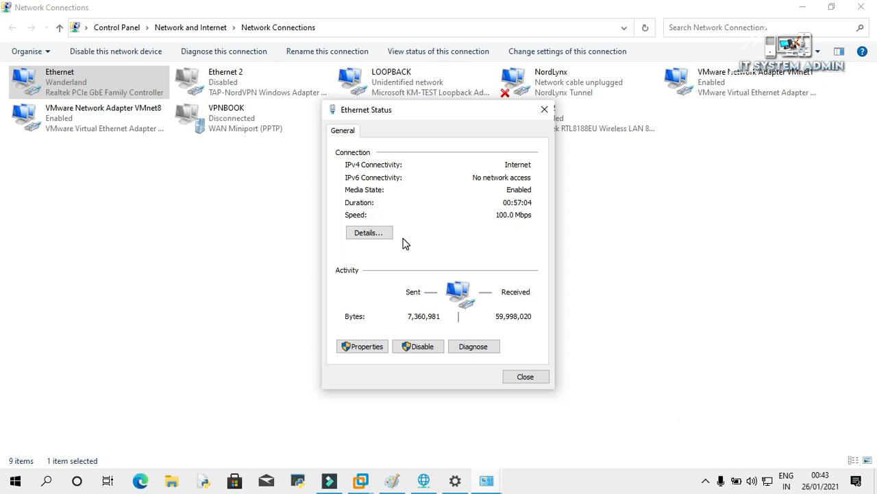
pyautogui.click(377, 235)
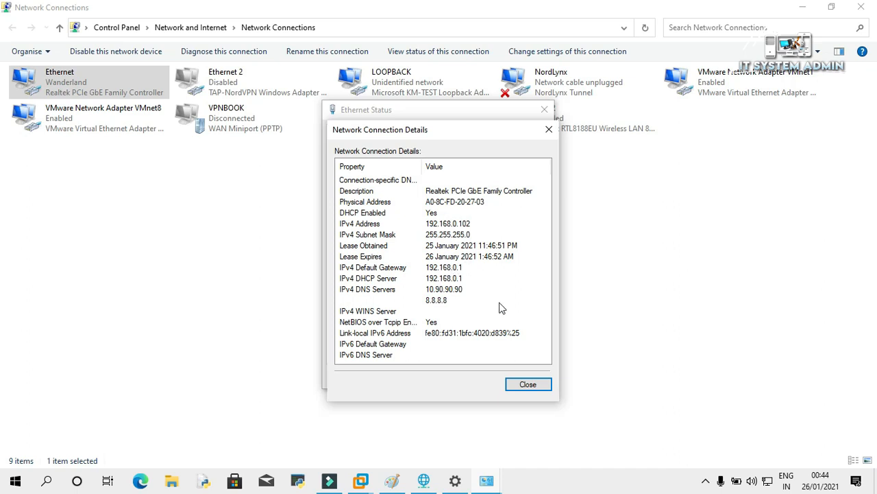
# Close the Network Connection Details, Ethernet Status and Network Connections windows.
pyautogui.click(529, 385)
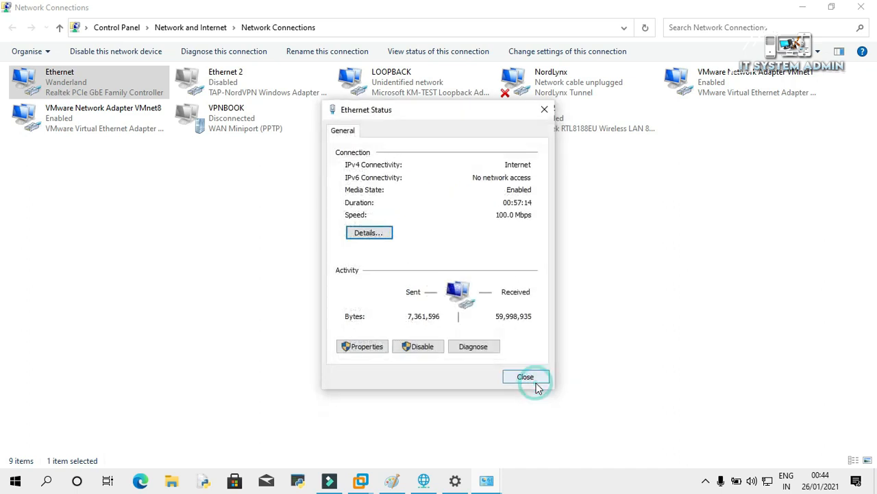
pyautogui.click(532, 379)
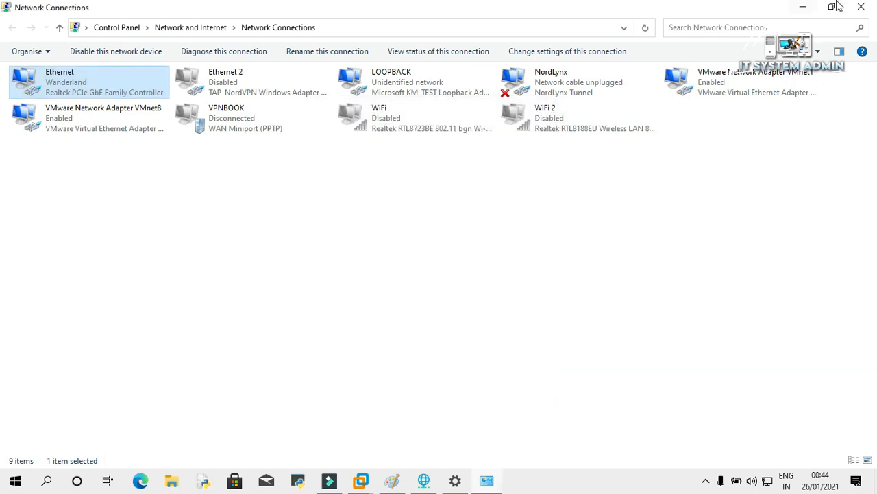
pyautogui.click(861, 7)
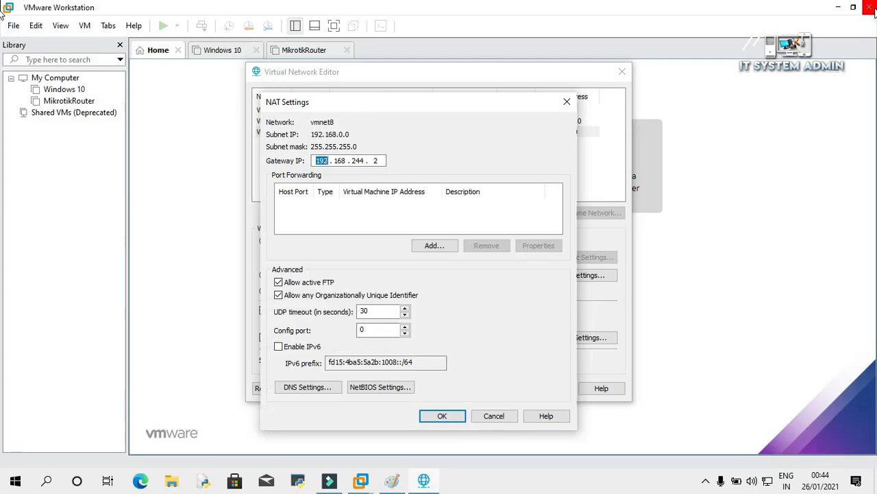
# Review the VMnet8 NAT gateway, close NAT Settings unchanged and apply the network settings.
pyautogui.click(366, 161)
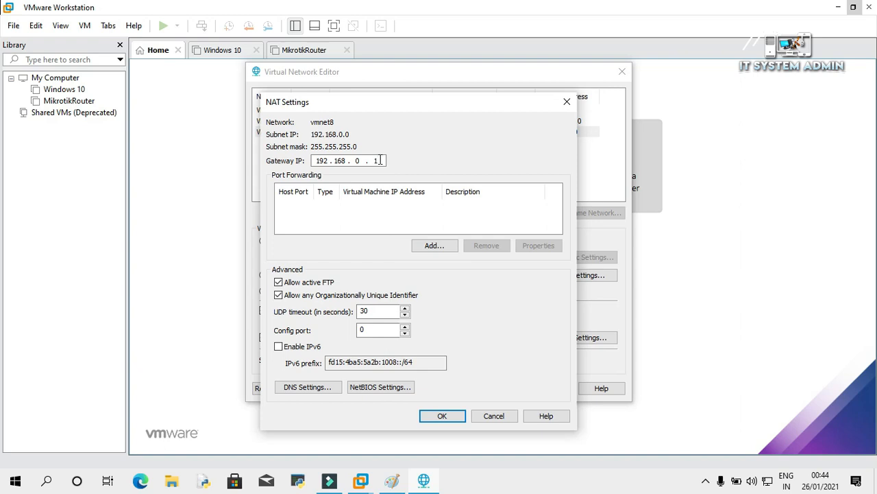
pyautogui.click(447, 417)
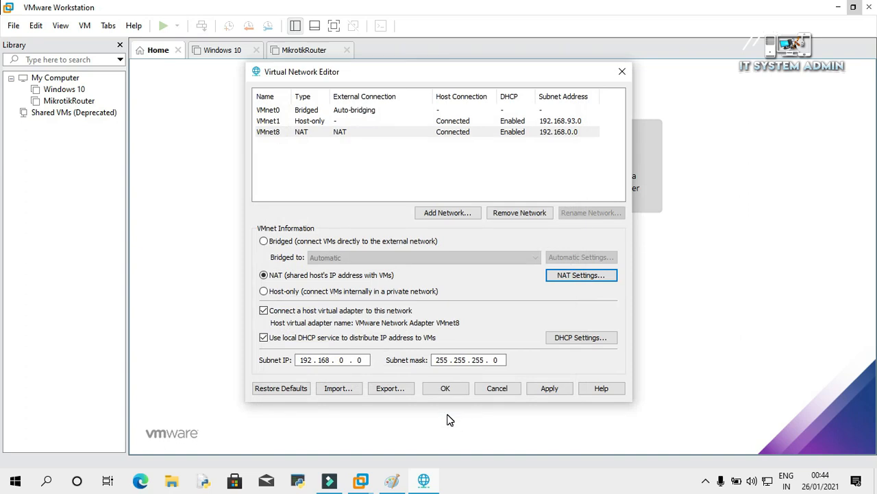
pyautogui.click(546, 389)
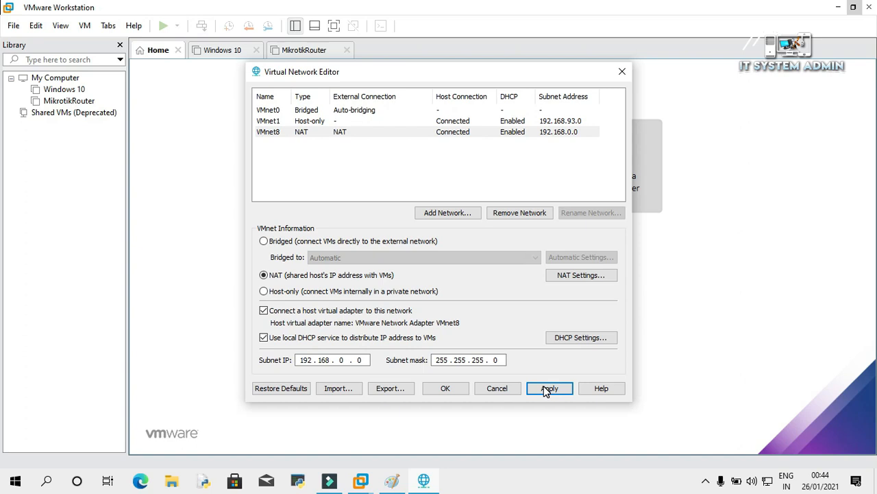
# Set the VMnet1 host-only subnet to 10.10.10.0, apply it and close the editor.
pyautogui.click(315, 121)
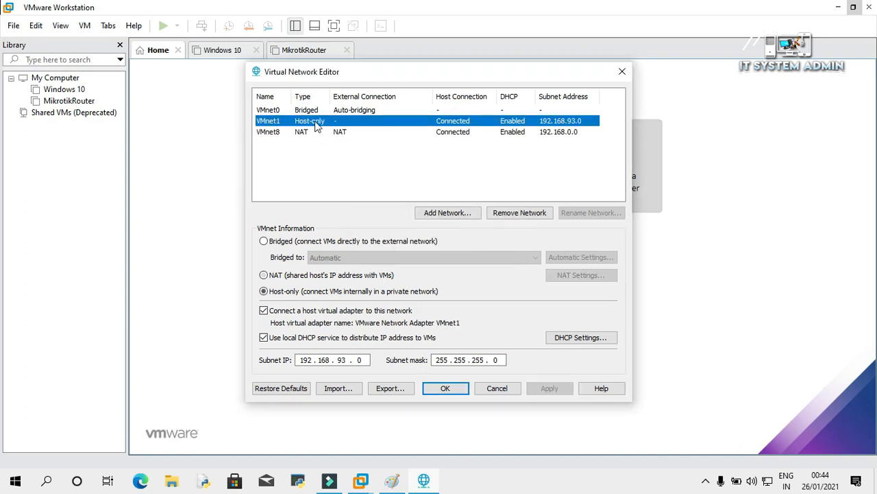
pyautogui.click(313, 362)
pyautogui.write('10 . 10 . ')
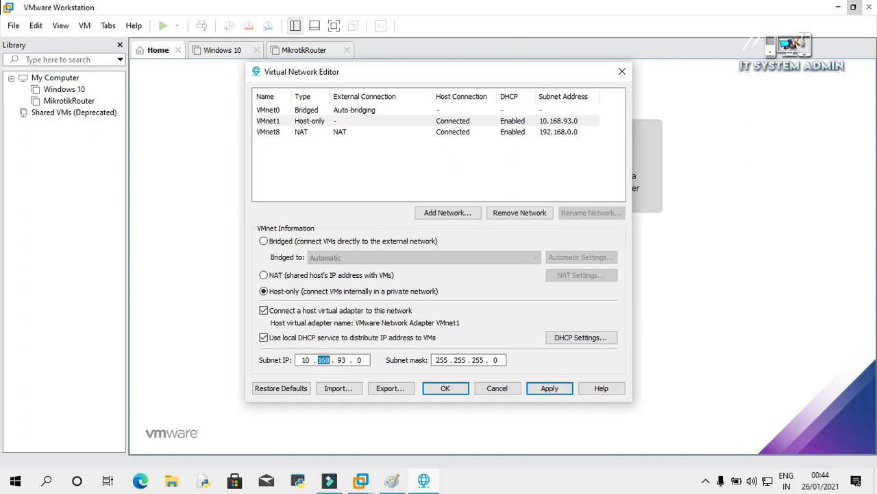
pyautogui.write('10')
pyautogui.click(542, 387)
pyautogui.click(542, 387)
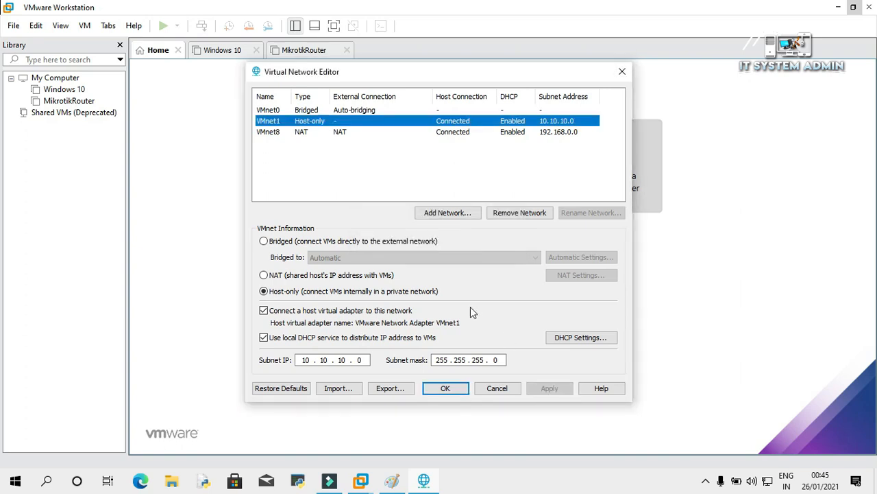
pyautogui.click(446, 388)
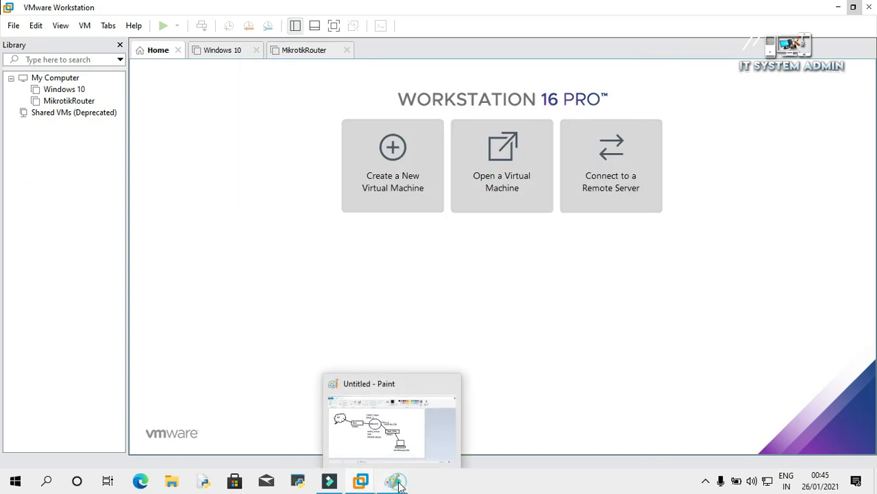
pyautogui.click(397, 480)
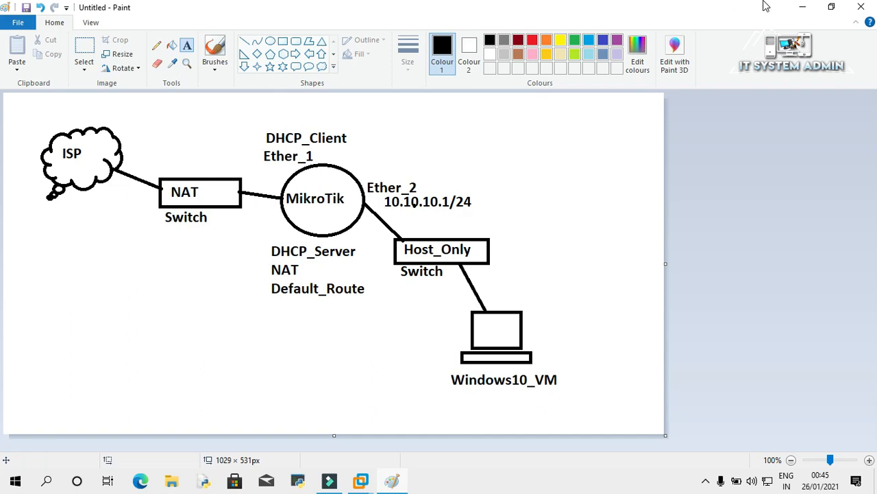
pyautogui.click(806, 6)
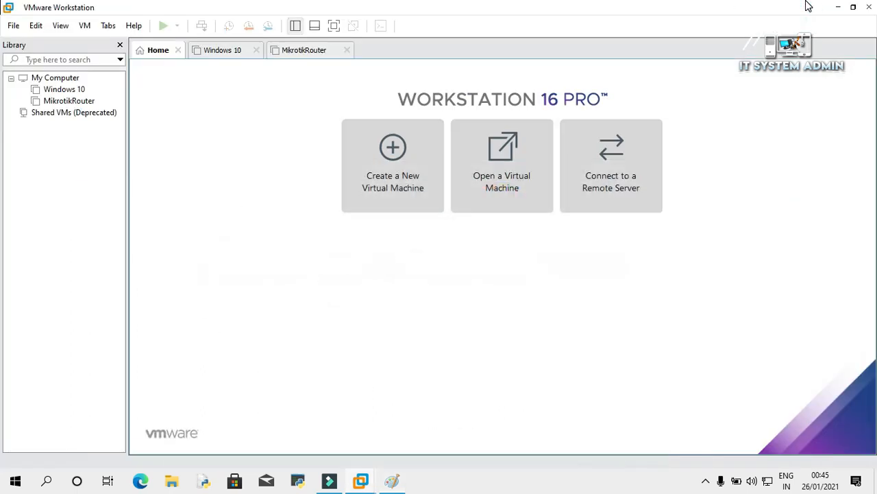
# Add a second network adapter (Network Adapter 2, NAT) to the MikrotikRouter VM's hardware.
pyautogui.rightClick(77, 103)
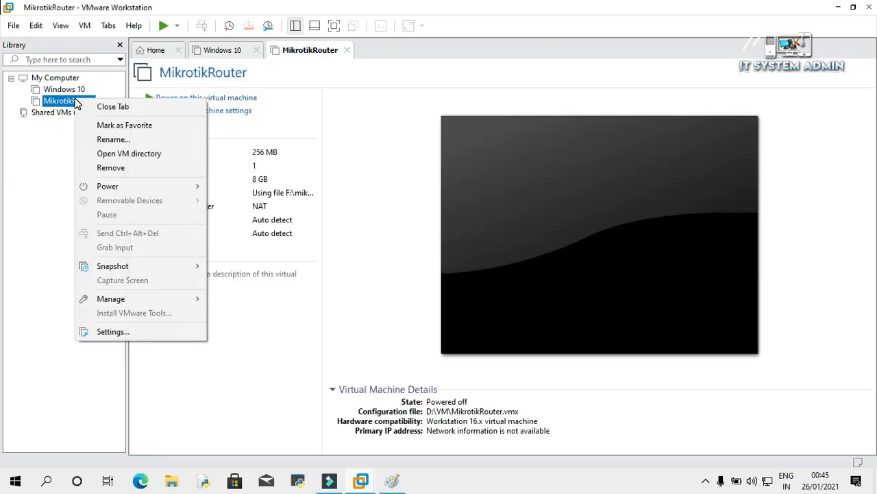
pyautogui.click(120, 332)
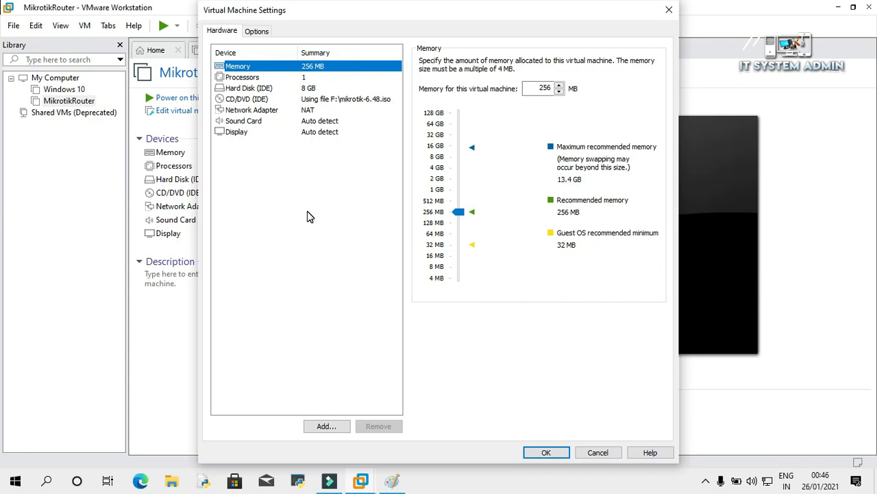
pyautogui.click(328, 427)
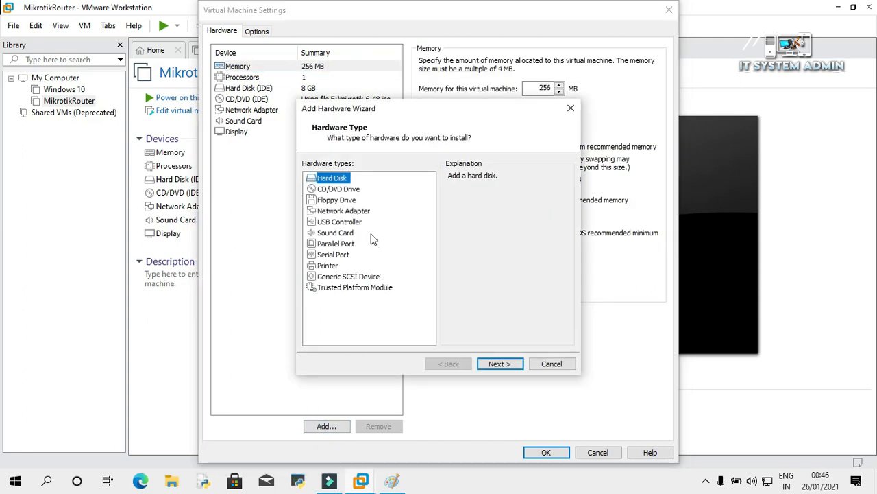
pyautogui.click(357, 211)
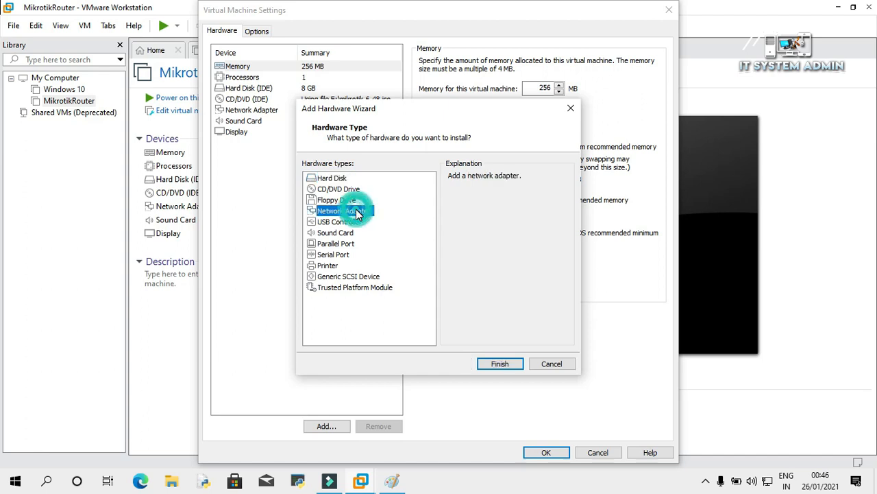
pyautogui.click(510, 364)
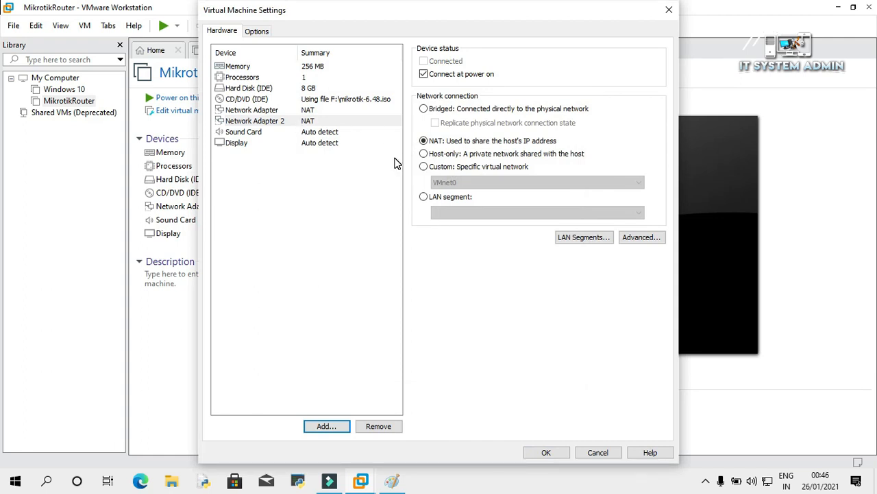
pyautogui.click(278, 111)
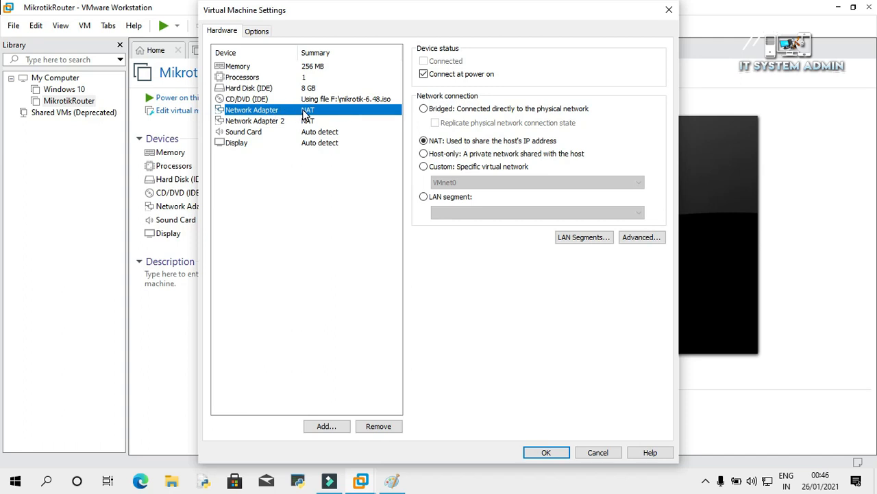
pyautogui.click(391, 480)
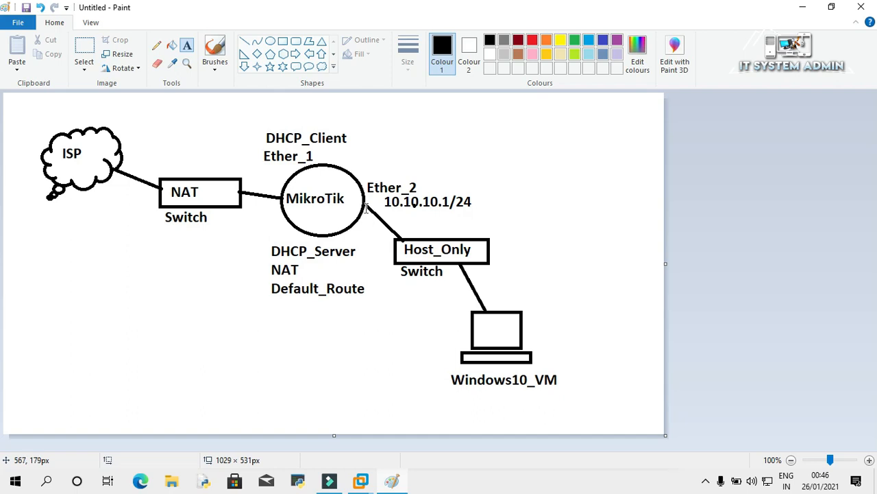
pyautogui.moveTo(362, 480)
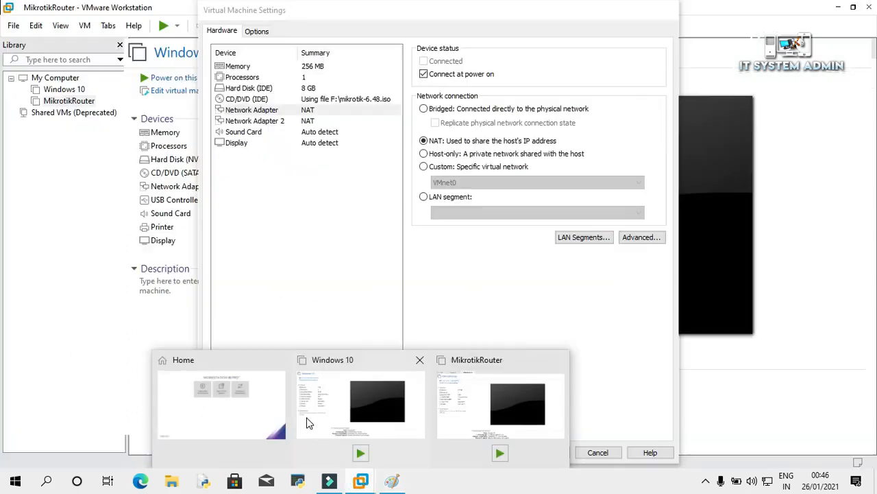
pyautogui.click(306, 423)
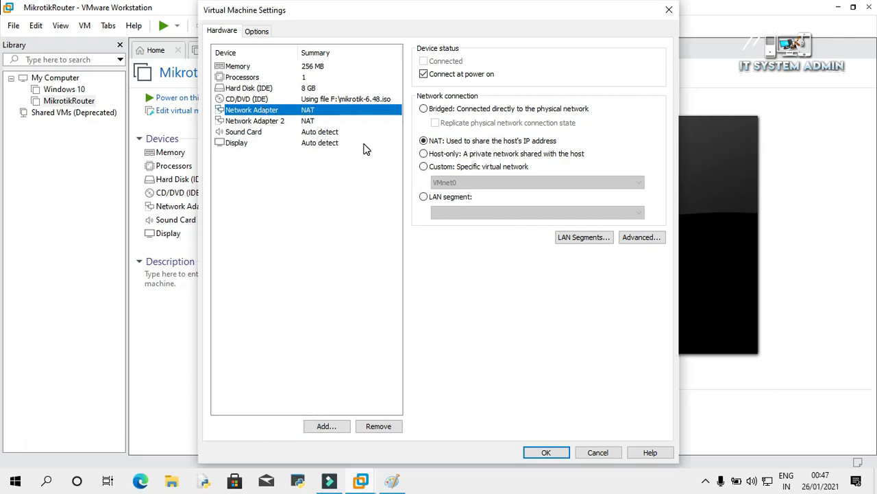
# Connect MikrotikRouter's first network adapter to Custom VMnet8 (NAT).
pyautogui.click(424, 167)
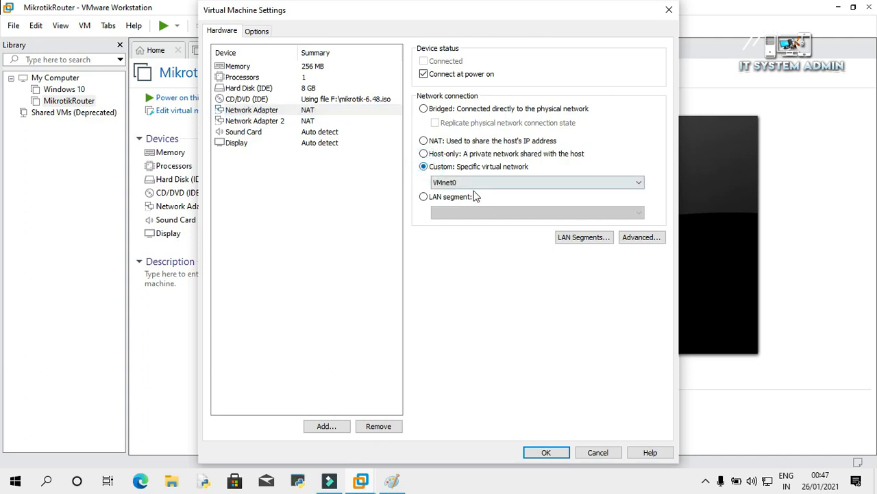
pyautogui.click(476, 184)
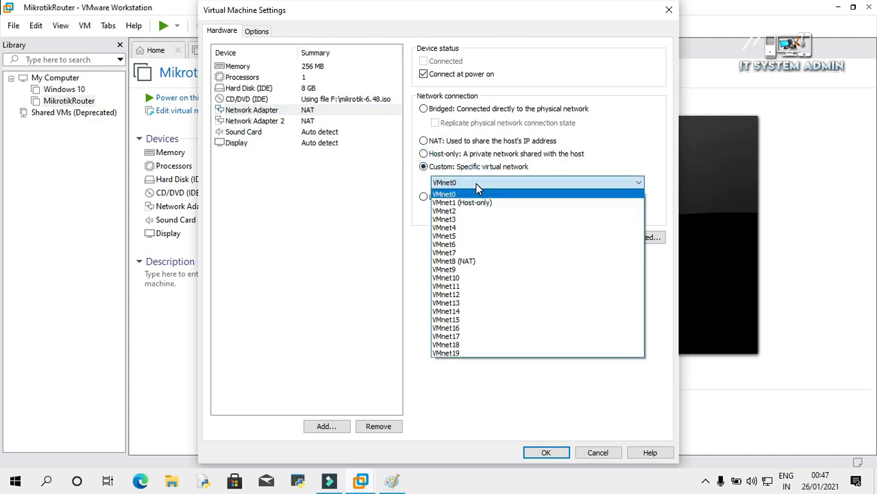
pyautogui.click(461, 261)
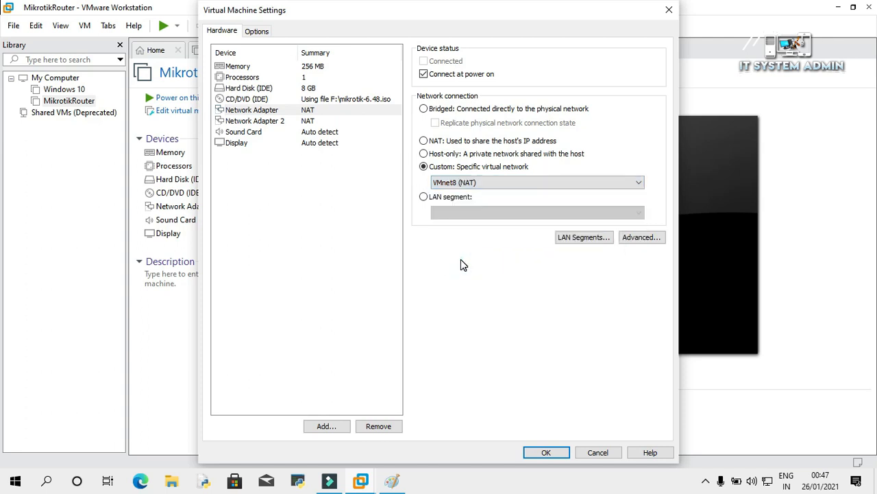
# Connect Network Adapter 2 to Custom VMnet1 (Host-only) and save the router's settings.
pyautogui.click(271, 127)
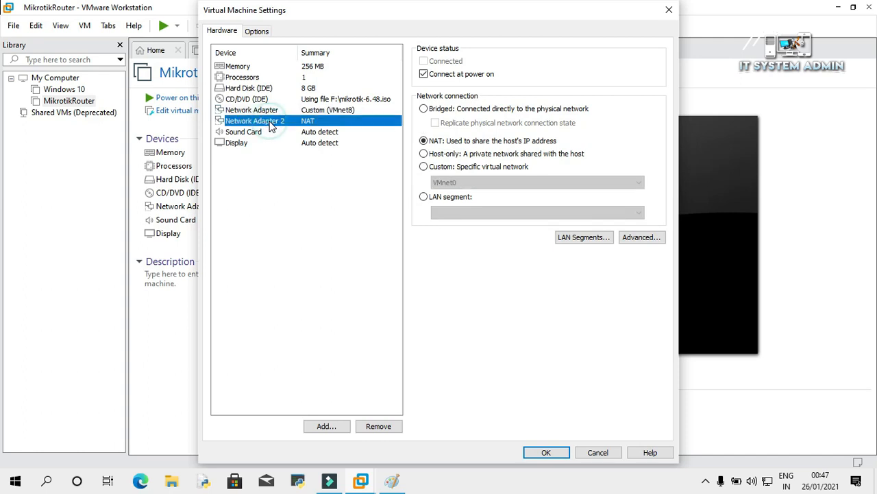
pyautogui.click(424, 168)
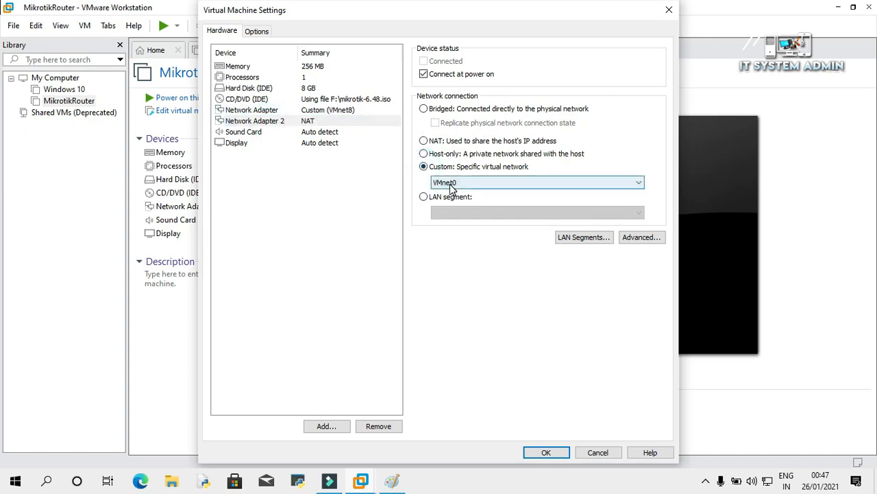
pyautogui.click(476, 182)
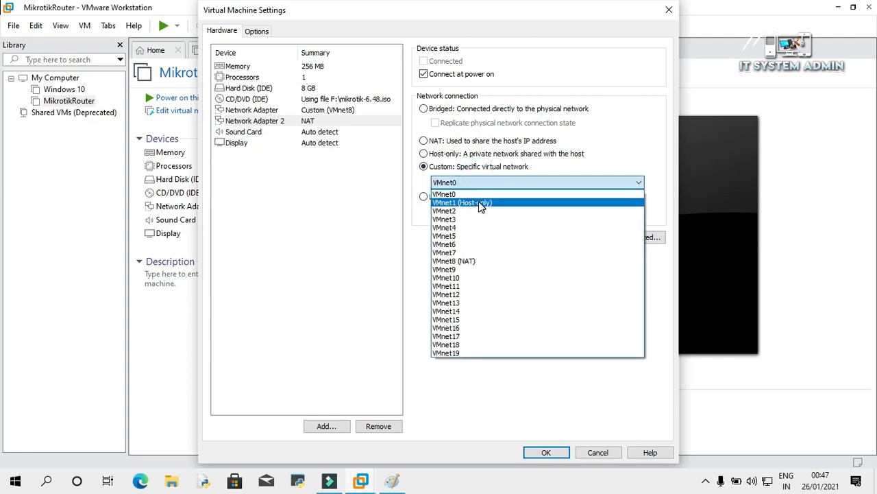
pyautogui.click(480, 203)
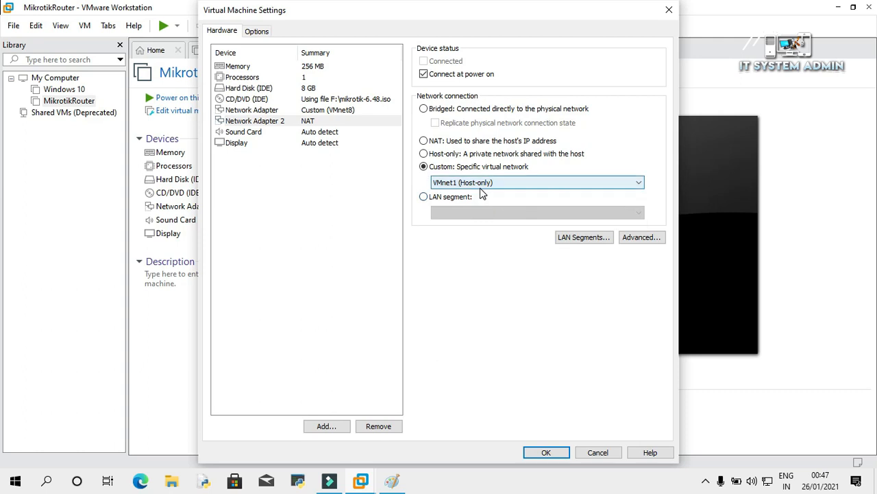
pyautogui.click(546, 452)
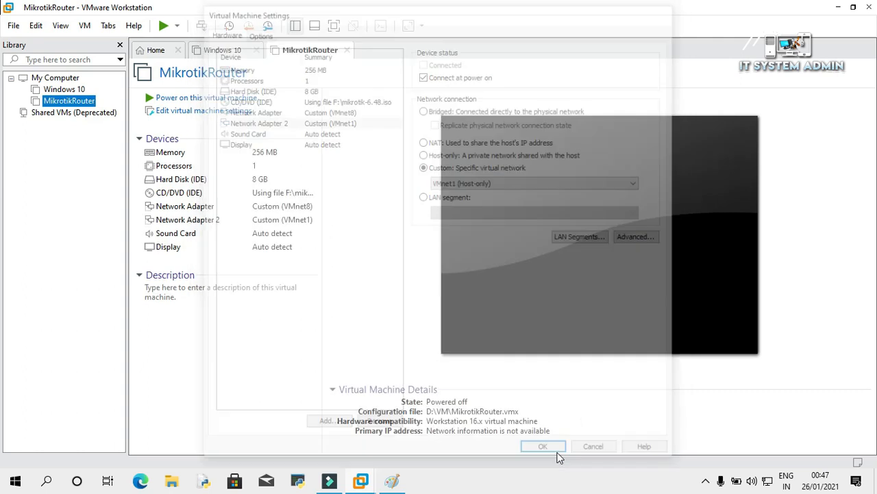
# Switch the Windows 10 VM's network adapter to Custom VMnet1 (Host-only) and save.
pyautogui.rightClick(67, 91)
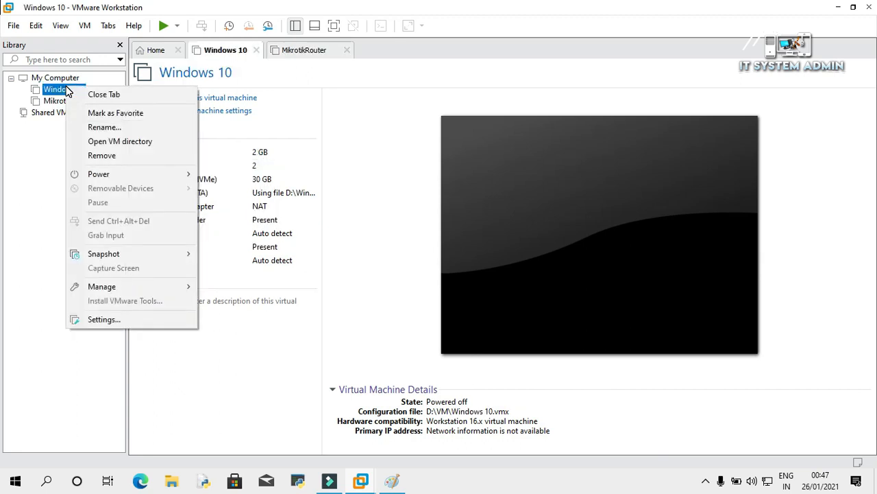
pyautogui.click(127, 320)
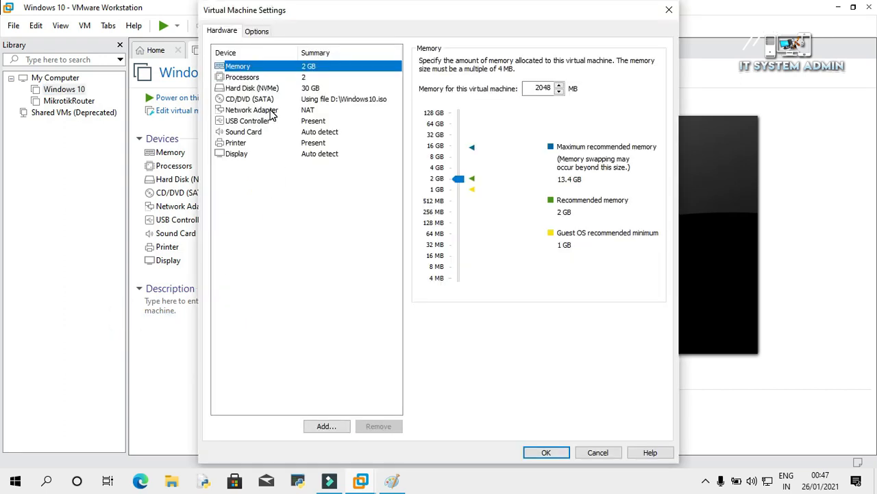
pyautogui.click(272, 114)
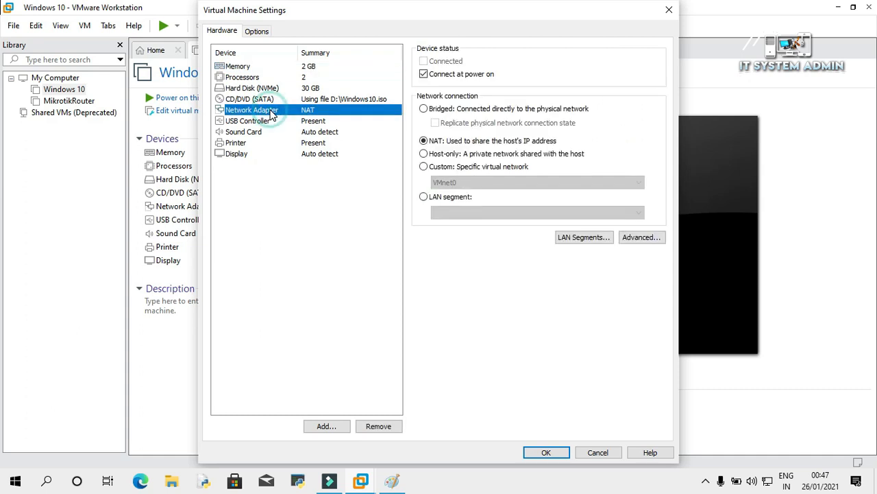
pyautogui.click(424, 166)
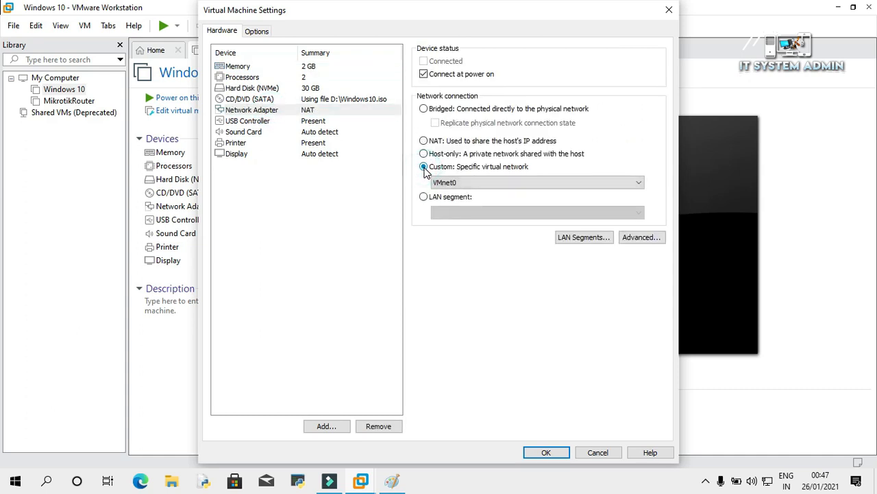
pyautogui.click(469, 184)
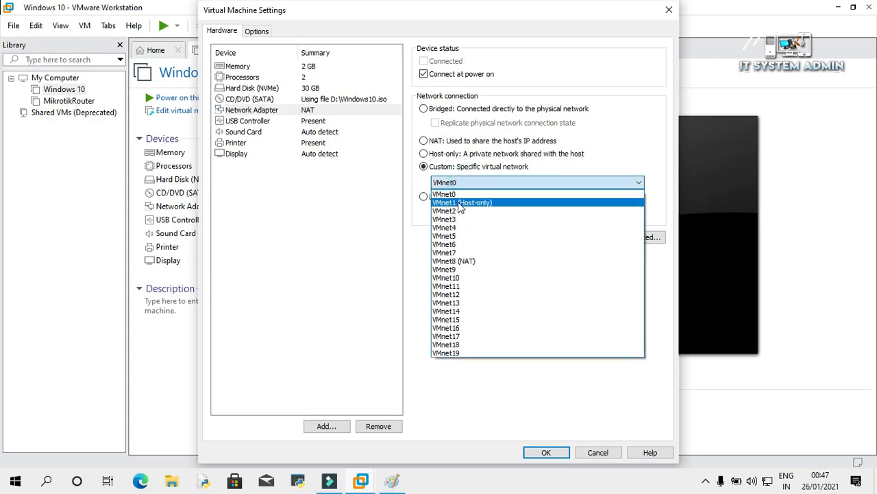
pyautogui.click(481, 203)
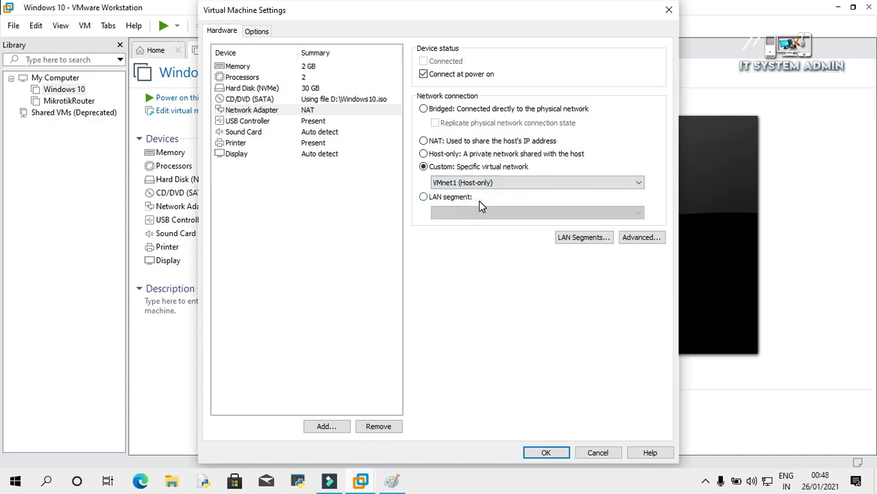
pyautogui.click(546, 454)
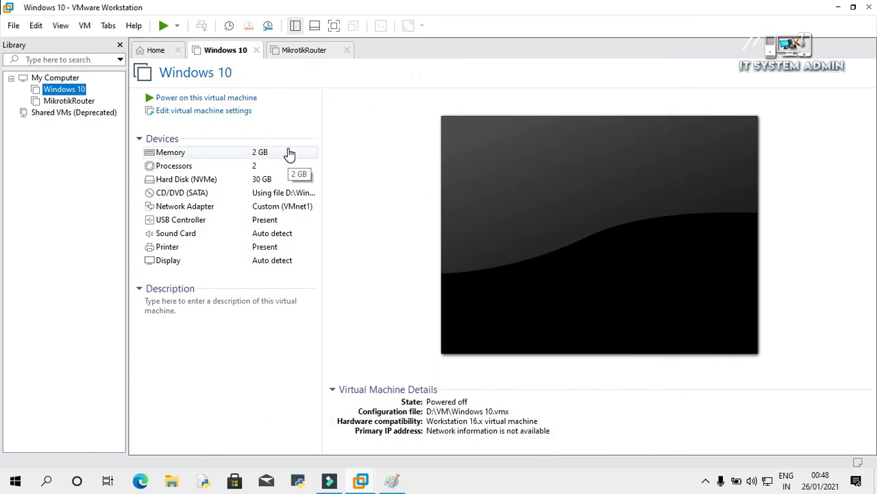
# Power on the Windows 10 and MikrotikRouter virtual machines.
pyautogui.click(211, 99)
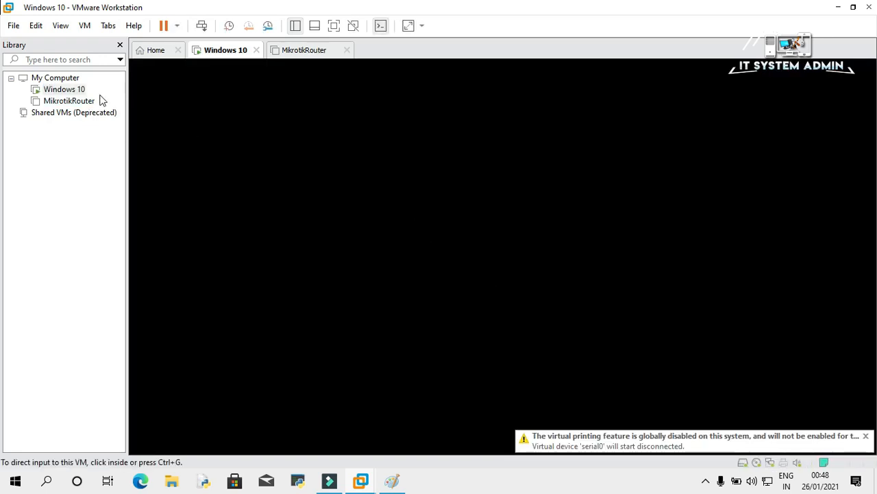
pyautogui.click(65, 102)
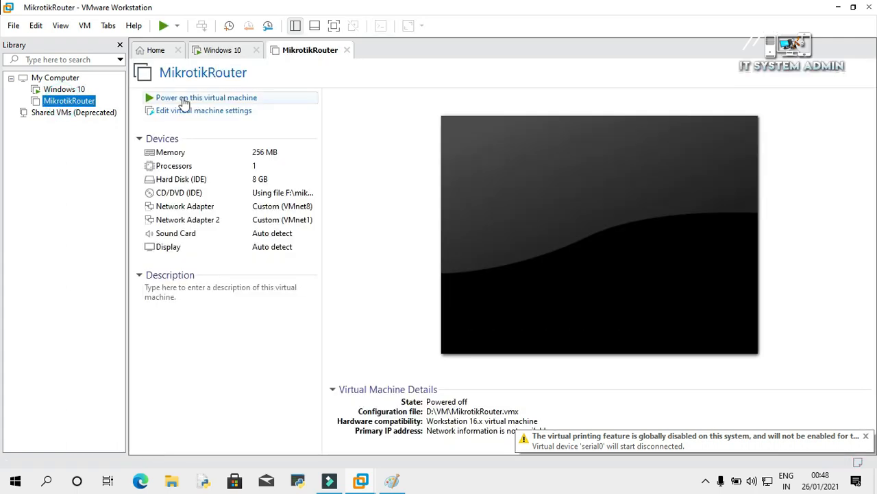
pyautogui.click(183, 103)
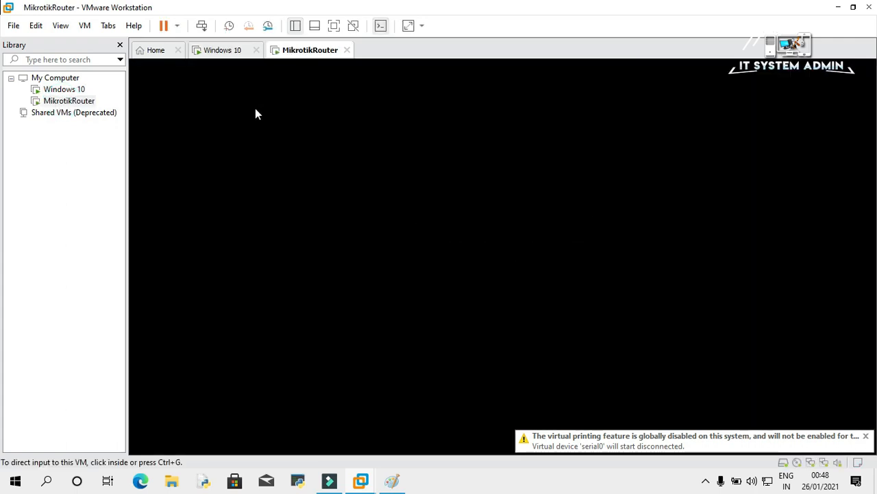
# Log in at the MikroTik console to reach the RouterOS 6.48 prompt, then release input to the host.
pyautogui.click(257, 114)
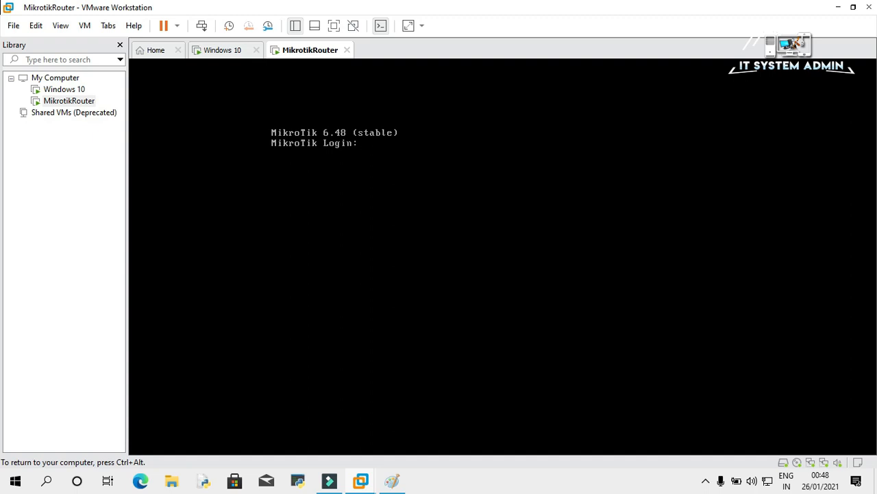
pyautogui.write('admin')
pyautogui.press('Return')
pyautogui.press('Return')
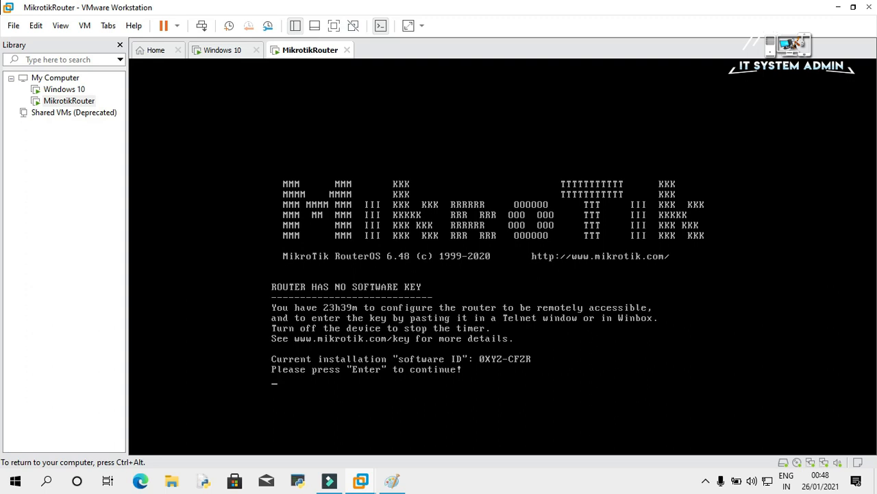
pyautogui.press('Return')
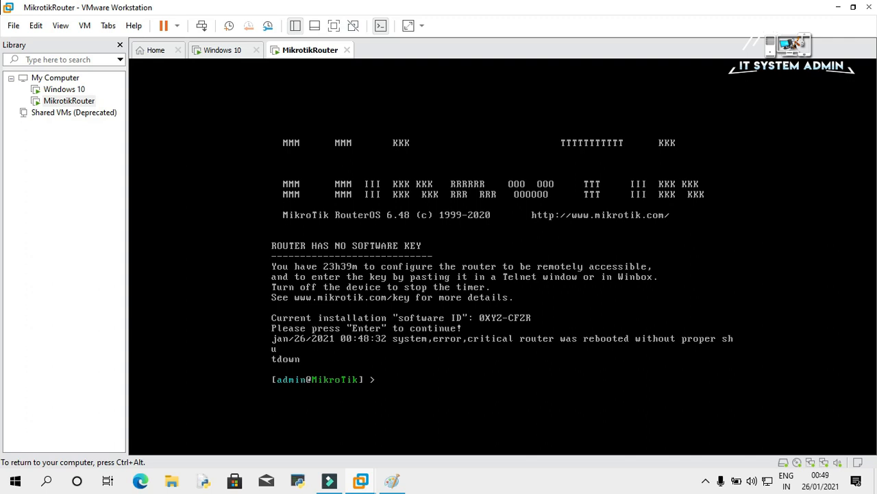
pyautogui.hotkey('ctrl', 'alt')
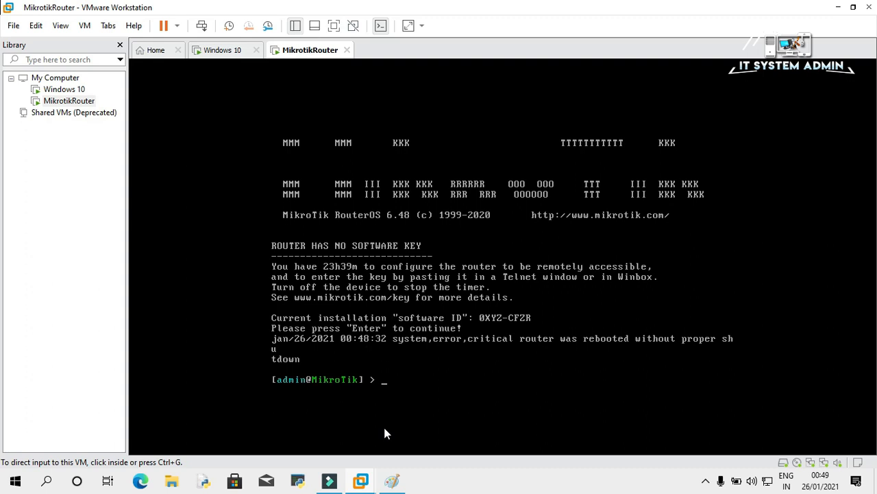
pyautogui.click(393, 482)
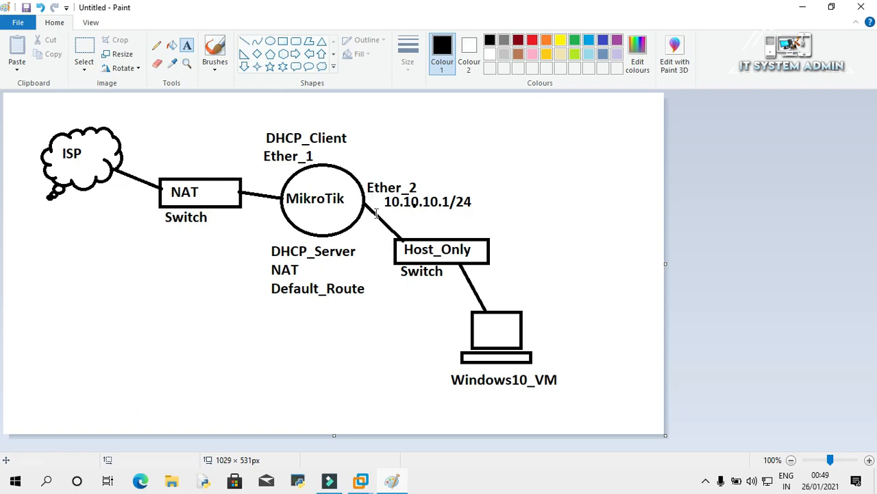
# Return from the Paint diagram to the MikroTik router console.
pyautogui.click(813, 8)
# Run 'ip address add address=10.10.10.1/24 interface=ether2' in the MikroTik console.
pyautogui.hotkey('ctrl', 'g')
pyautogui.write('ip')
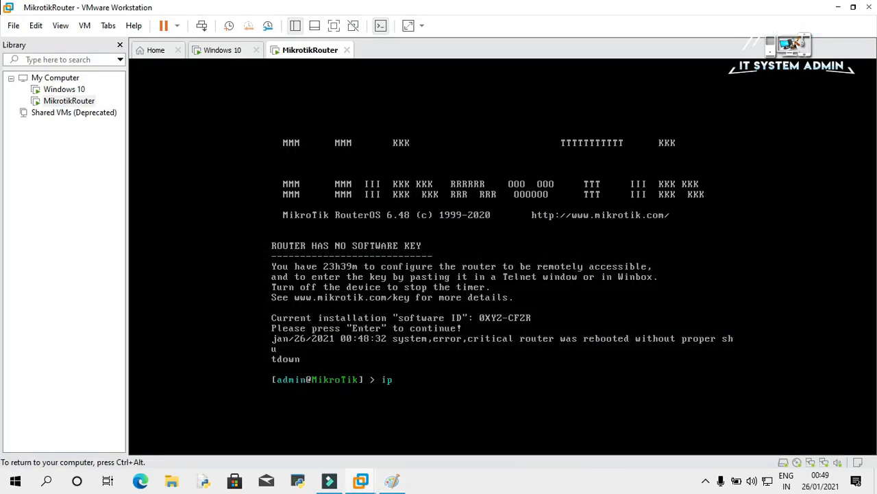
pyautogui.write(' address add a')
pyautogui.press('Tab')
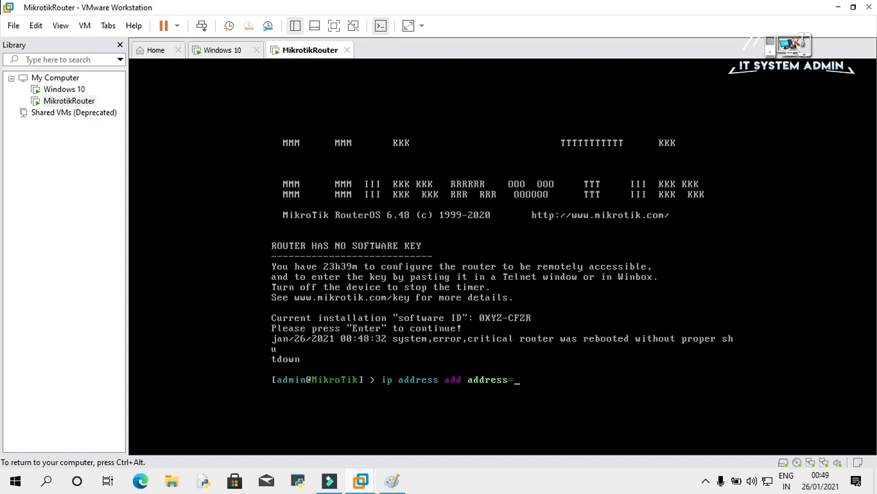
pyautogui.write('10.10.10.1/24')
pyautogui.write('int')
pyautogui.press('Tab')
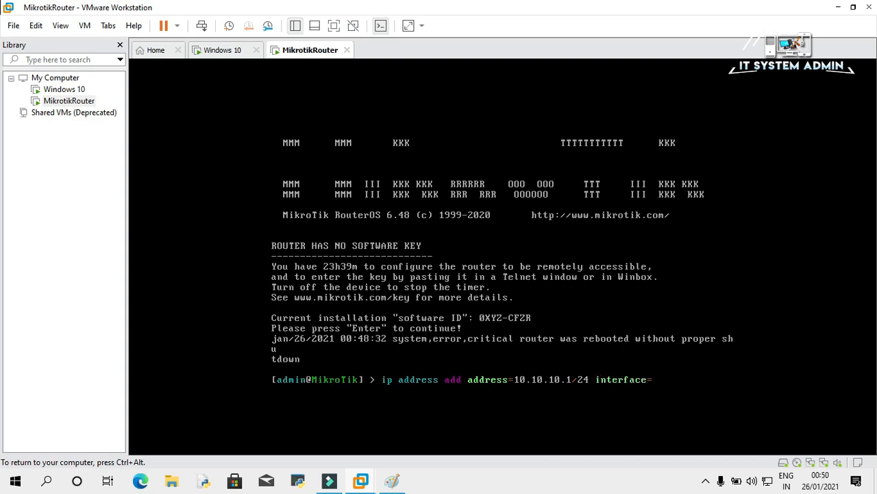
pyautogui.write('ether2')
pyautogui.press('Return')
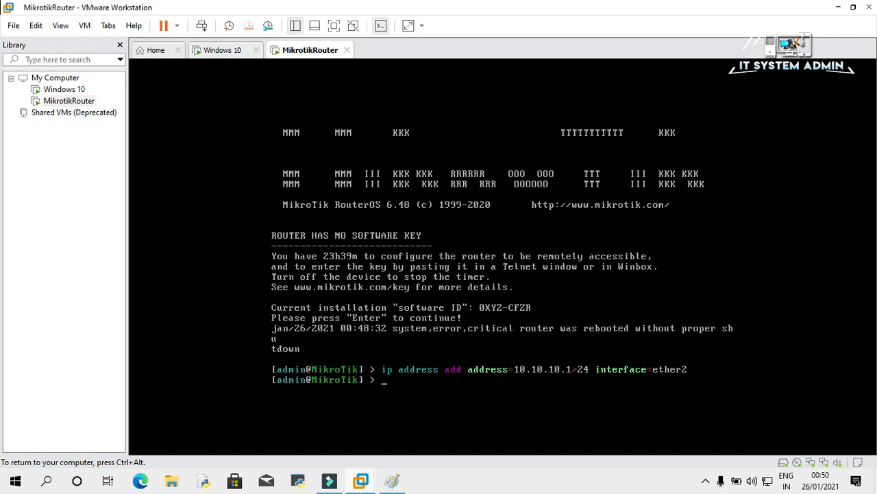
pyautogui.hotkey('ctrl', 'alt')
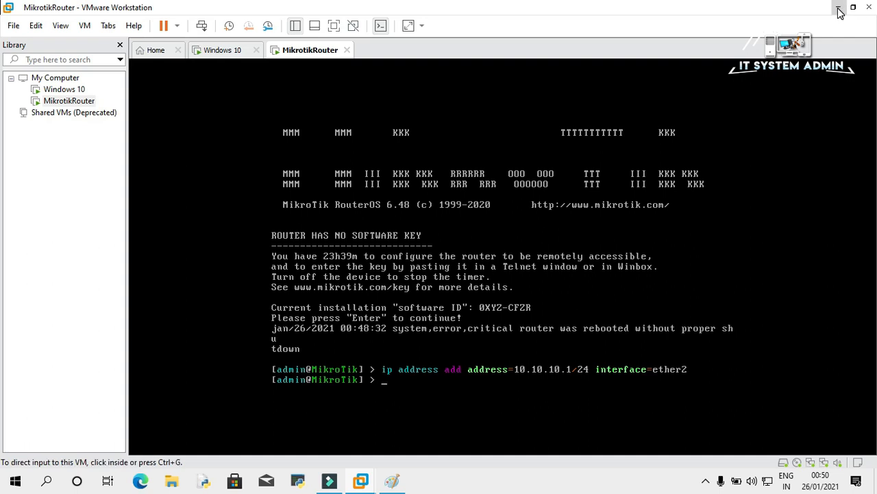
# Run winbox64 as administrator from the desktop and allow it through the Windows firewall.
pyautogui.click(837, 6)
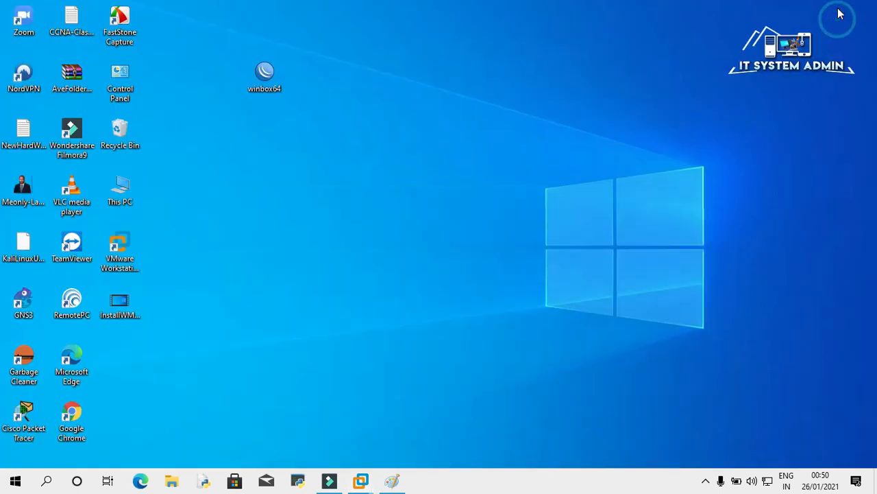
pyautogui.rightClick(263, 81)
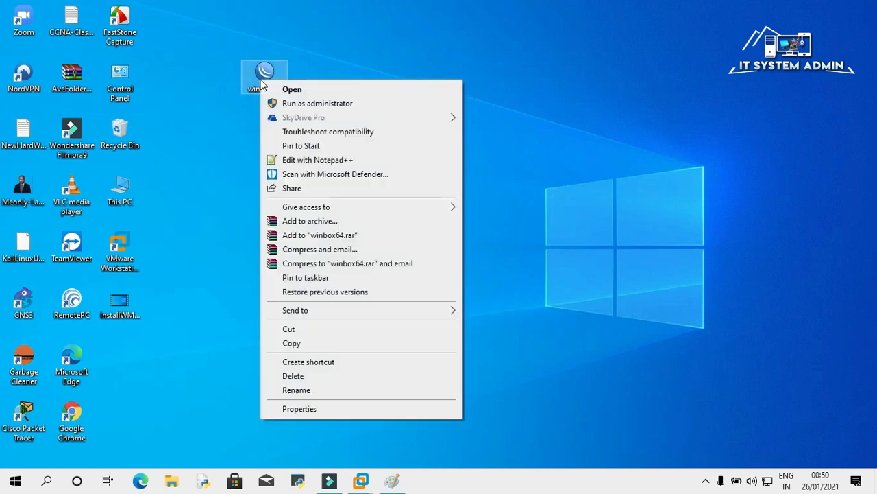
pyautogui.click(321, 104)
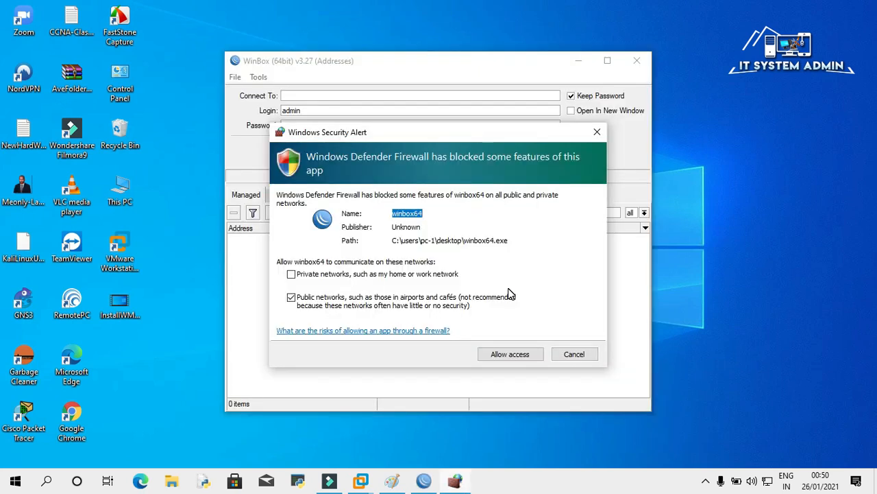
pyautogui.click(510, 357)
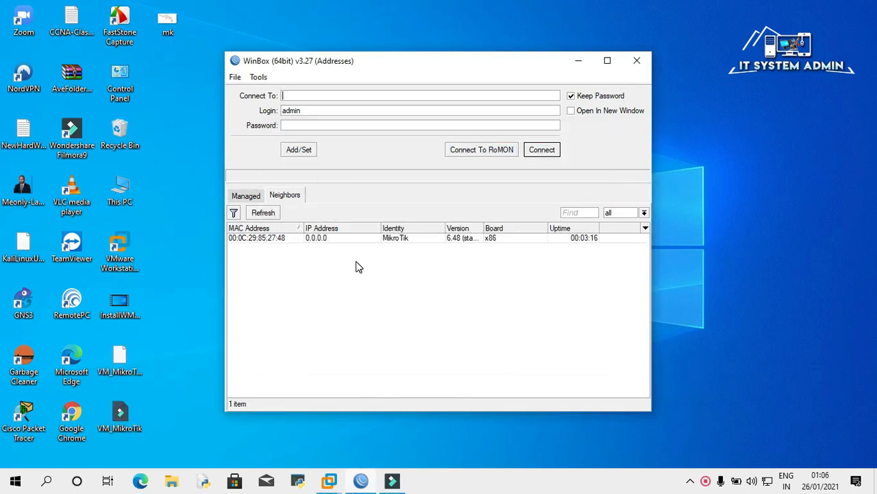
# Connect to the discovered MikroTik neighbor, dismiss the welcome message and maximise the session window.
pyautogui.doubleClick(272, 238)
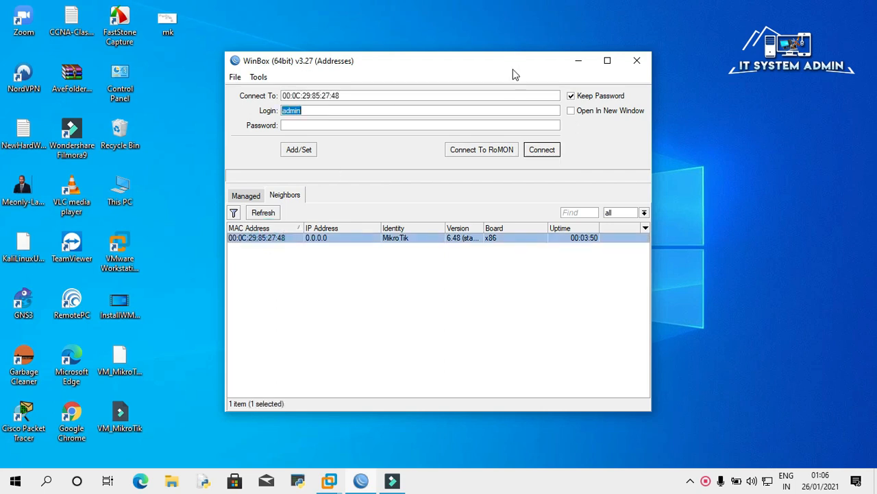
pyautogui.click(542, 150)
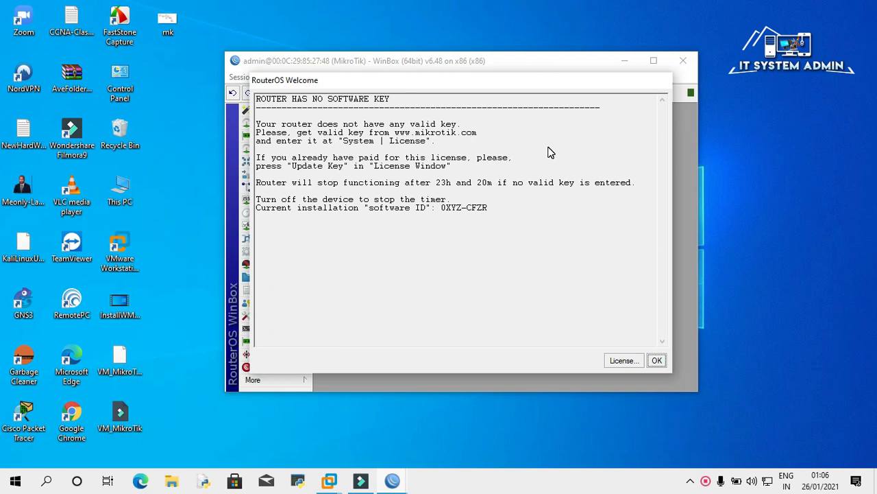
pyautogui.click(658, 361)
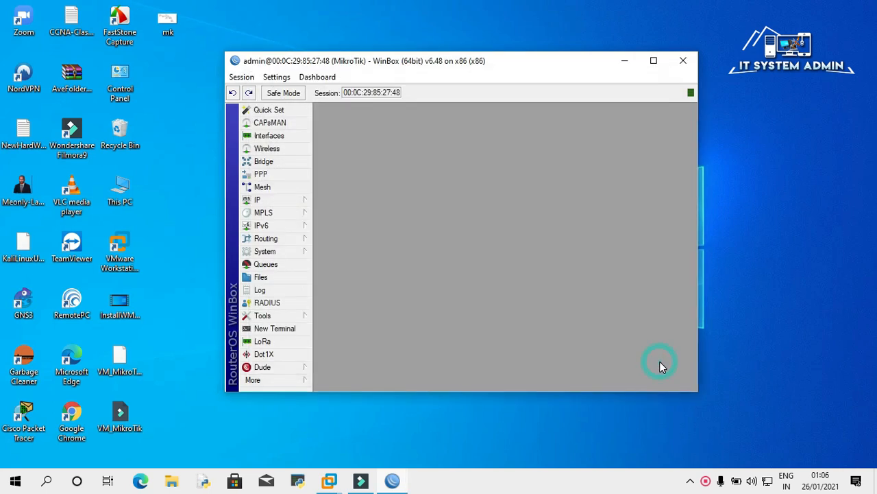
pyautogui.click(656, 60)
# Open IP > Addresses to see 10.10.10.1/24 on ether2.
pyautogui.click(55, 145)
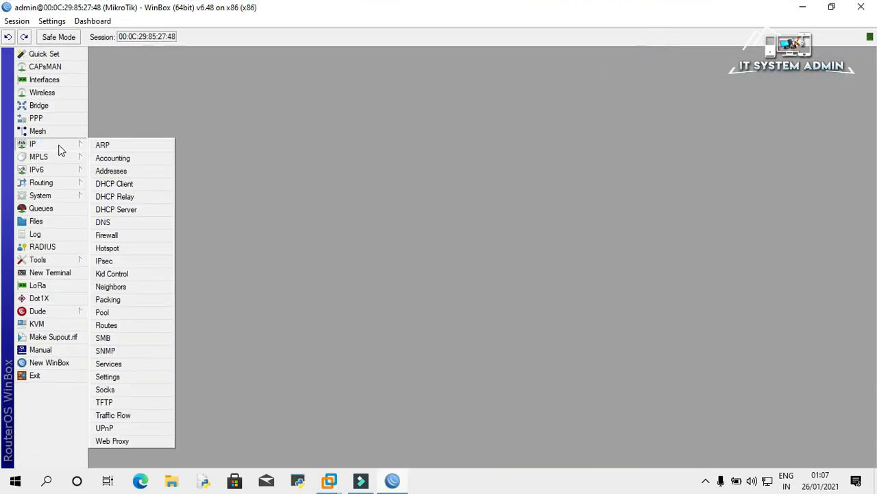
pyautogui.click(102, 172)
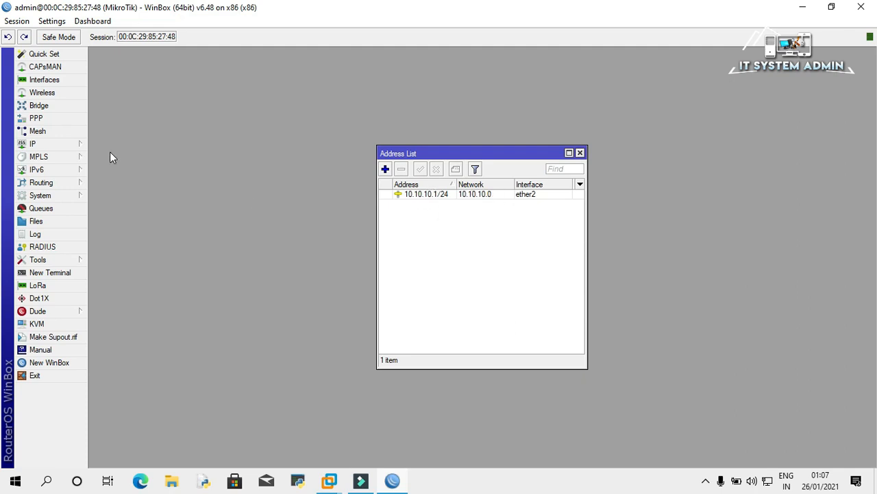
pyautogui.click(51, 143)
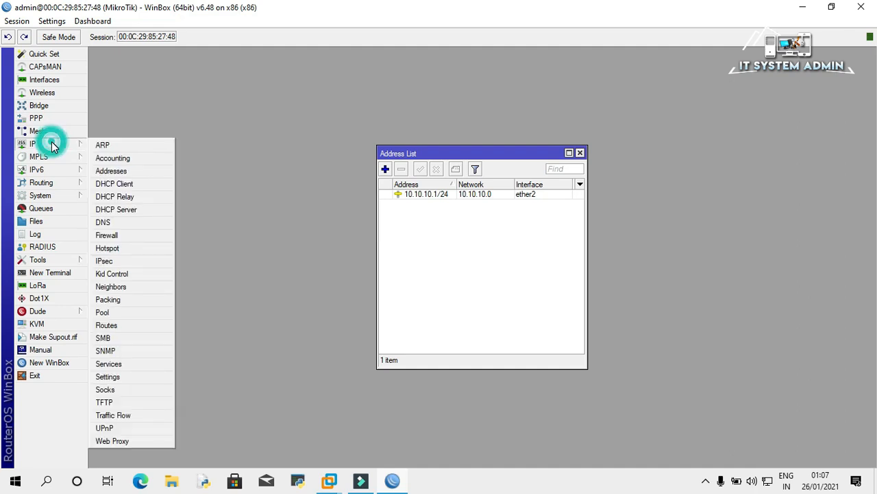
# Add and enable an ether1 DHCP client, which obtains the dynamic 192.168.0.128 address.
pyautogui.click(118, 185)
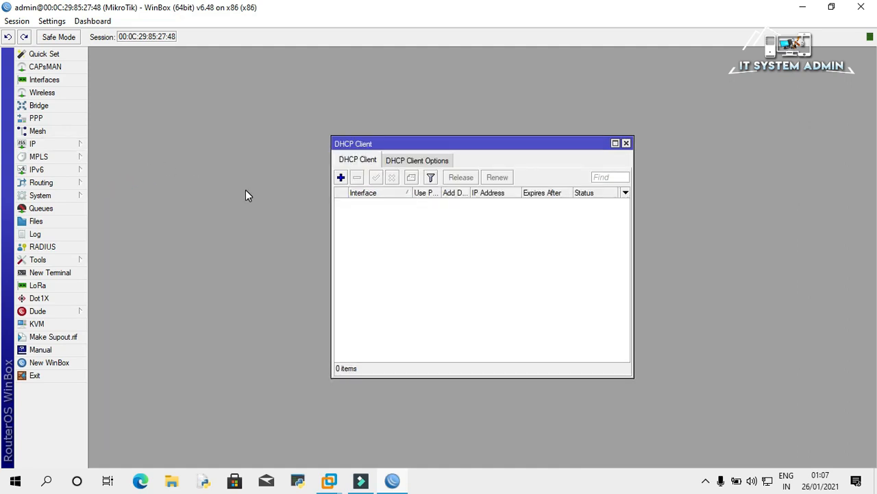
pyautogui.click(341, 178)
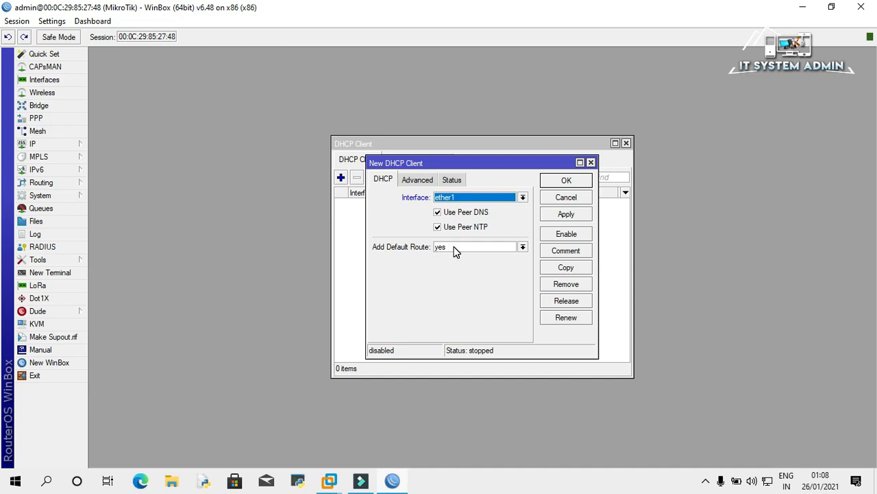
pyautogui.click(571, 215)
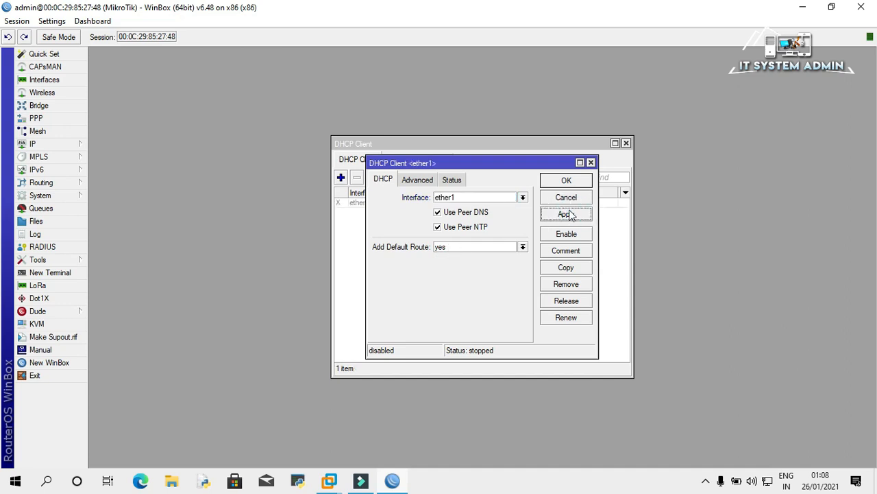
pyautogui.click(568, 181)
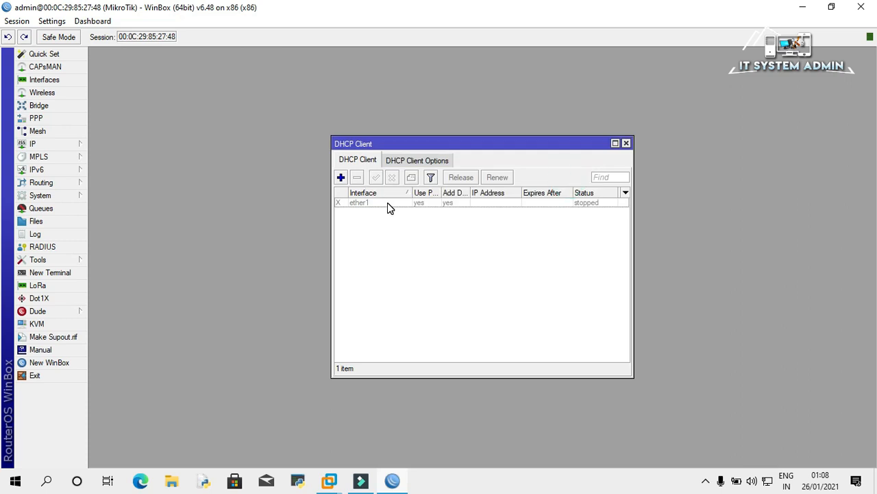
pyautogui.click(385, 205)
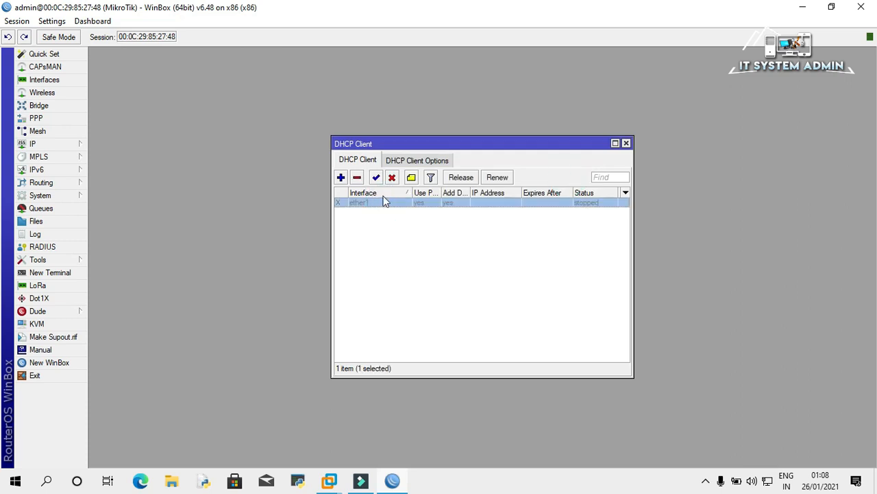
pyautogui.click(377, 178)
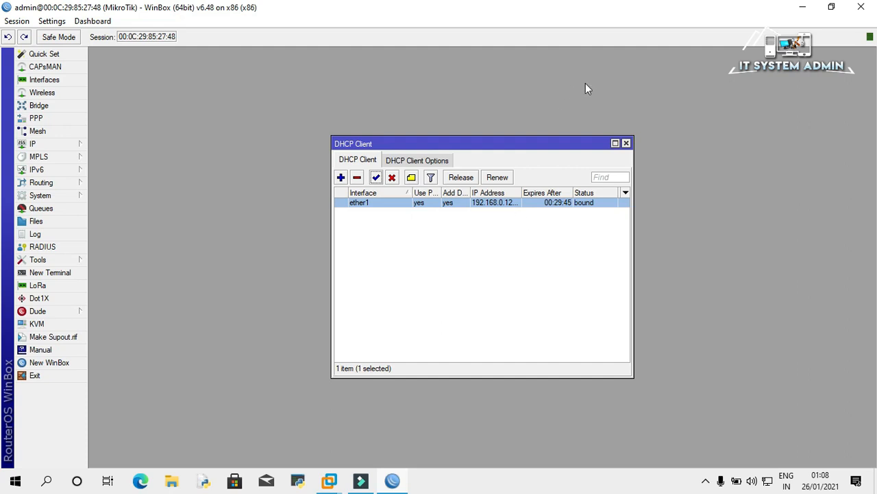
pyautogui.click(626, 143)
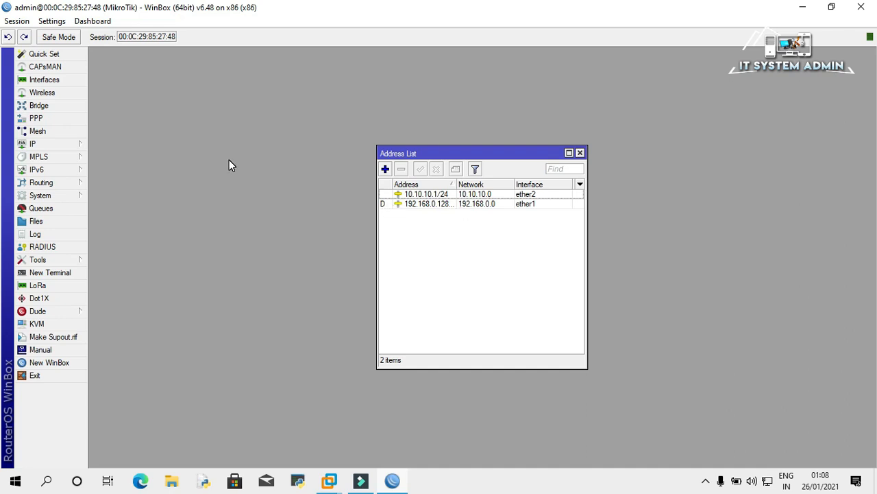
# Expand the IP section in WinBox's left-hand menu.
pyautogui.click(63, 144)
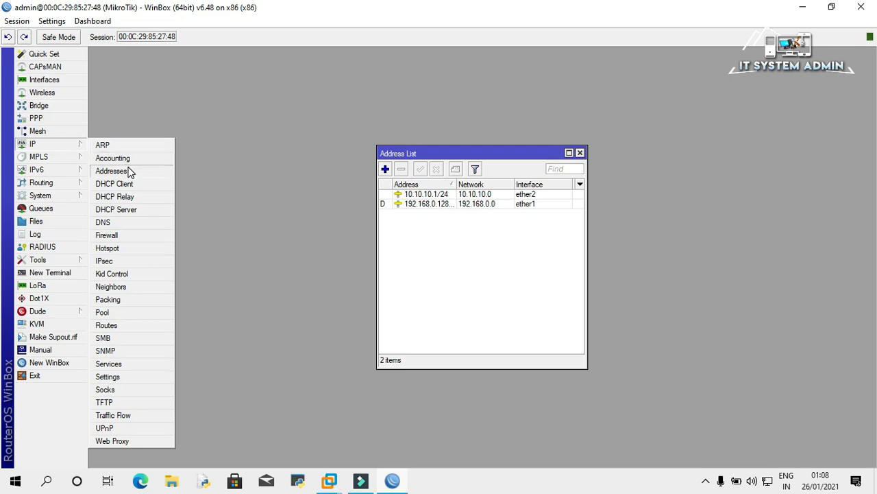
# Run DHCP Setup on ether2 with space 10.10.10.0/24, gateway 10.10.10.1, pool 10.10.10.2-10.10.10.254.
pyautogui.click(130, 209)
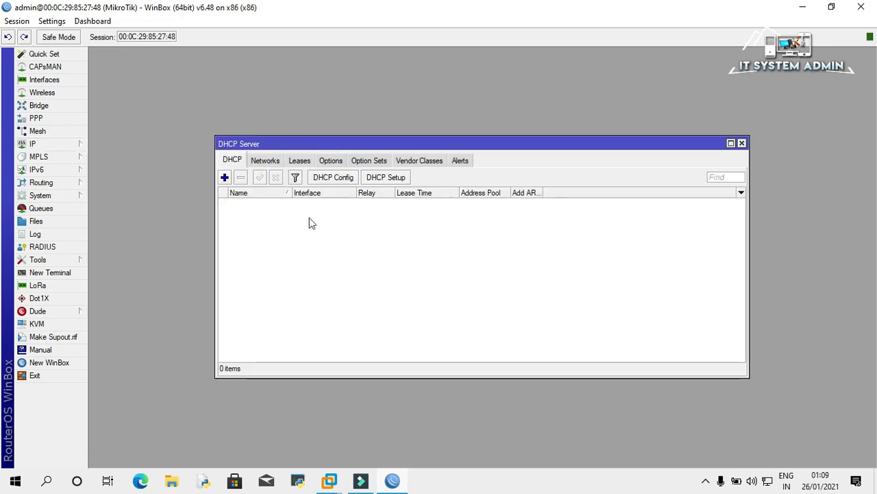
pyautogui.click(374, 181)
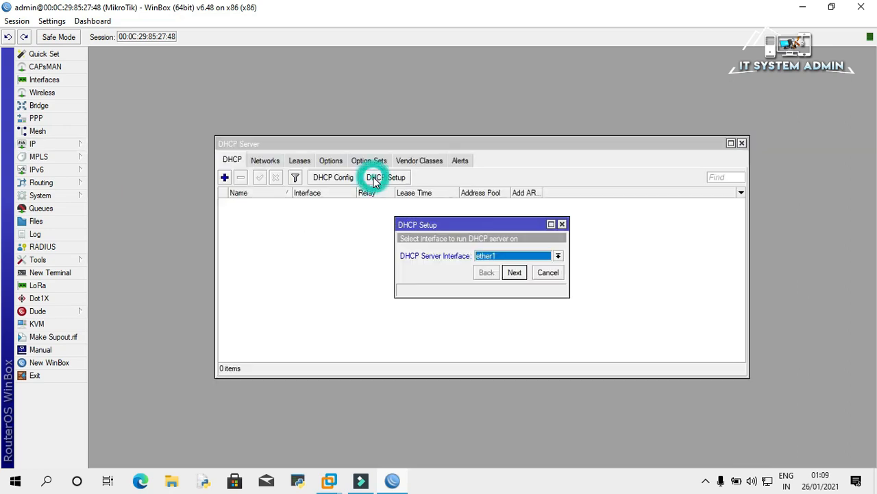
pyautogui.click(558, 255)
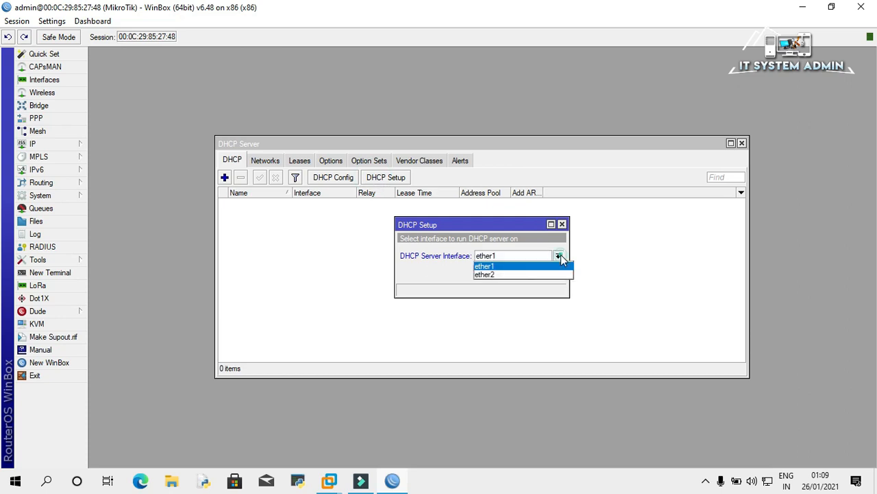
pyautogui.click(506, 275)
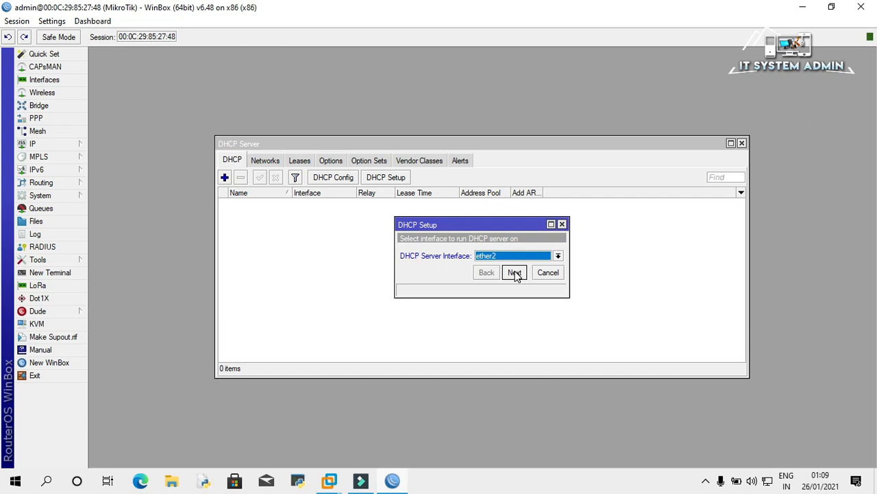
pyautogui.click(515, 273)
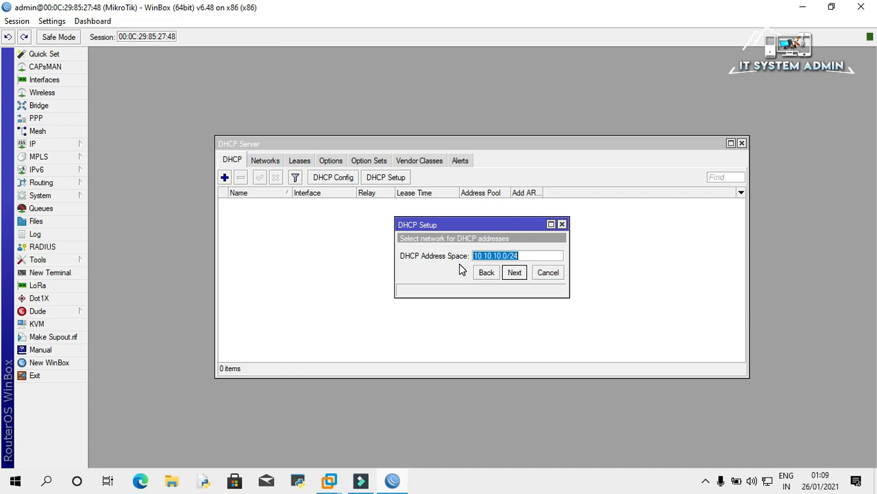
pyautogui.click(514, 273)
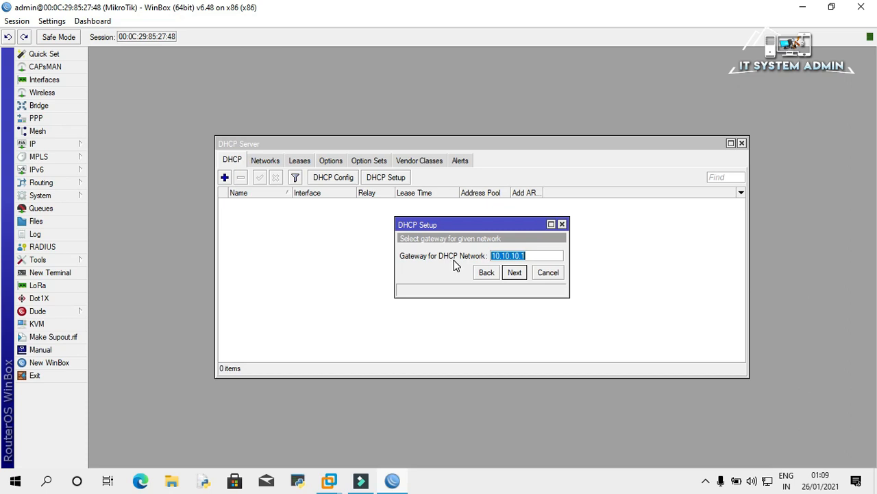
pyautogui.click(516, 272)
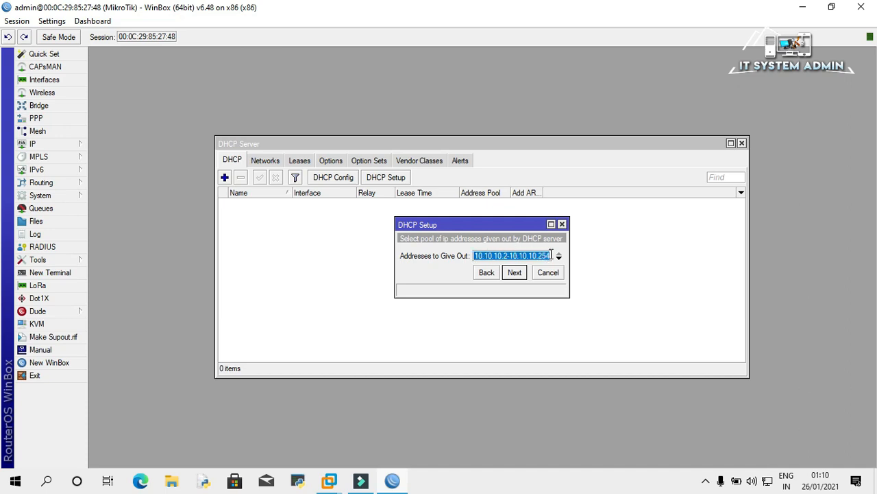
pyautogui.click(516, 273)
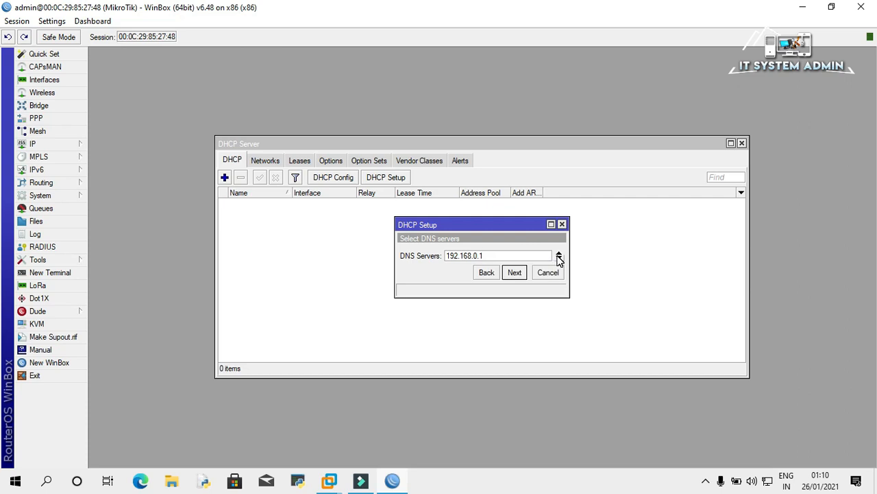
# Add DNS server 8.8.8.8, keep the 00:10:00 lease time, and finish the setup.
pyautogui.click(558, 258)
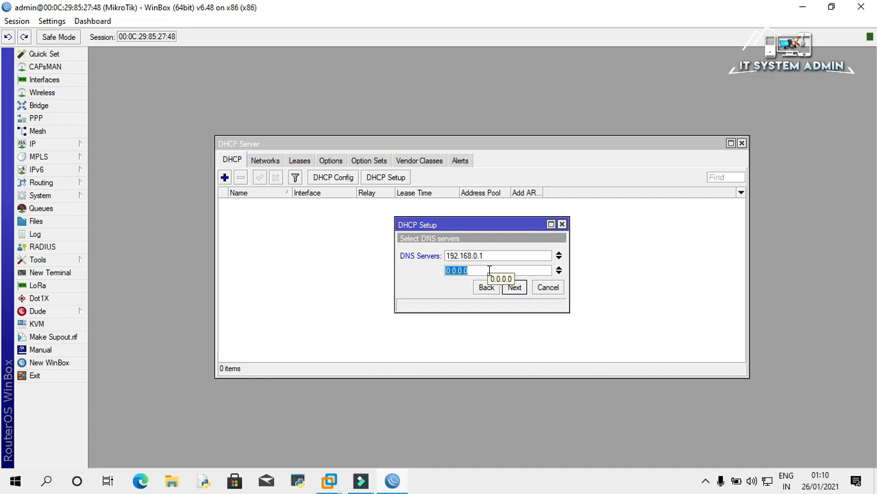
pyautogui.write('8.8.8.8')
pyautogui.click(514, 287)
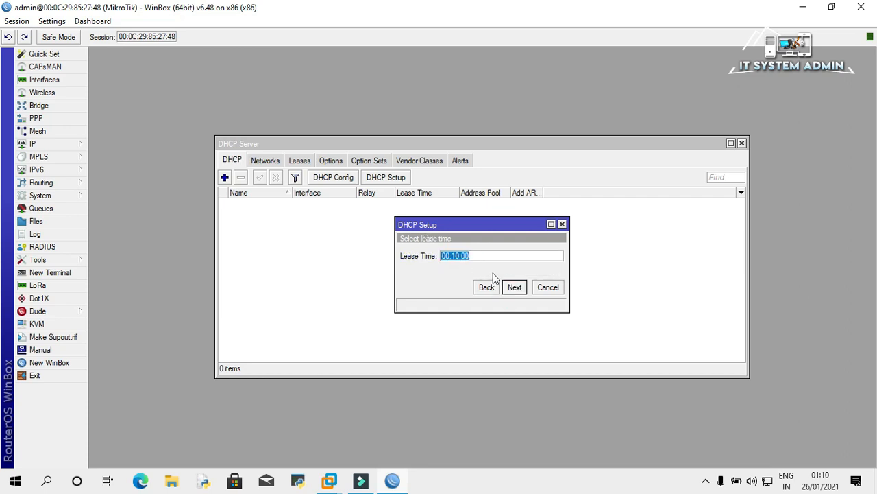
pyautogui.click(519, 289)
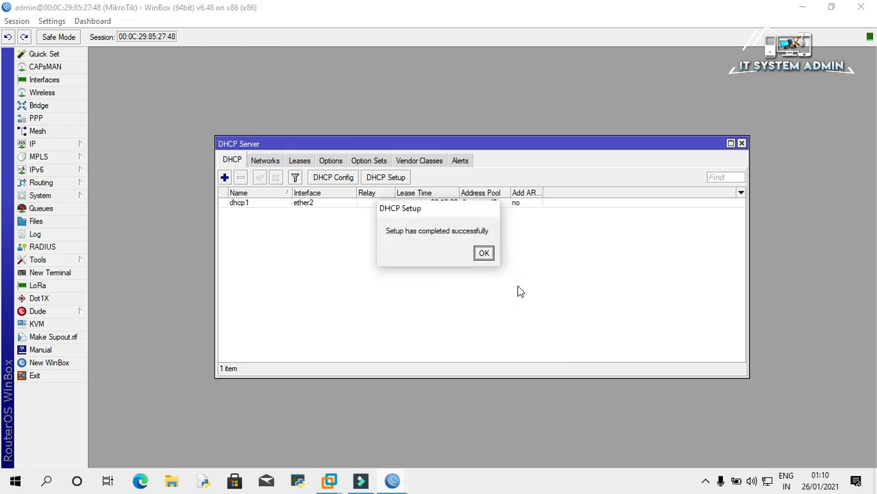
pyautogui.click(485, 254)
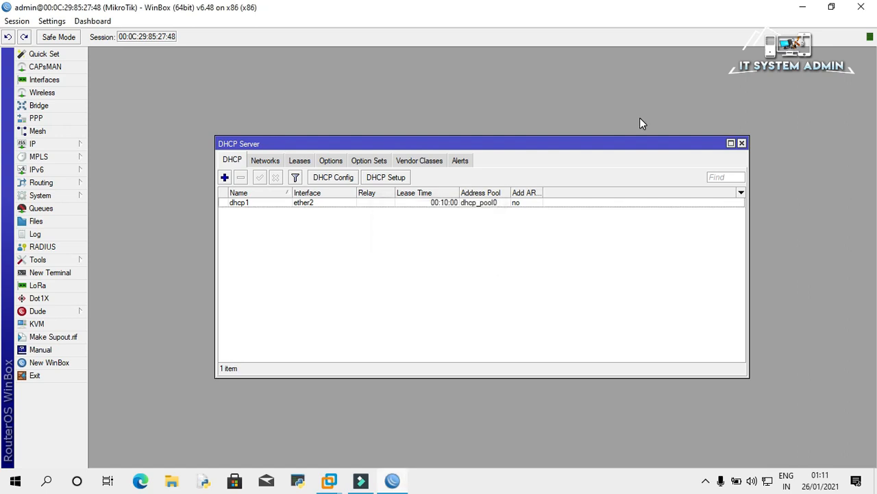
pyautogui.click(742, 143)
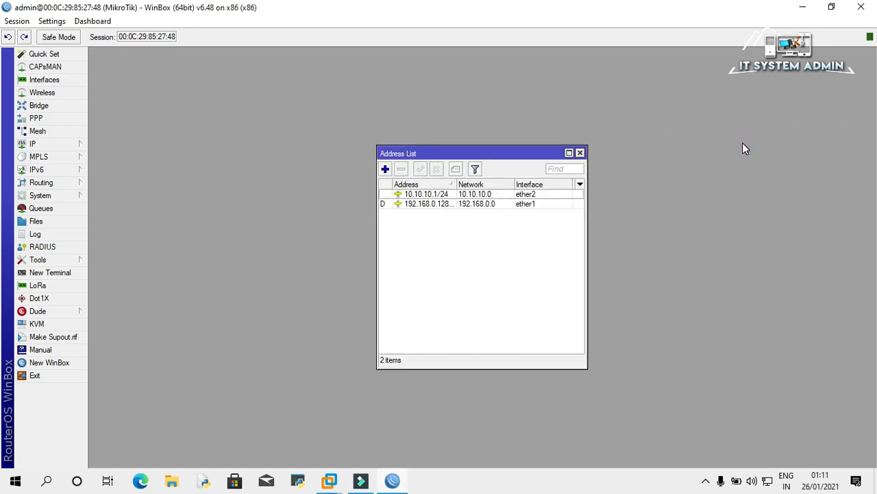
# Review the Route List, confirming the default 0.0.0.0/0 route via 192.168.0.1 on ether1.
pyautogui.click(57, 148)
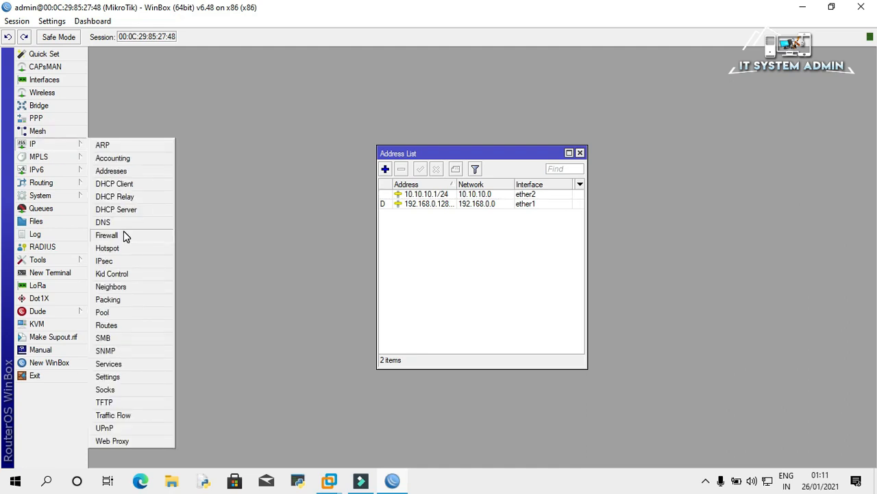
pyautogui.click(116, 328)
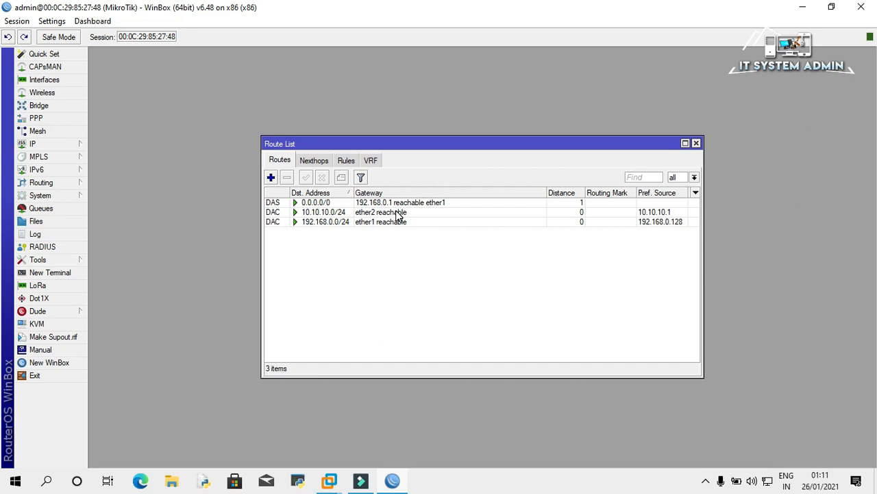
pyautogui.click(696, 143)
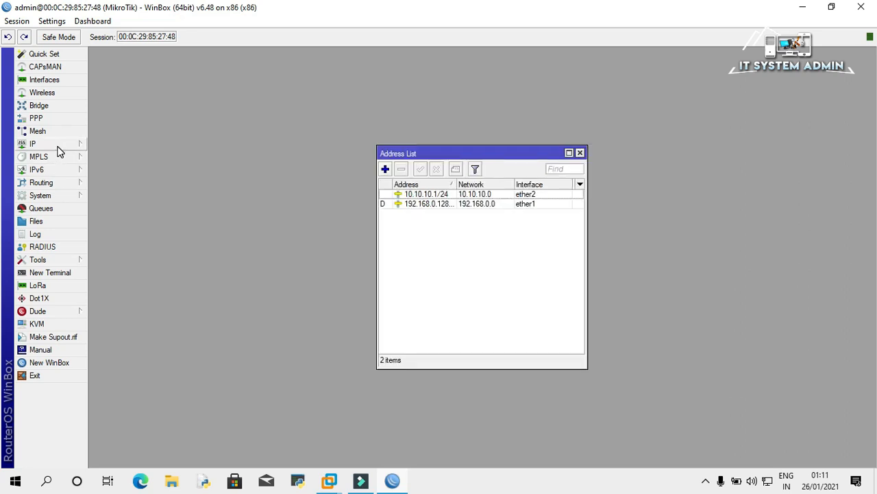
pyautogui.click(58, 147)
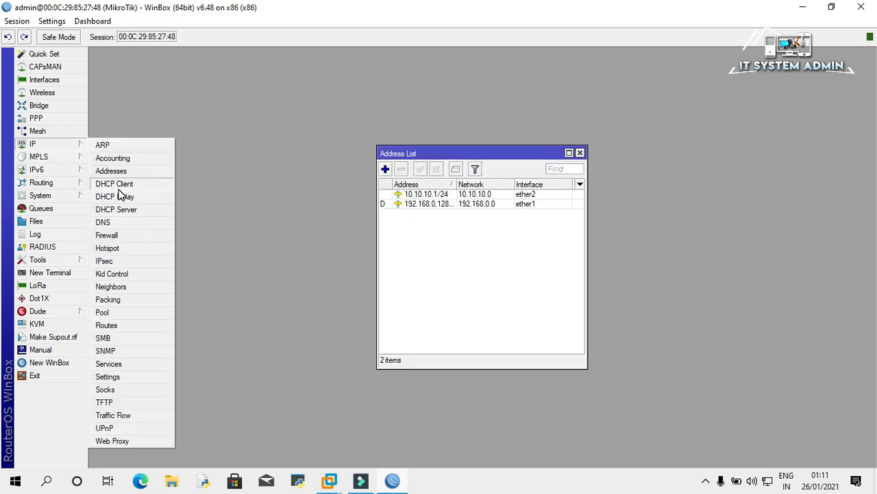
# Create a new Firewall NAT rule in the srcnat chain with source address 10.10.10.0/24.
pyautogui.click(115, 236)
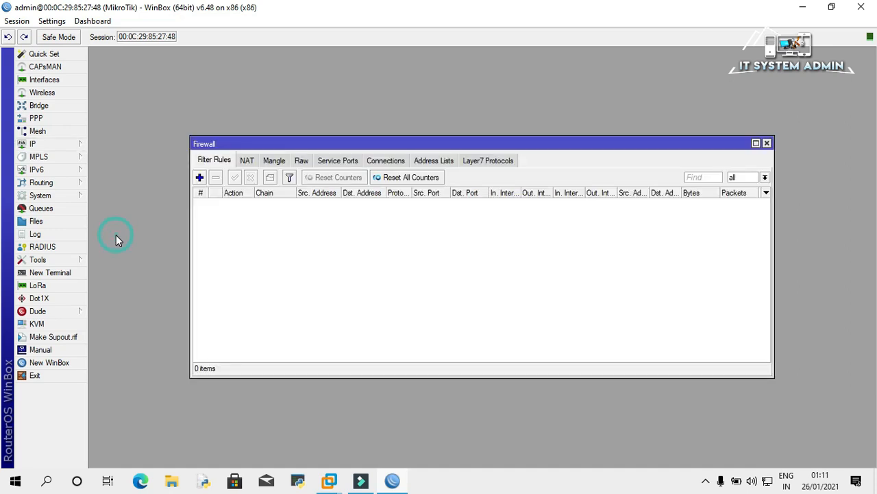
pyautogui.click(248, 162)
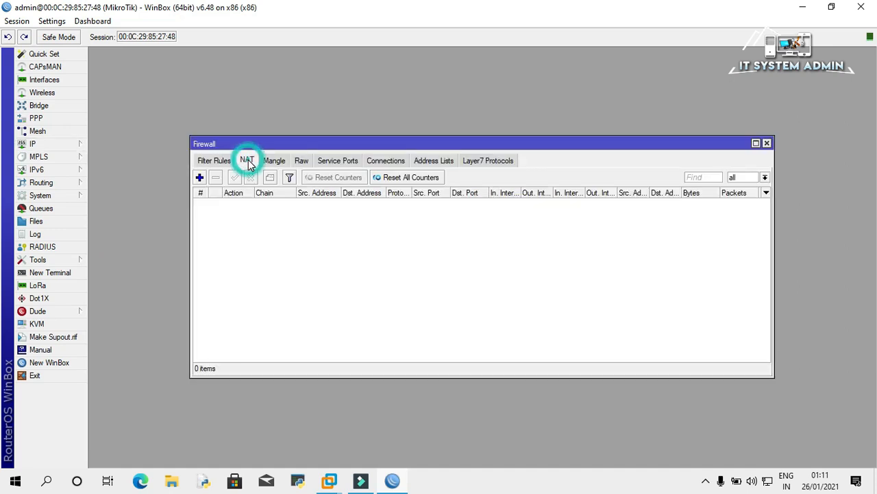
pyautogui.click(199, 177)
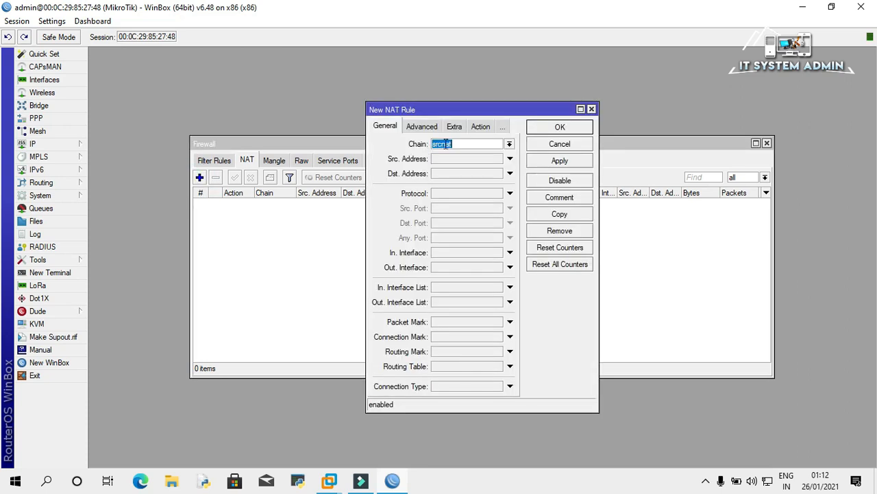
pyautogui.click(462, 144)
pyautogui.click(454, 160)
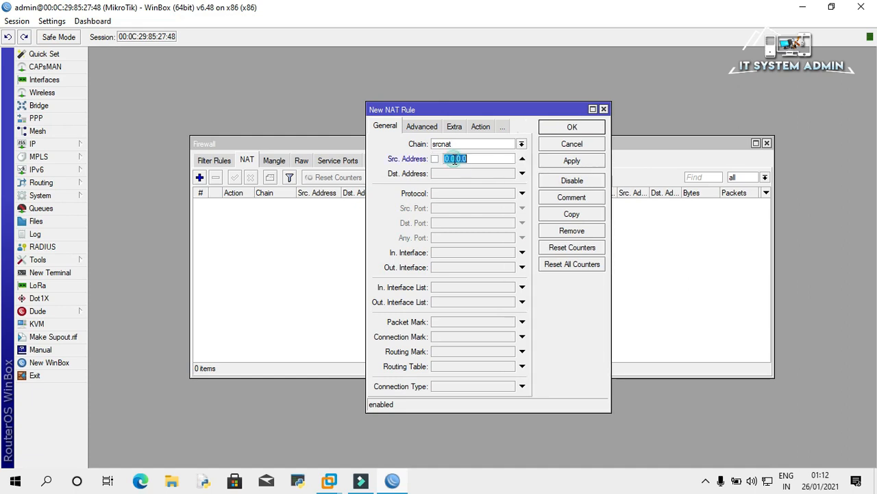
pyautogui.write('10.10.10.0')
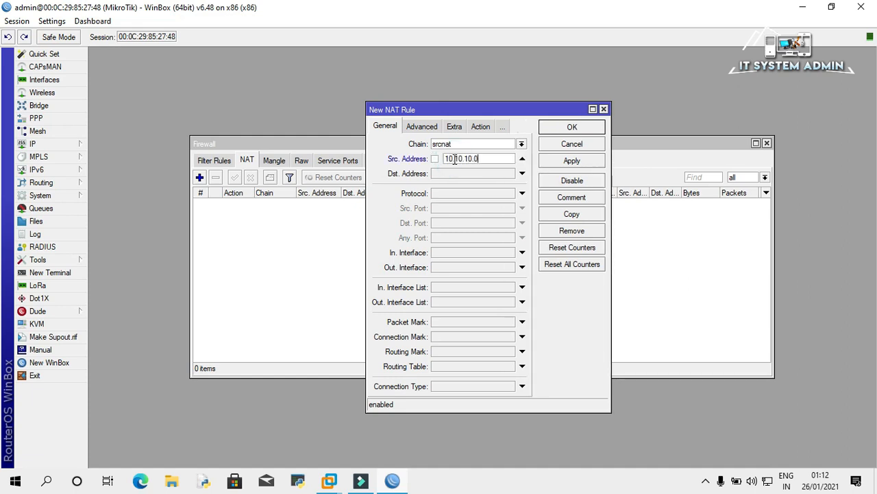
pyautogui.write('/24')
# Set the rule's action to masquerade and save it.
pyautogui.click(480, 127)
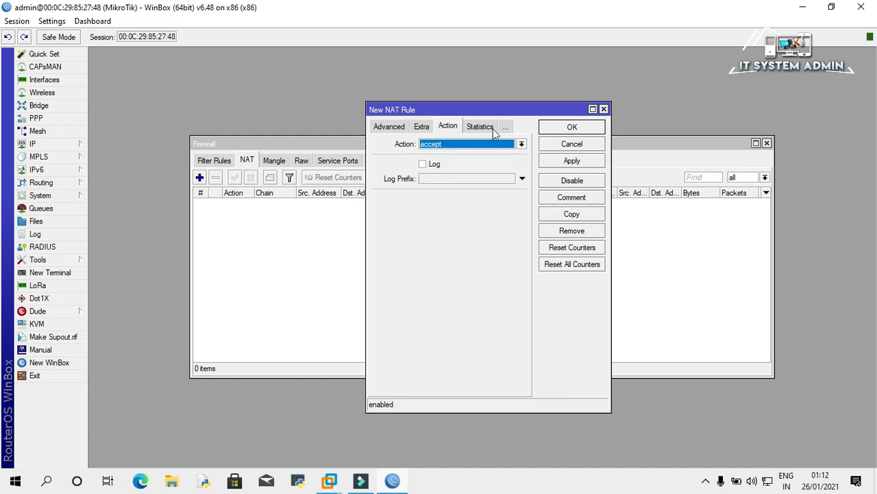
pyautogui.click(521, 144)
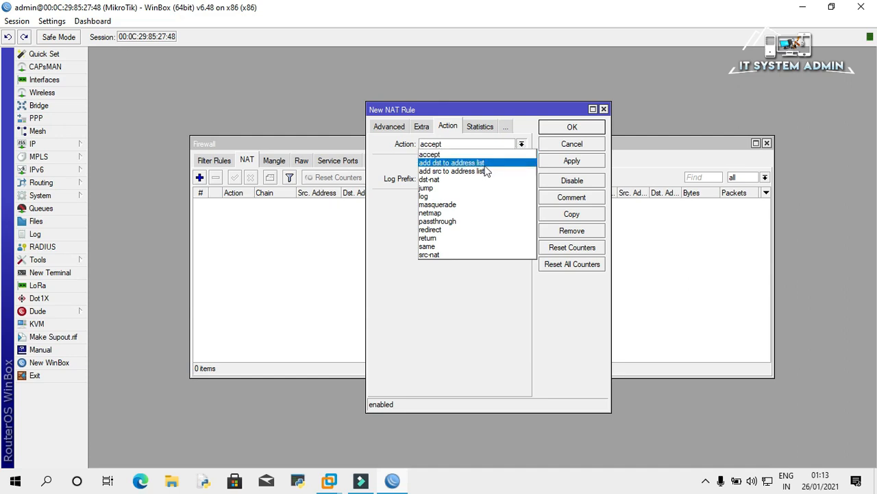
pyautogui.click(458, 203)
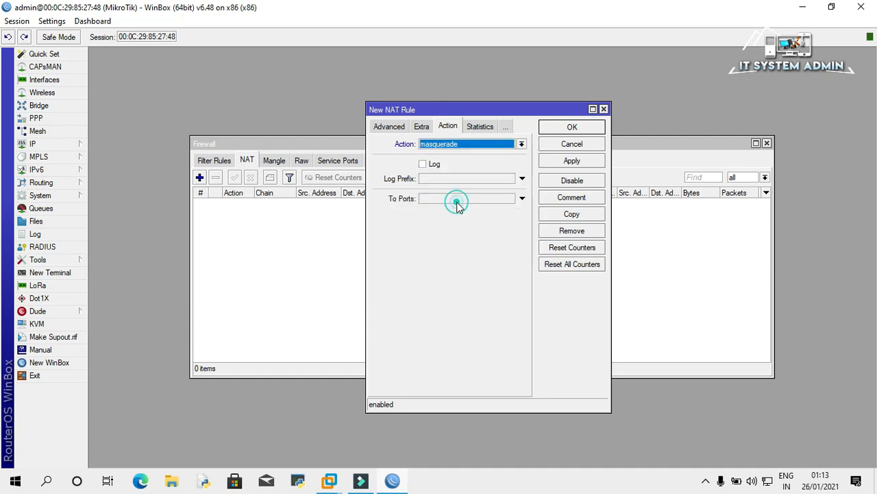
pyautogui.click(393, 168)
pyautogui.click(565, 164)
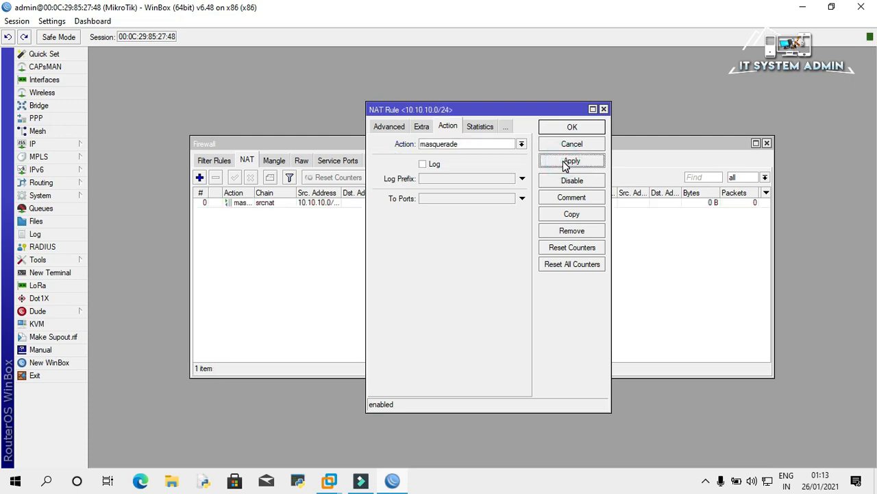
pyautogui.click(569, 128)
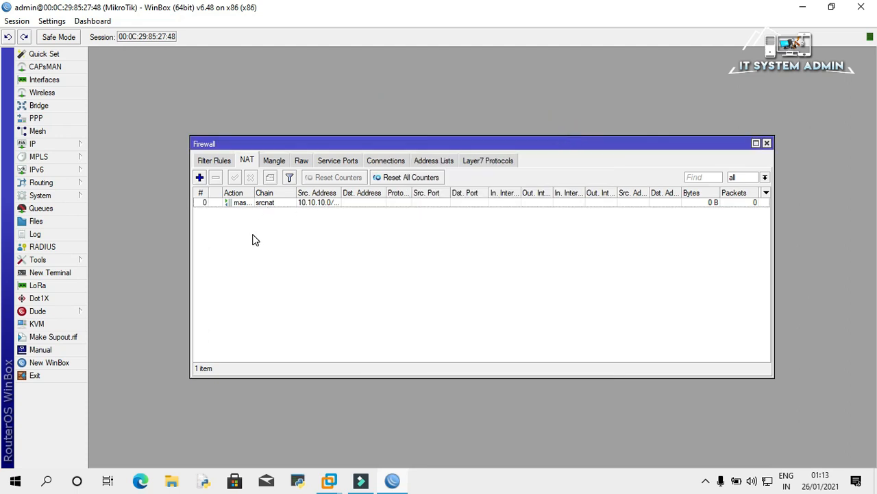
pyautogui.click(48, 262)
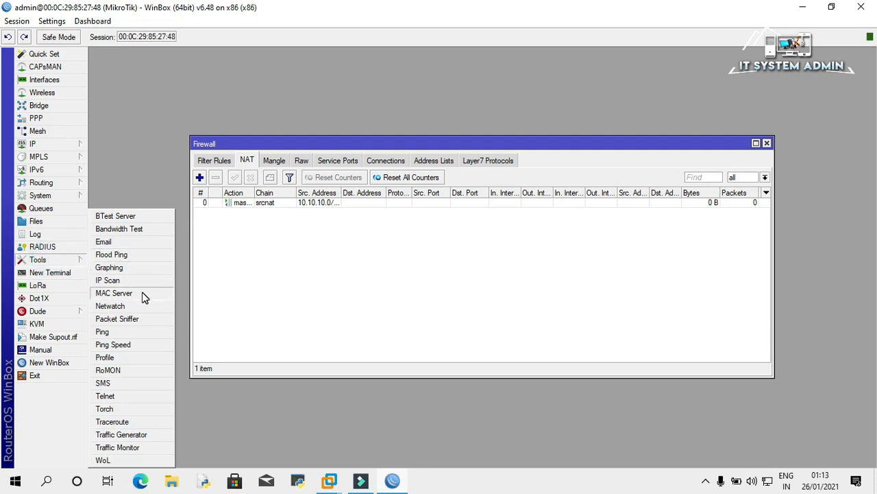
pyautogui.click(114, 334)
pyautogui.write('8')
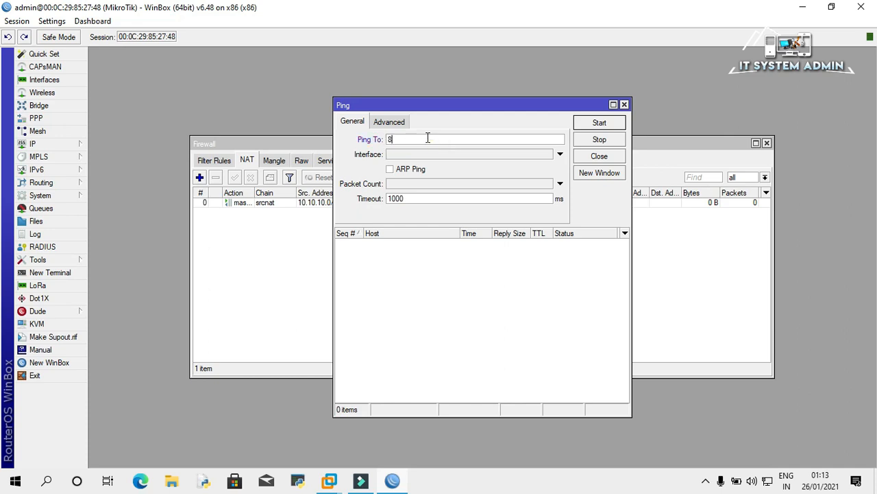
pyautogui.write('.8.8.8')
pyautogui.click(597, 123)
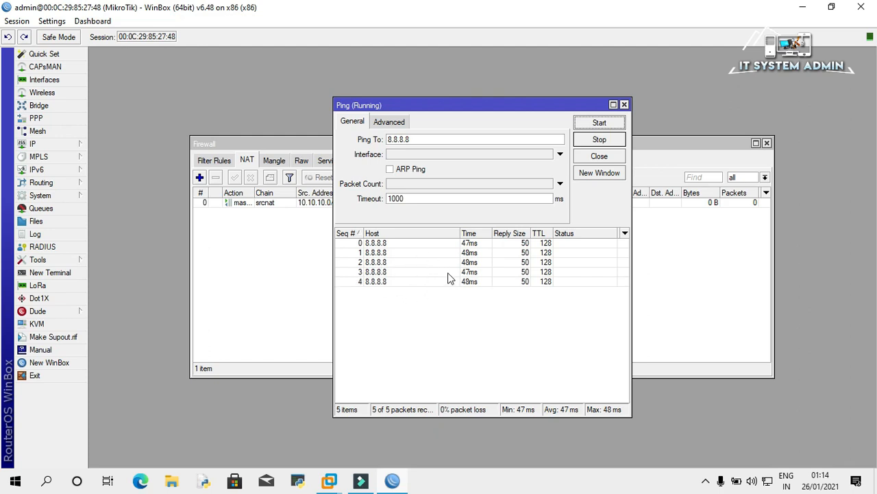
pyautogui.click(607, 141)
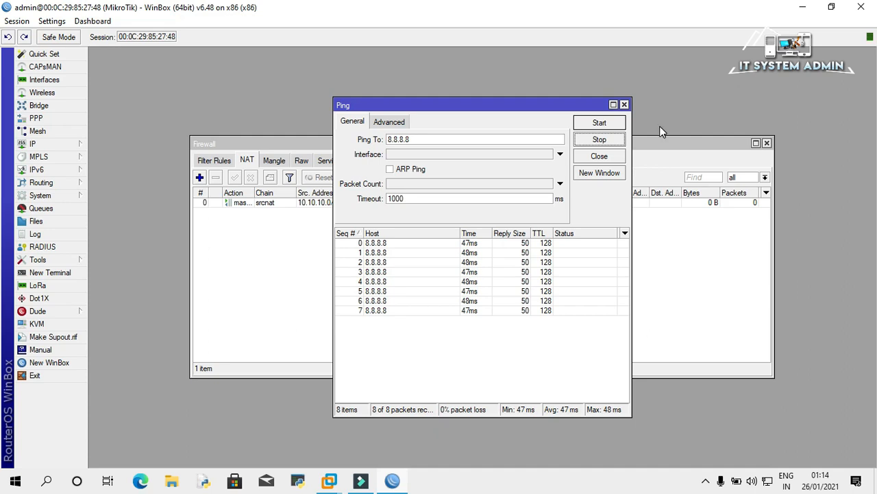
pyautogui.click(624, 105)
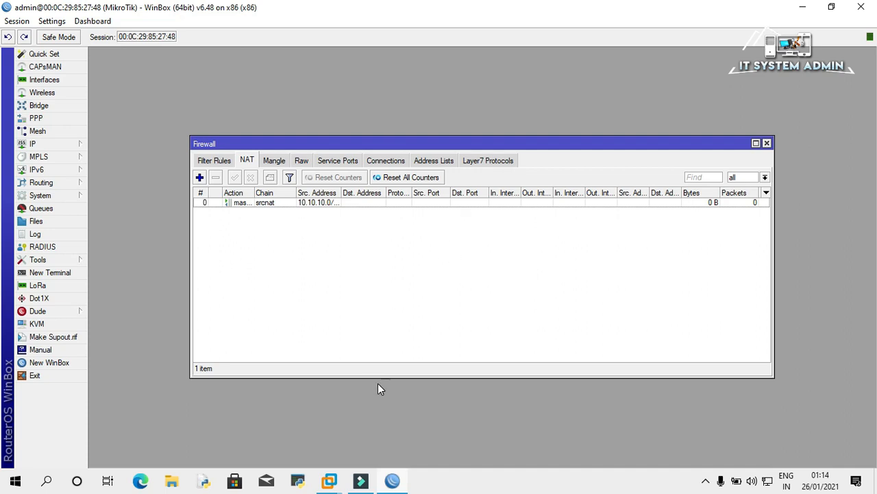
# Switch to the Windows 10 VM, sign in with the PIN, and open the network tray menu.
pyautogui.click(328, 483)
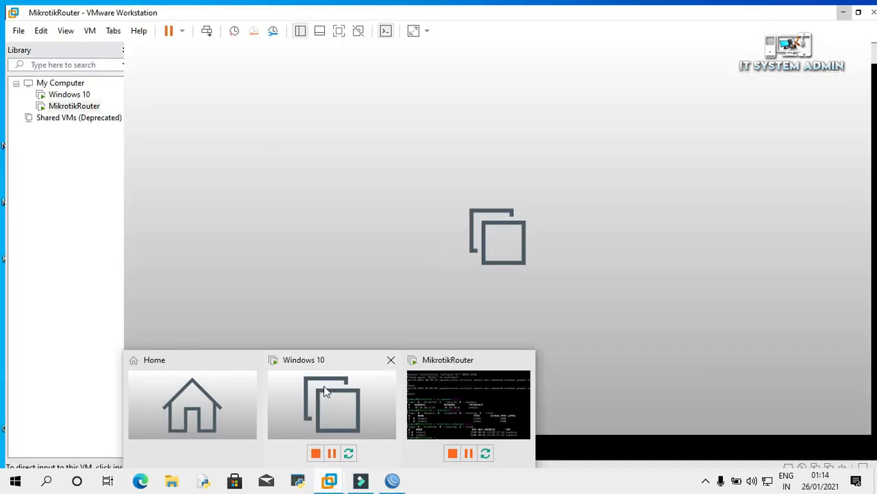
pyautogui.click(324, 388)
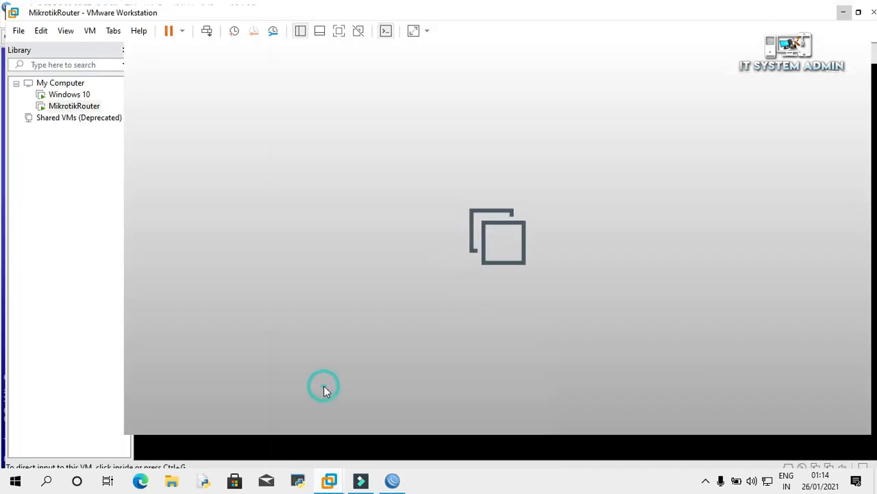
pyautogui.click(377, 358)
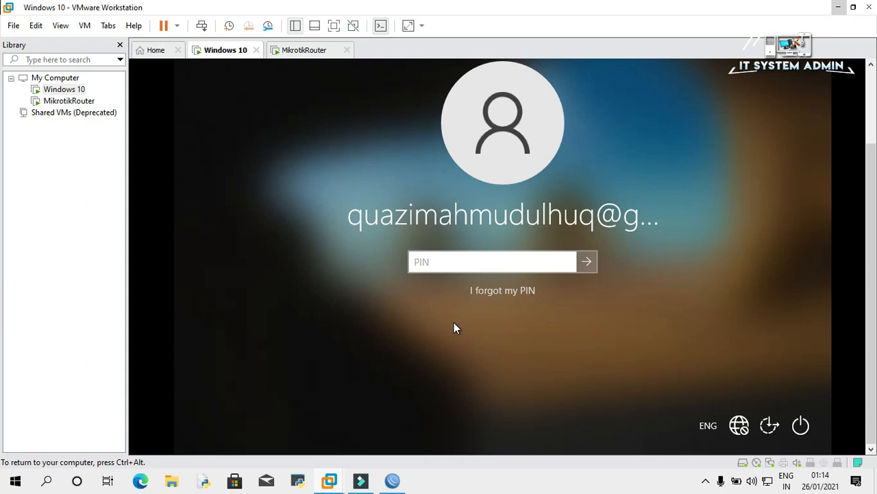
pyautogui.write('•••••••••••')
pyautogui.press('Return')
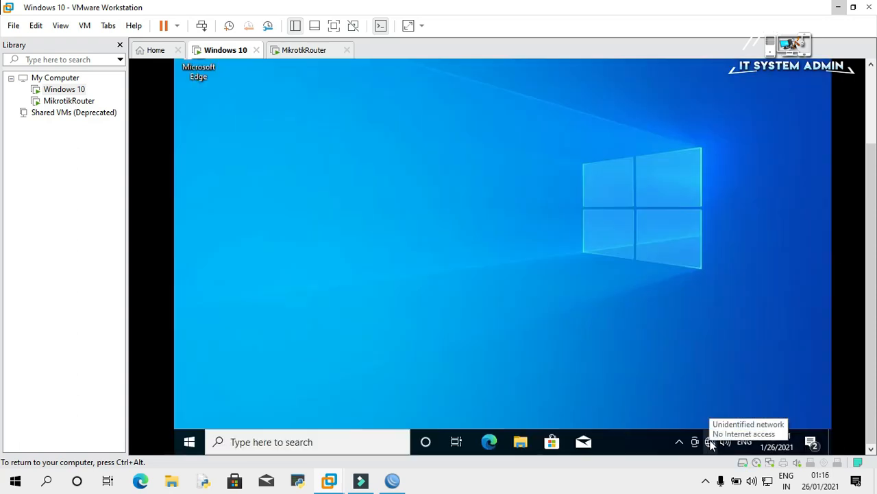
pyautogui.rightClick(710, 440)
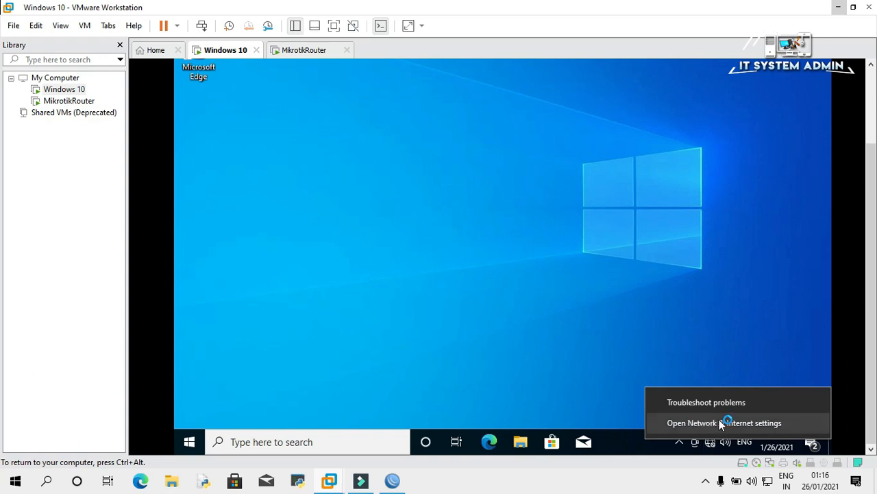
# Open Ethernet0 Properties from Change adapter options and select Internet Protocol Version 4 (TCP/IPv4).
pyautogui.click(721, 423)
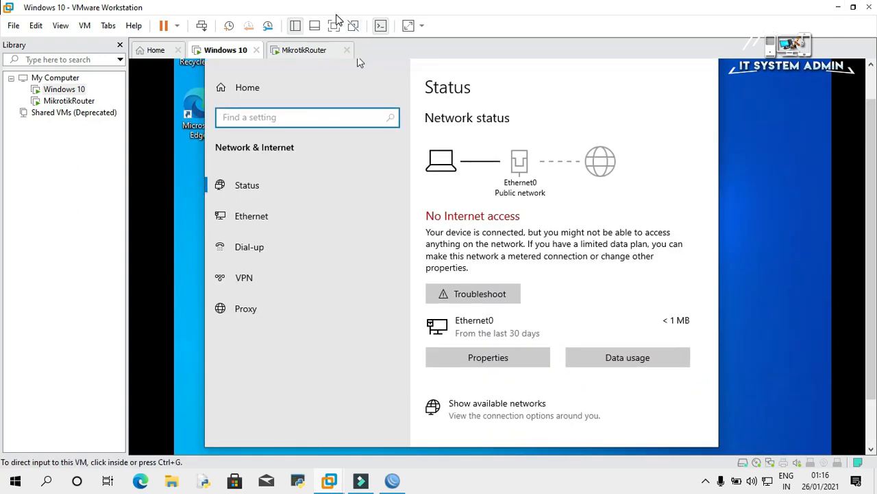
pyautogui.click(334, 25)
pyautogui.scroll(-3, 650, 295)
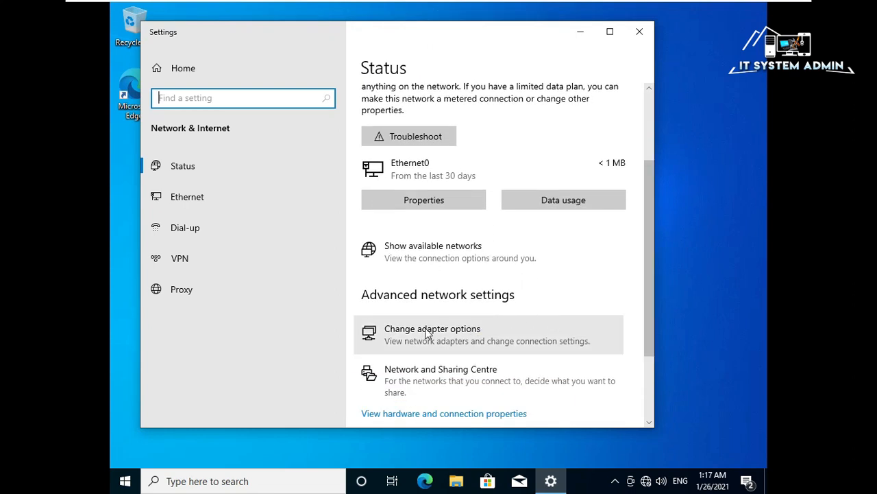
pyautogui.click(431, 336)
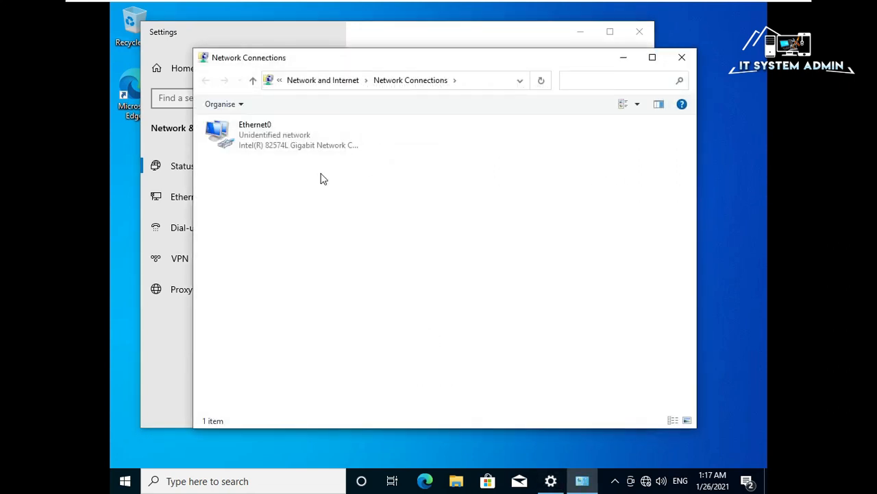
pyautogui.rightClick(274, 136)
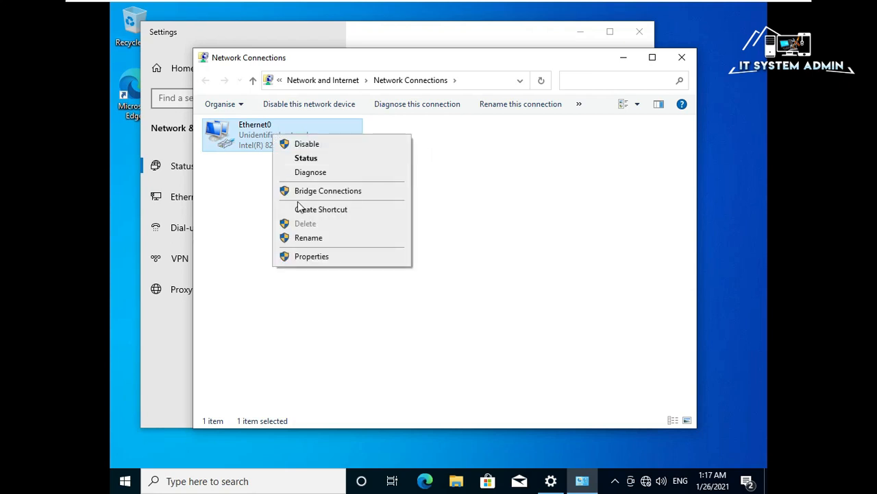
pyautogui.click(325, 257)
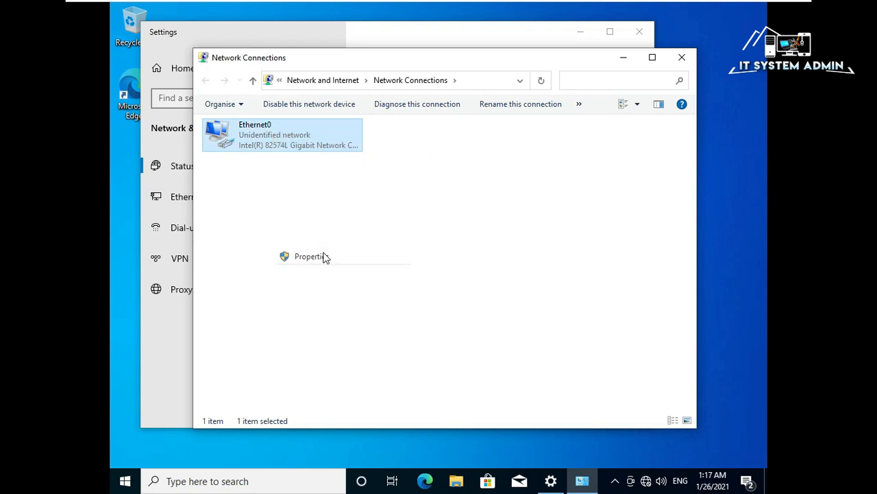
pyautogui.click(321, 252)
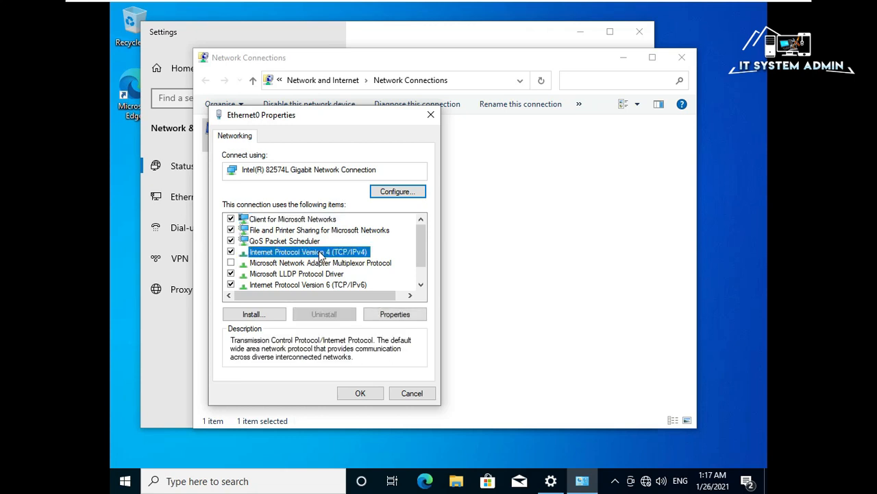
# Set Ethernet0's IPv4 to obtain the IP address and DNS servers automatically.
pyautogui.click(388, 315)
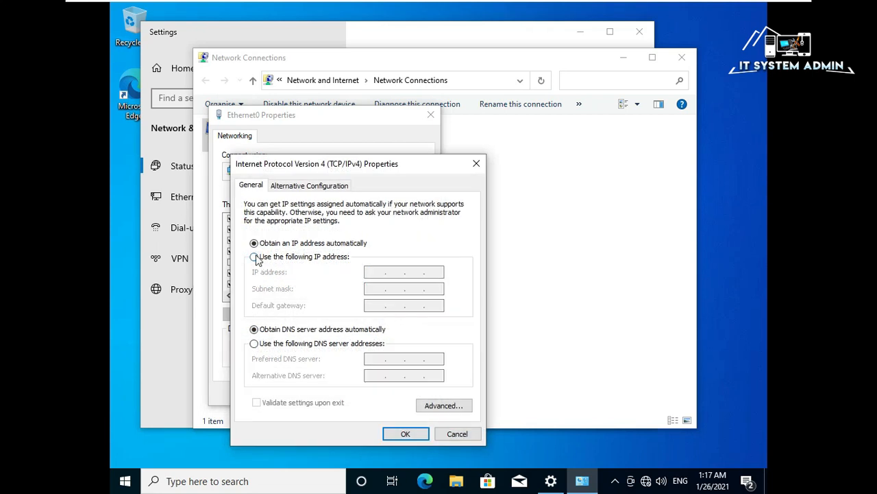
pyautogui.click(254, 257)
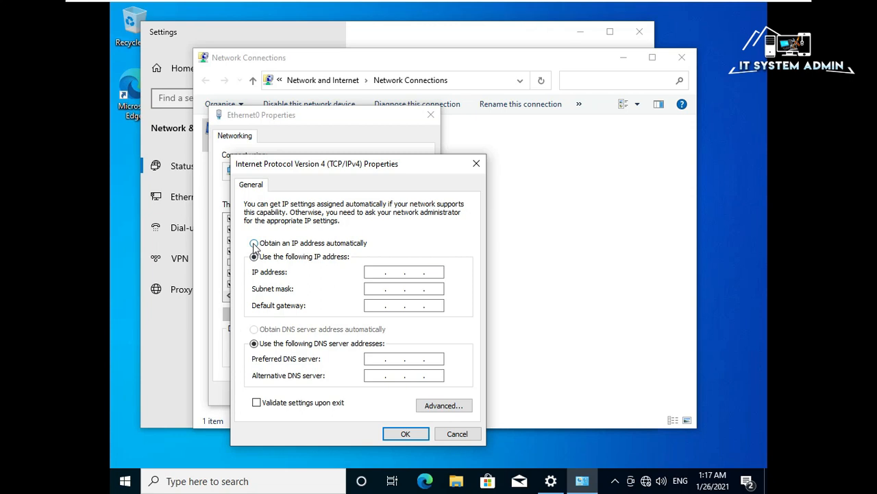
pyautogui.click(253, 243)
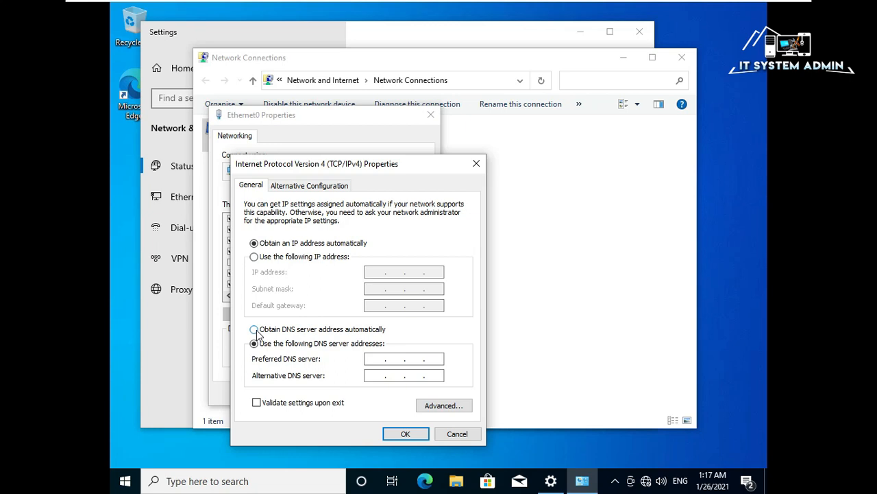
pyautogui.click(254, 330)
pyautogui.click(406, 434)
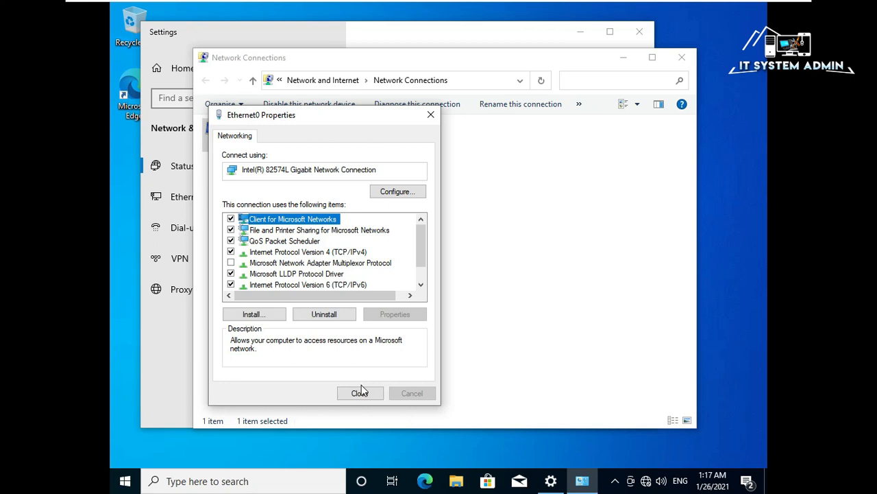
pyautogui.click(360, 394)
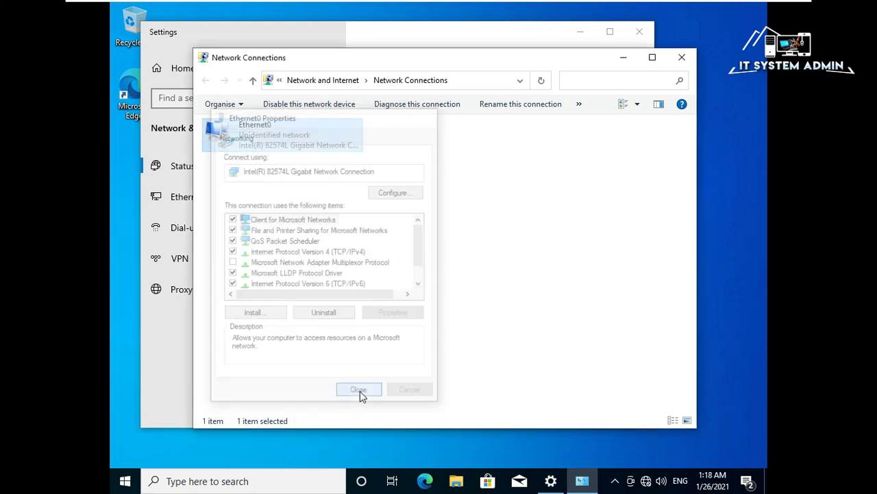
# Disable the Ethernet0 adapter and then enable it again.
pyautogui.rightClick(274, 142)
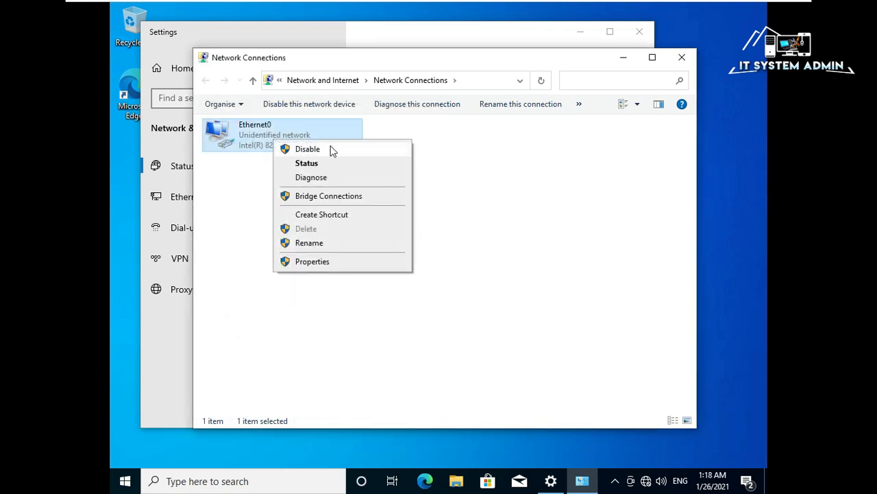
pyautogui.click(308, 148)
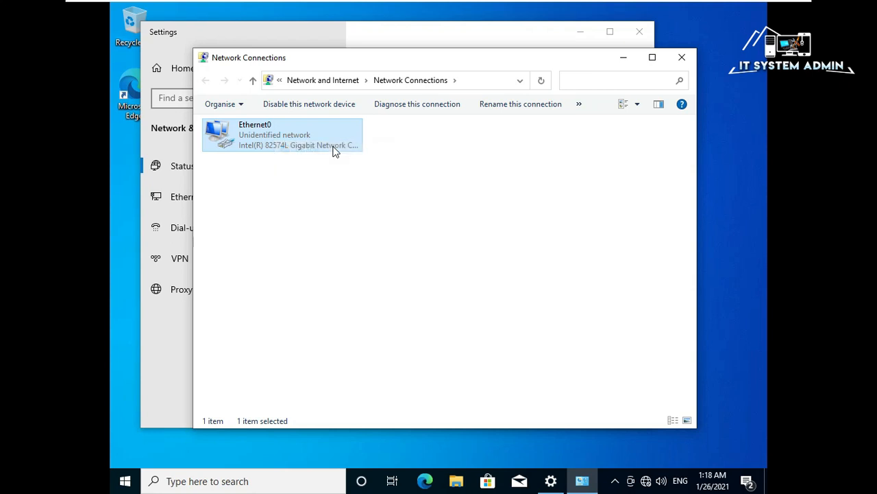
pyautogui.rightClick(281, 132)
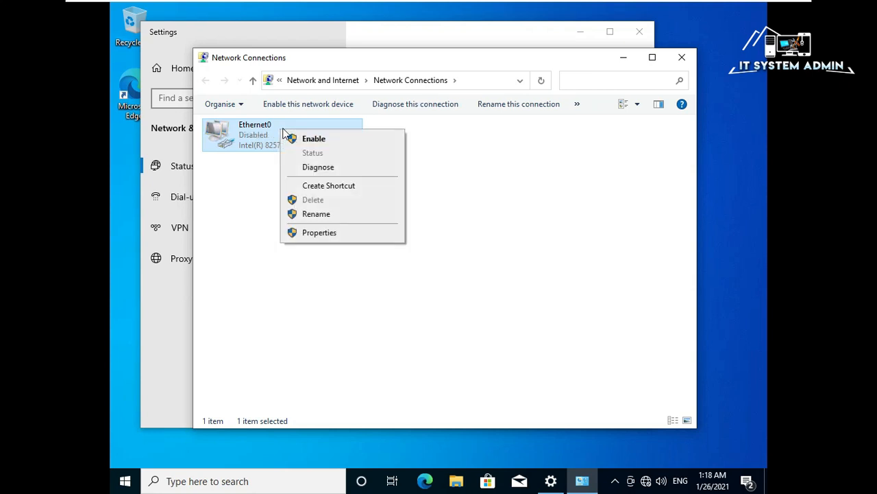
pyautogui.click(335, 144)
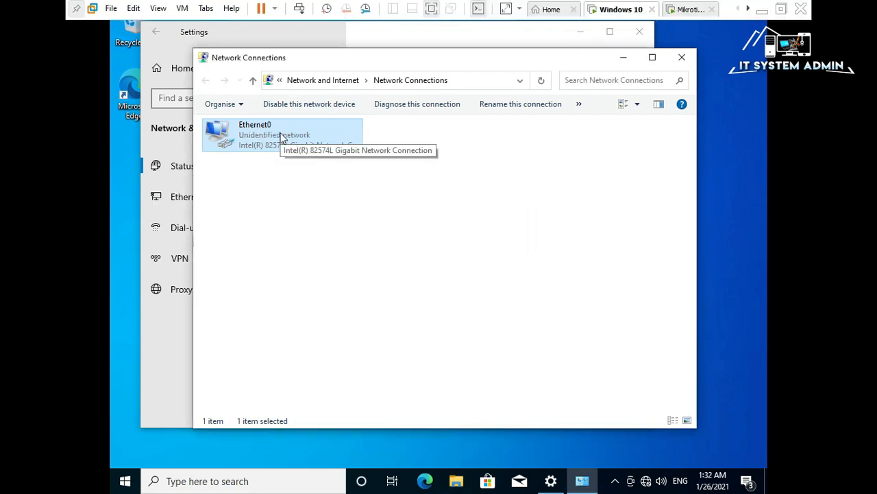
pyautogui.doubleClick(281, 139)
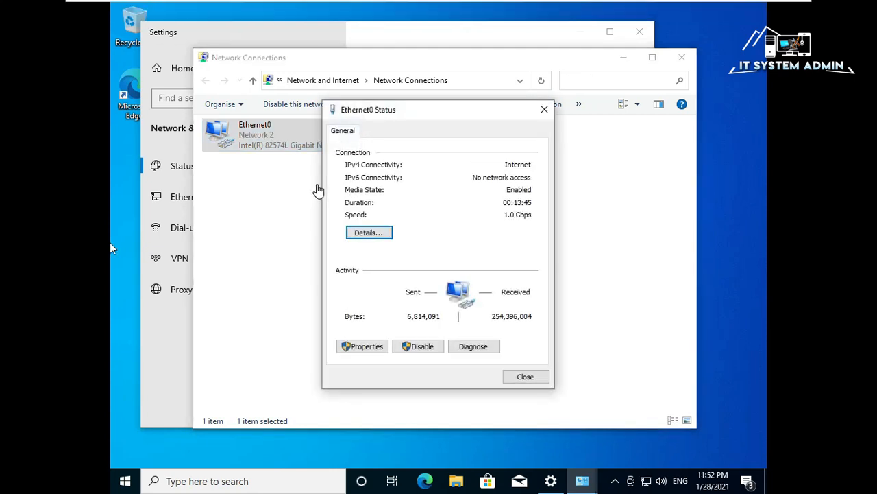
pyautogui.click(368, 233)
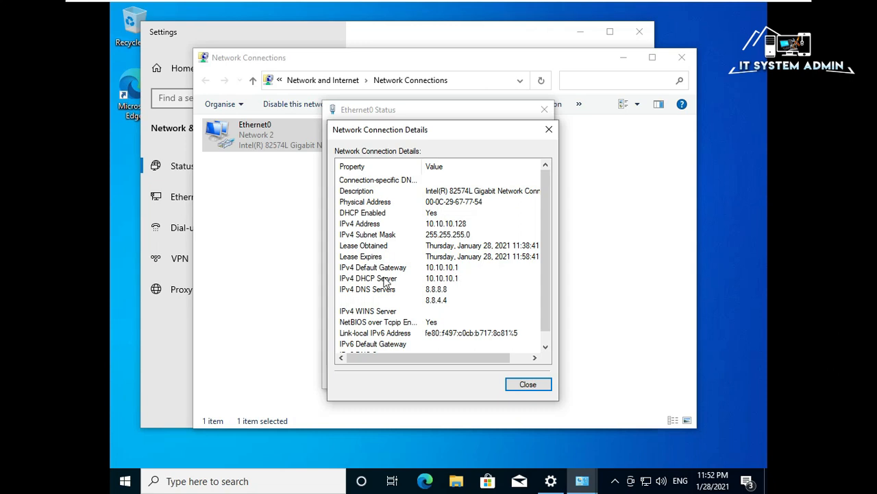
pyautogui.click(438, 291)
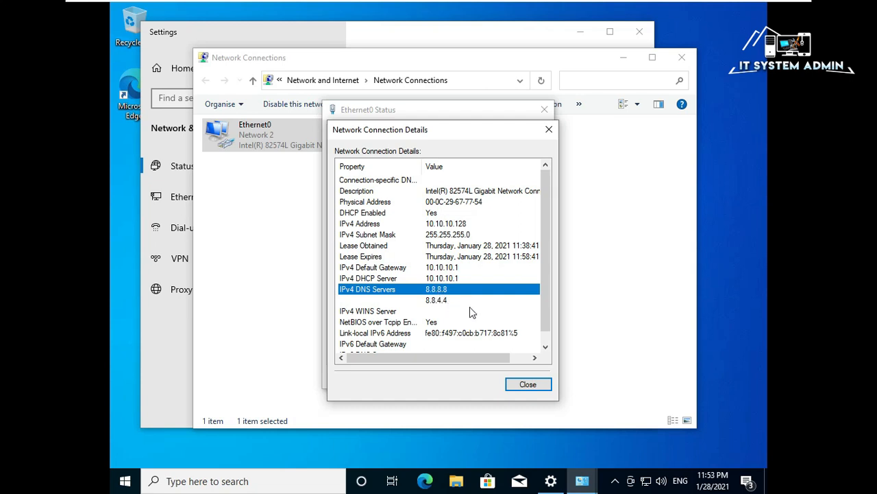
pyautogui.click(527, 385)
pyautogui.click(525, 377)
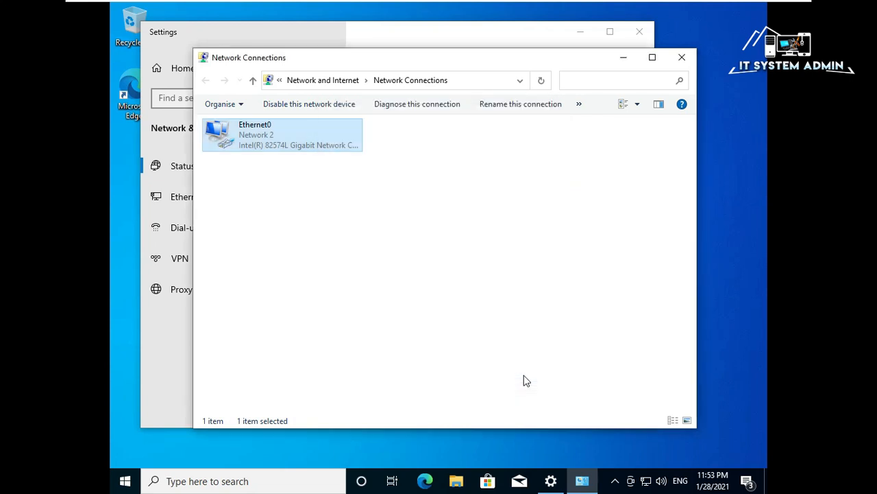
# Close Network Connections and Settings, then launch Command Prompt by searching 'cmd'.
pyautogui.click(686, 57)
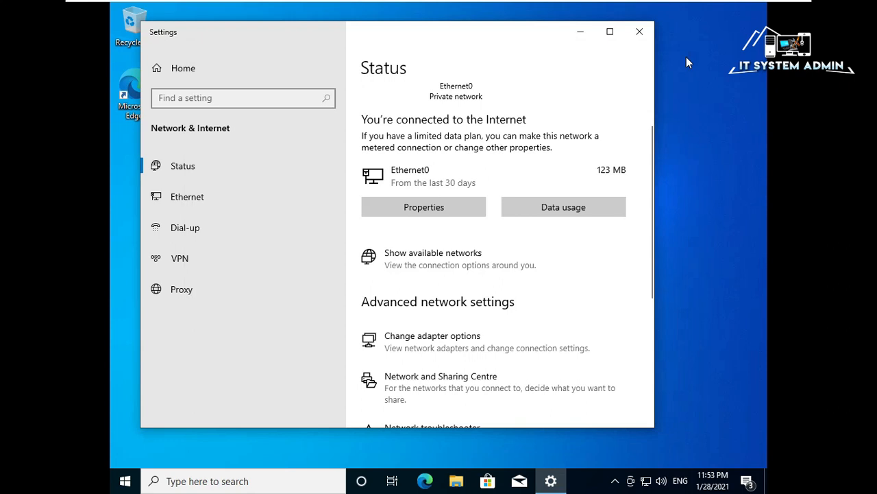
pyautogui.click(639, 33)
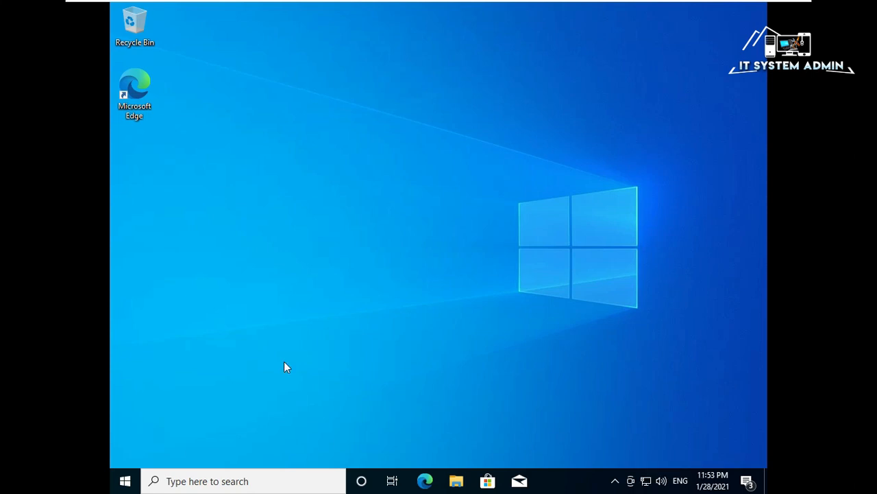
pyautogui.click(190, 480)
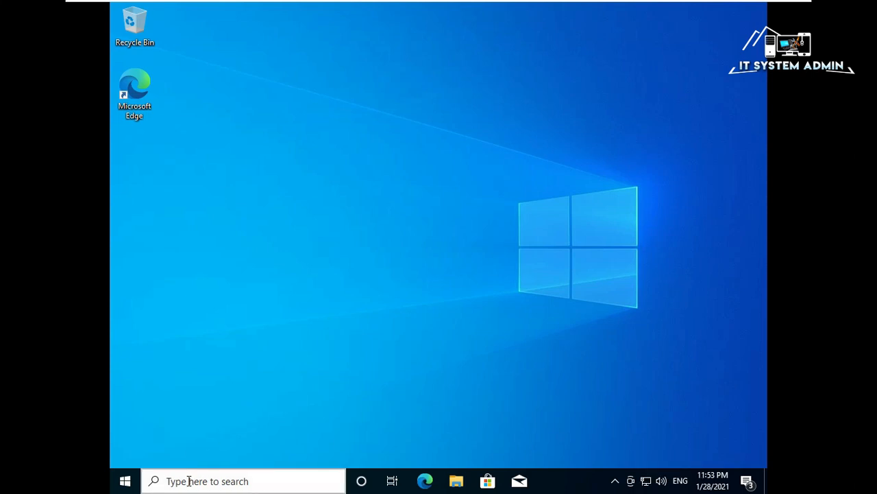
pyautogui.write('cmd')
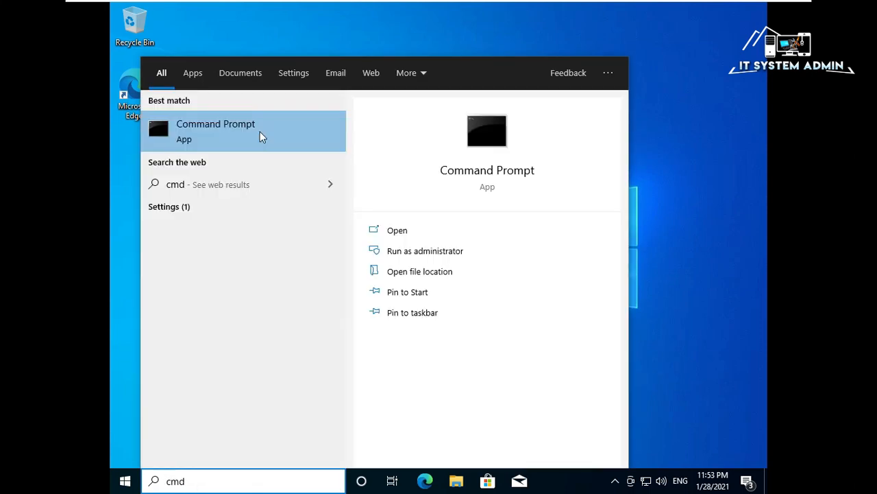
pyautogui.click(260, 135)
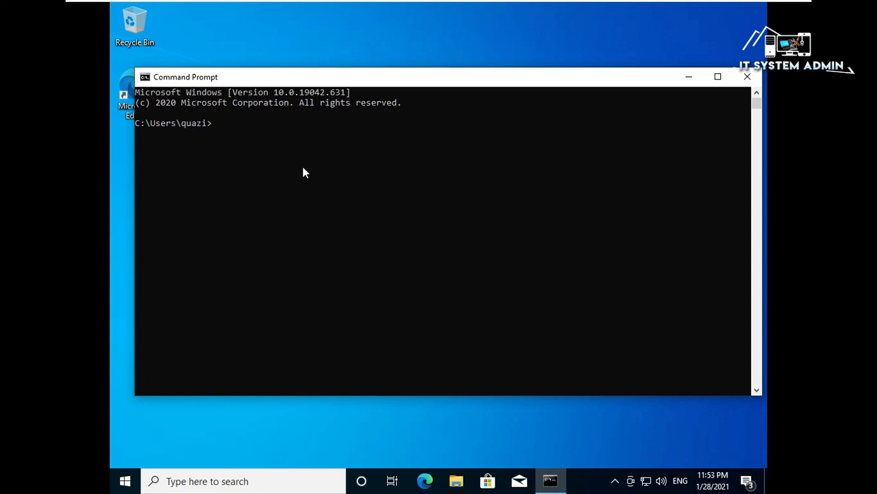
# Ping 8.8.8.8 from the VM, then close Command Prompt.
pyautogui.write('ping 8.8.8.8')
pyautogui.press('Return')
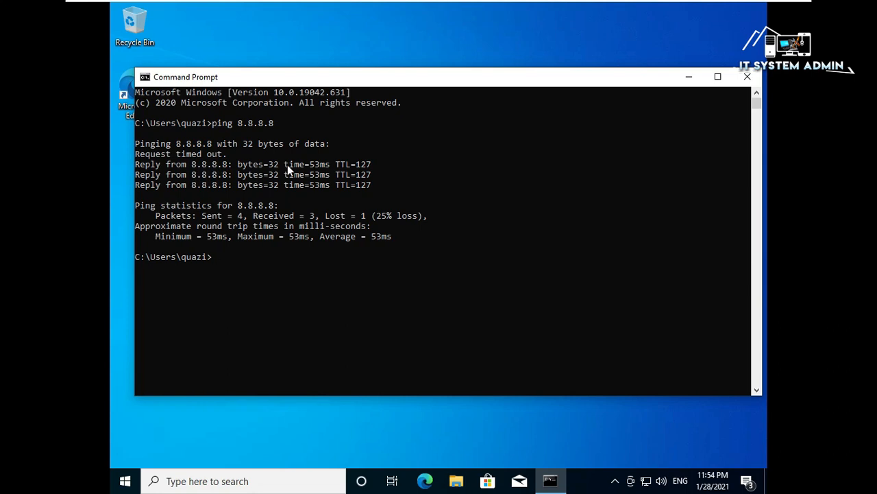
pyautogui.click(748, 77)
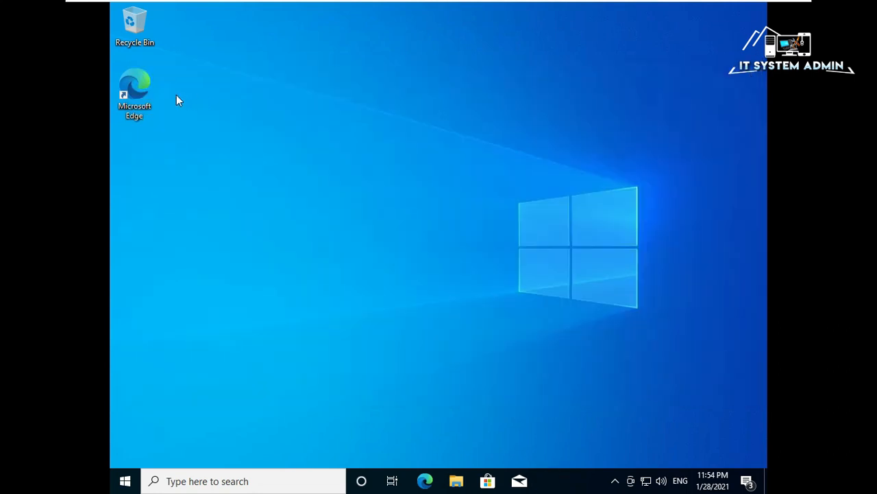
# Open Microsoft Edge, load google.com and dismiss the popup.
pyautogui.rightClick(139, 87)
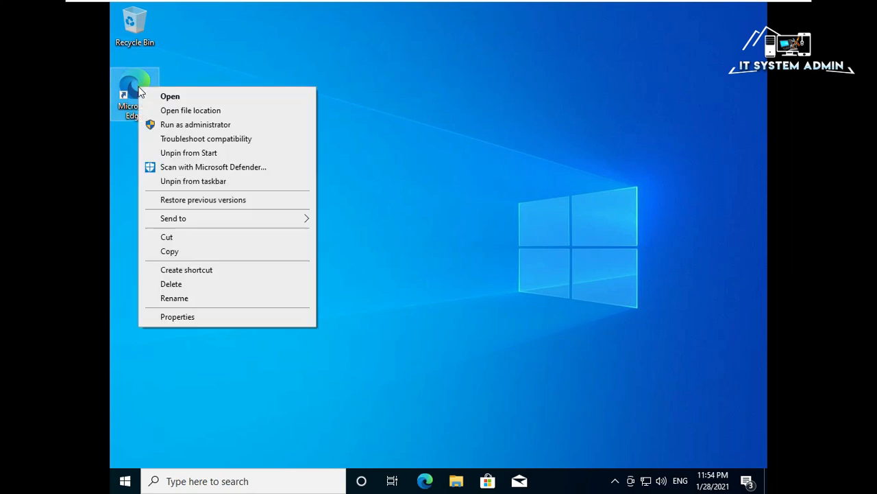
pyautogui.click(173, 96)
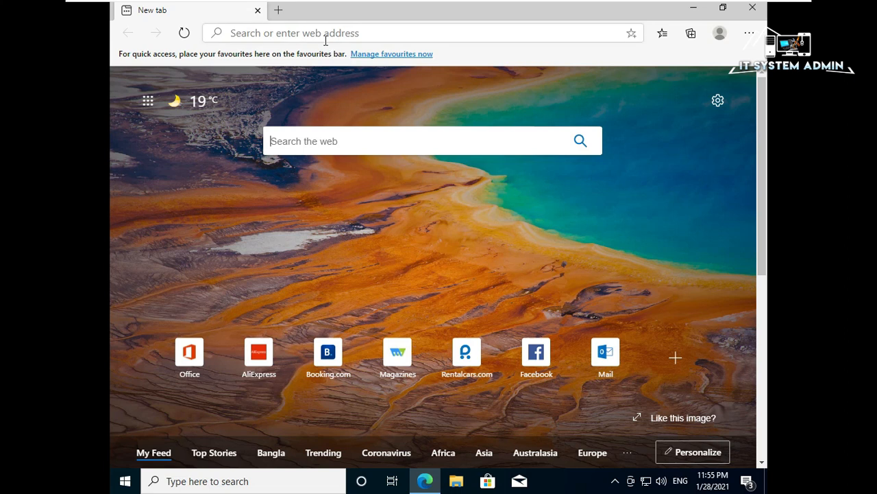
pyautogui.click(326, 35)
pyautogui.write('g')
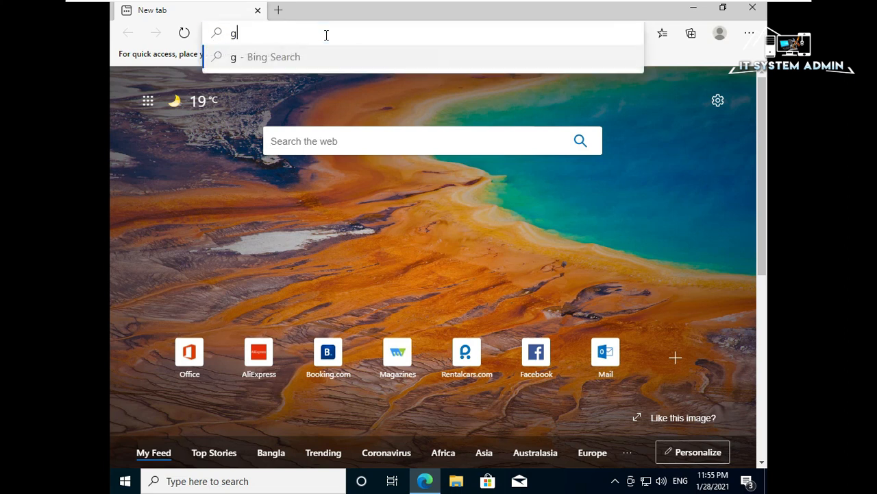
pyautogui.write('oogle')
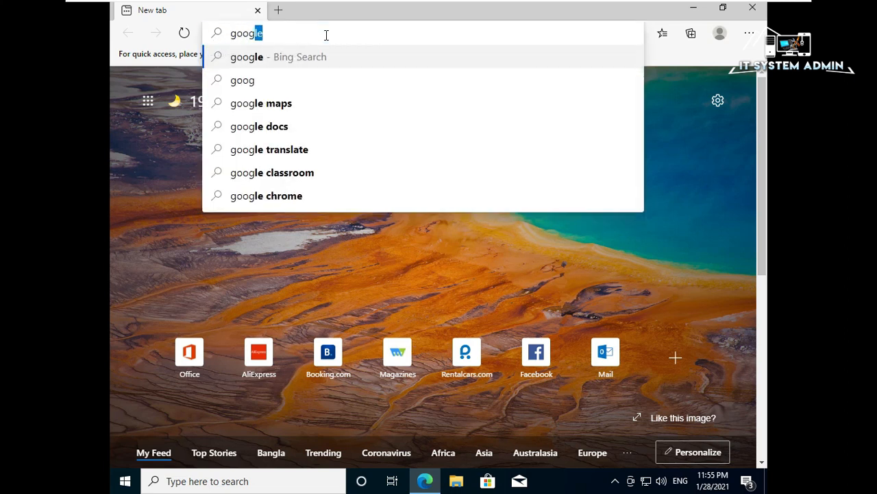
pyautogui.write('.com')
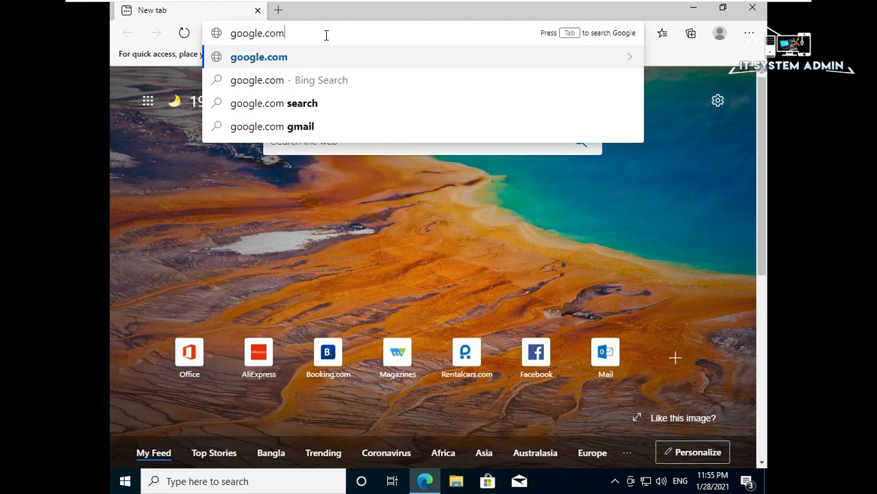
pyautogui.press('Return')
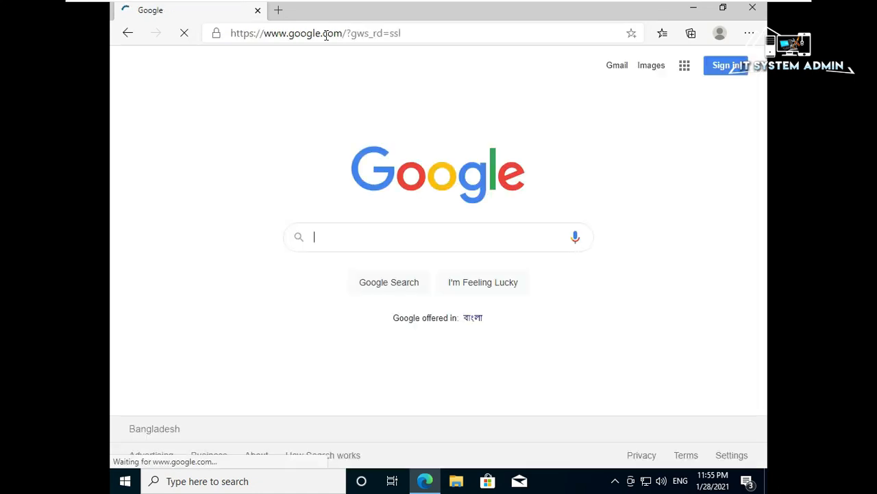
pyautogui.click(638, 201)
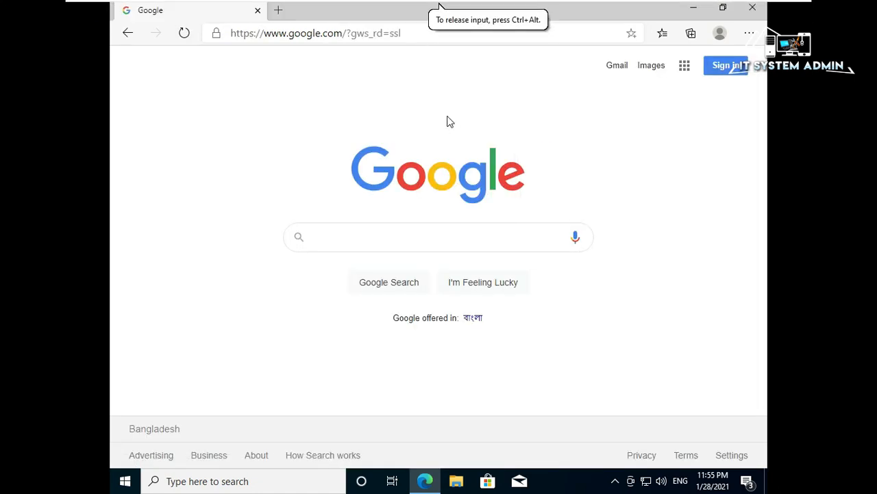
# Search Google for 'mikrotik', open the MikroTik Routers and Wireless result, then close Edge.
pyautogui.click(347, 231)
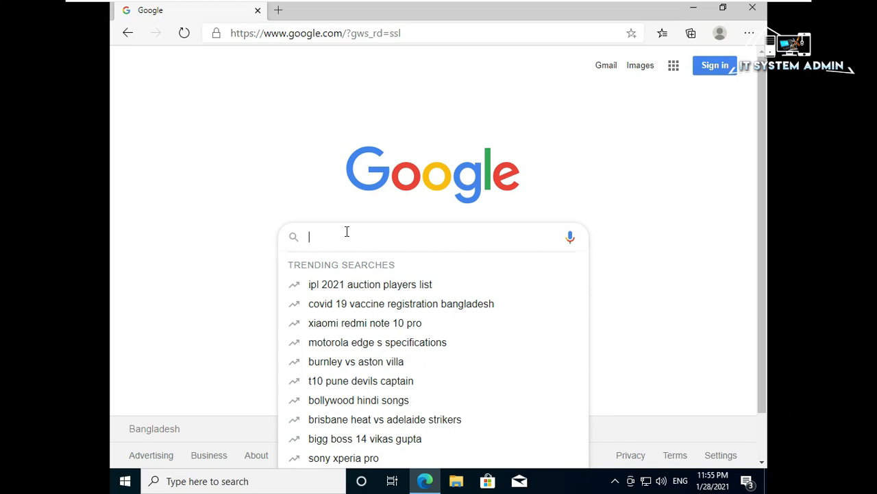
pyautogui.write('mikr')
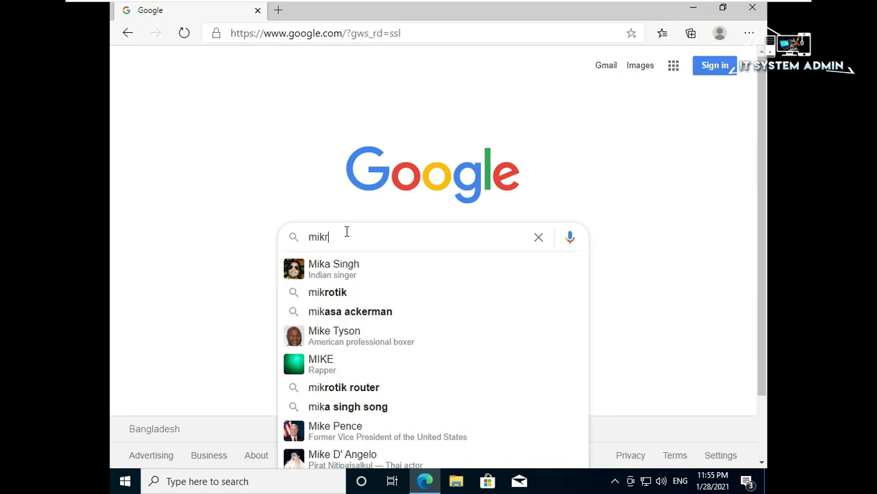
pyautogui.write('otik')
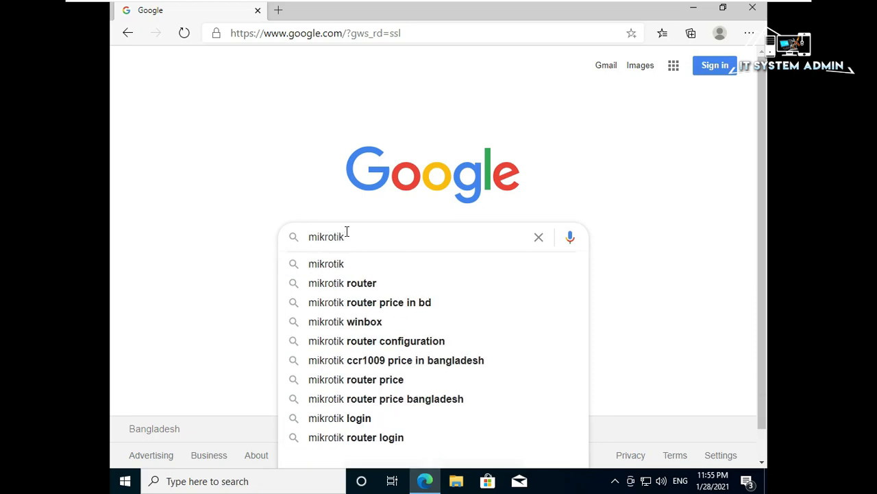
pyautogui.press('Return')
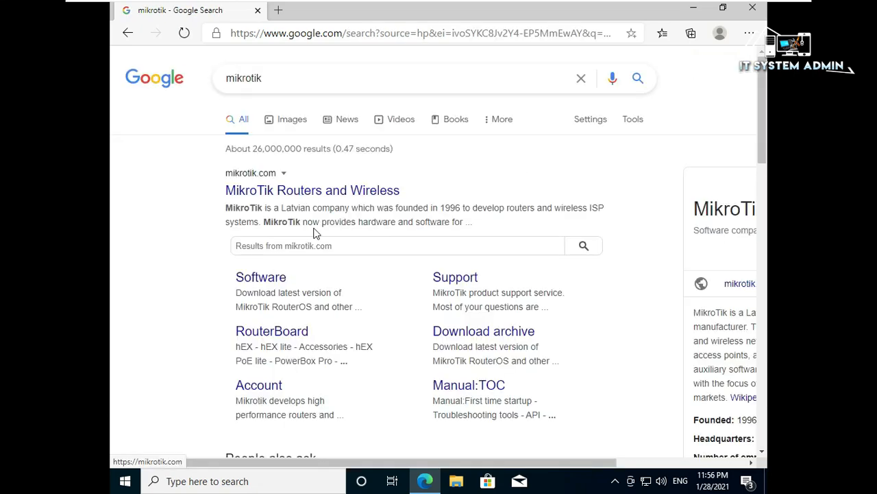
pyautogui.click(299, 192)
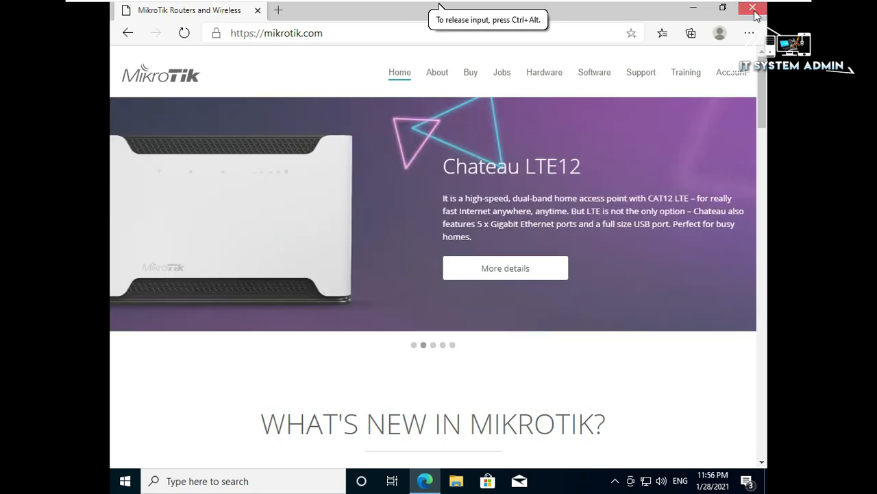
pyautogui.click(754, 10)
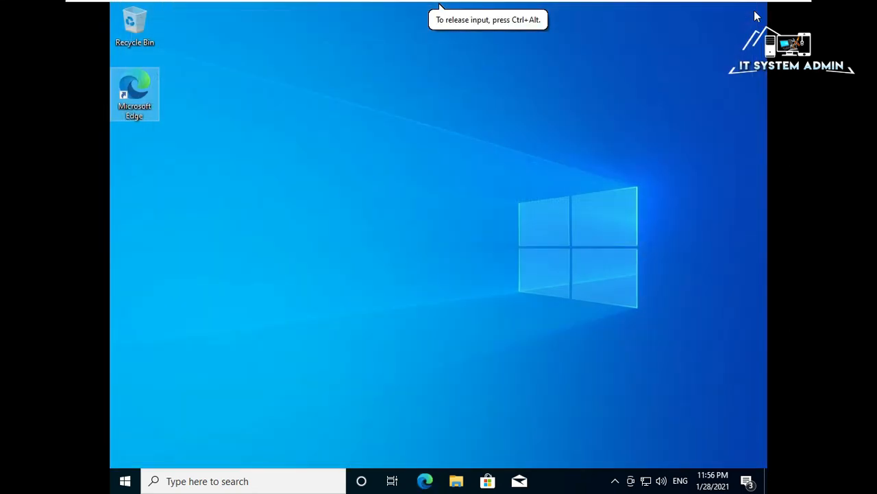